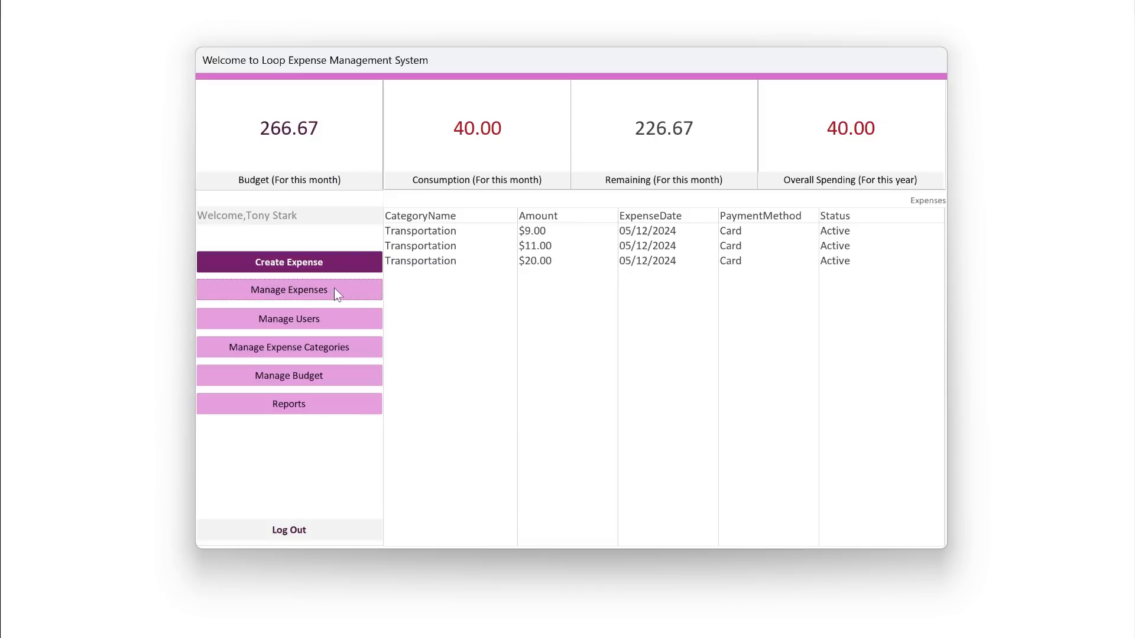
# - Start a new expense record with the category Transportation and an amount of $34.00
pyautogui.click(289, 269)
pyautogui.moveTo(580, 98); pyautogui.dragTo(643, 252)
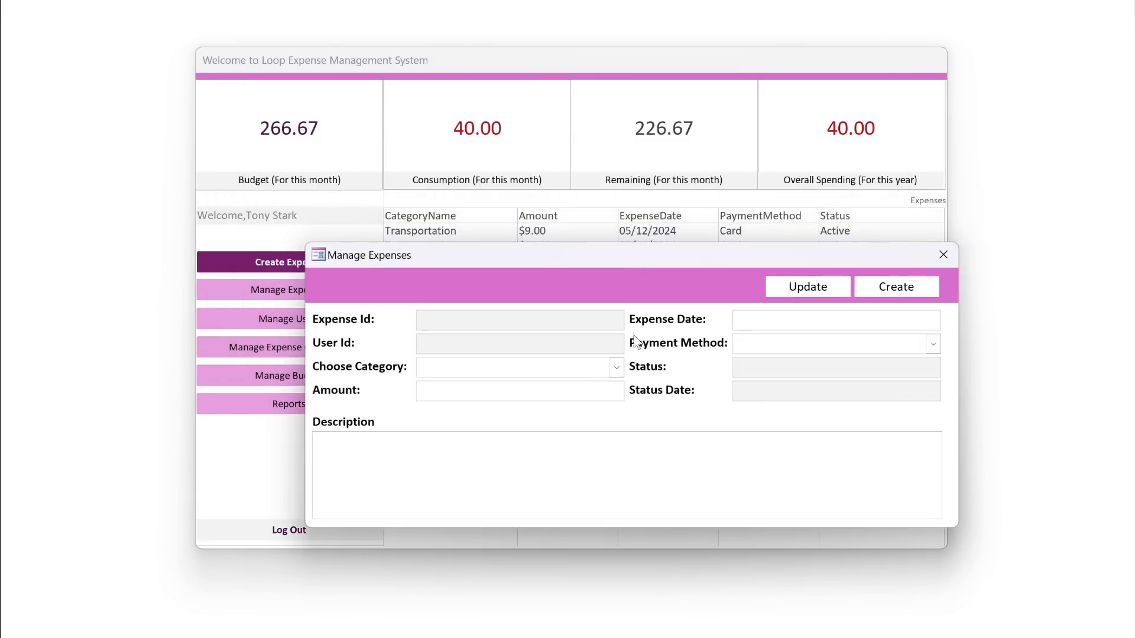
pyautogui.click(617, 367)
pyautogui.click(597, 389)
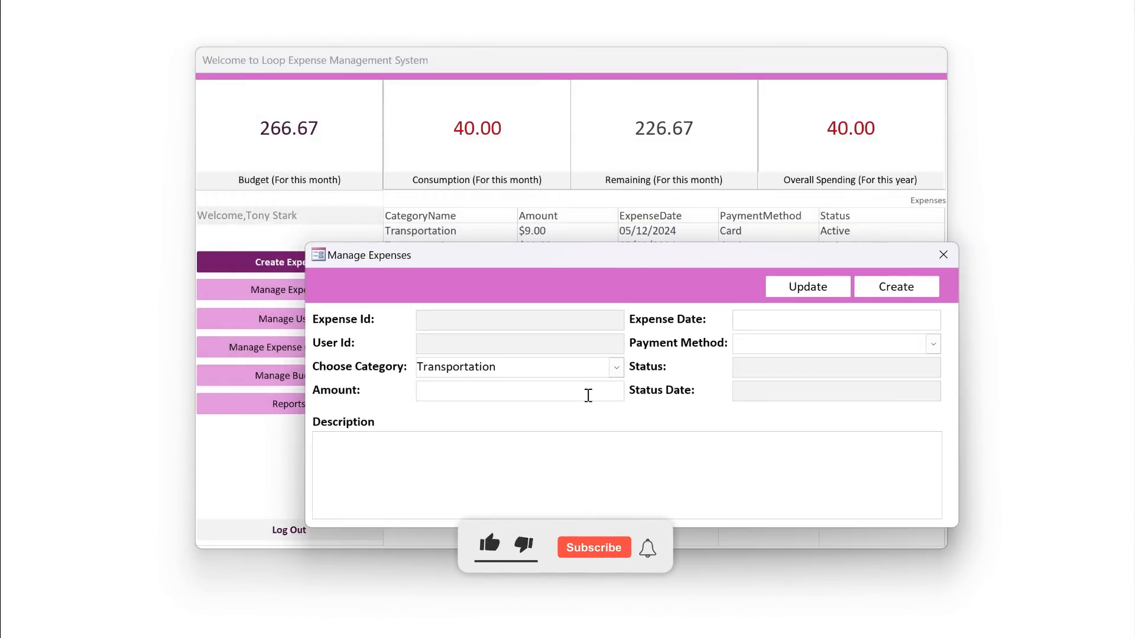
pyautogui.click(588, 396)
pyautogui.write('34')
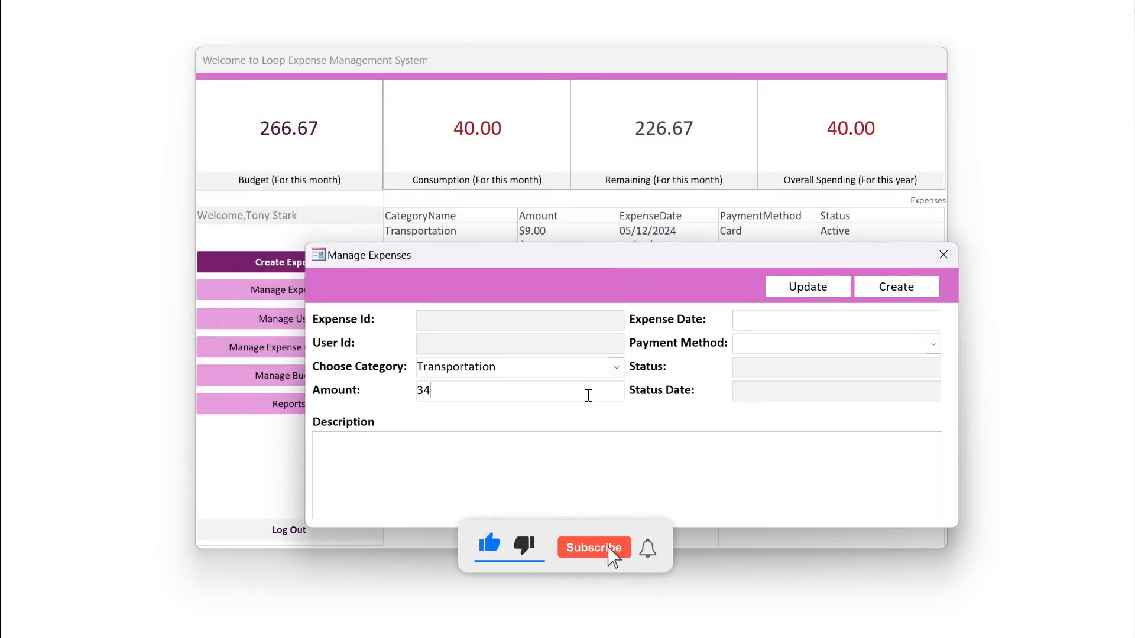
pyautogui.press('Tab')
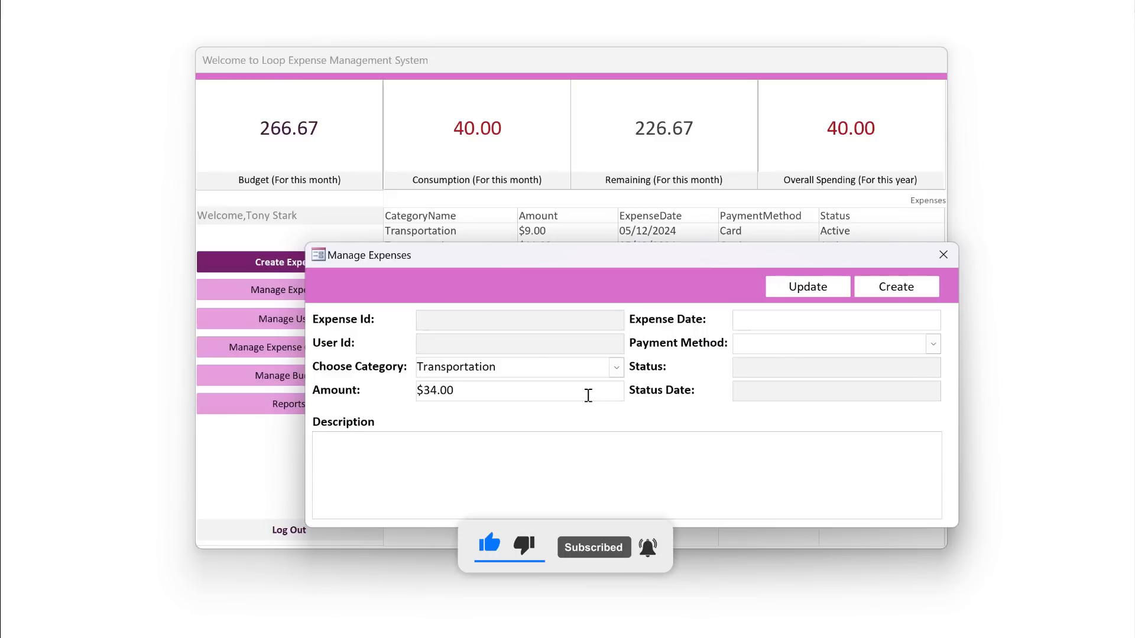
# - Enter the description "Travel to office." and set the expense date to 24/12/2024
pyautogui.write('T')
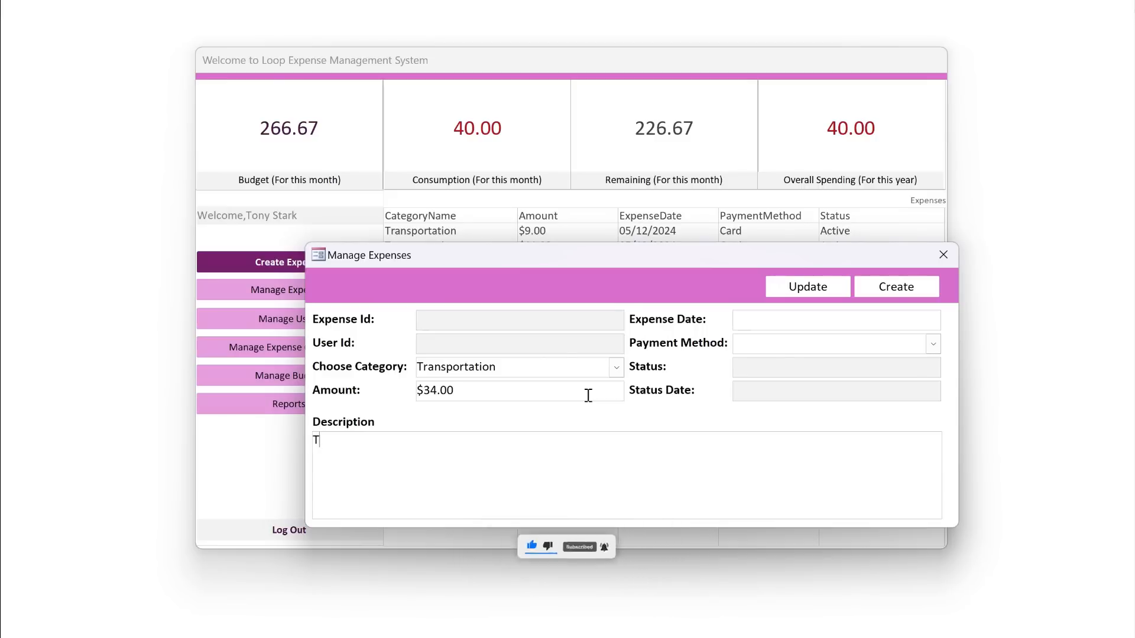
pyautogui.write('ravel to office.')
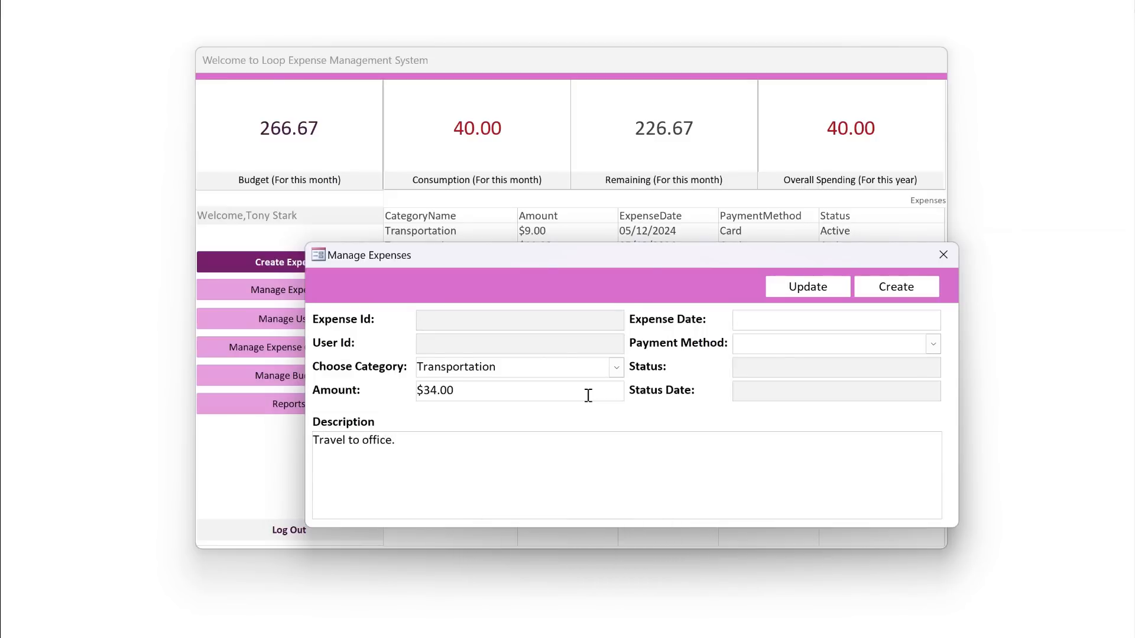
pyautogui.press('Tab')
pyautogui.click(948, 319)
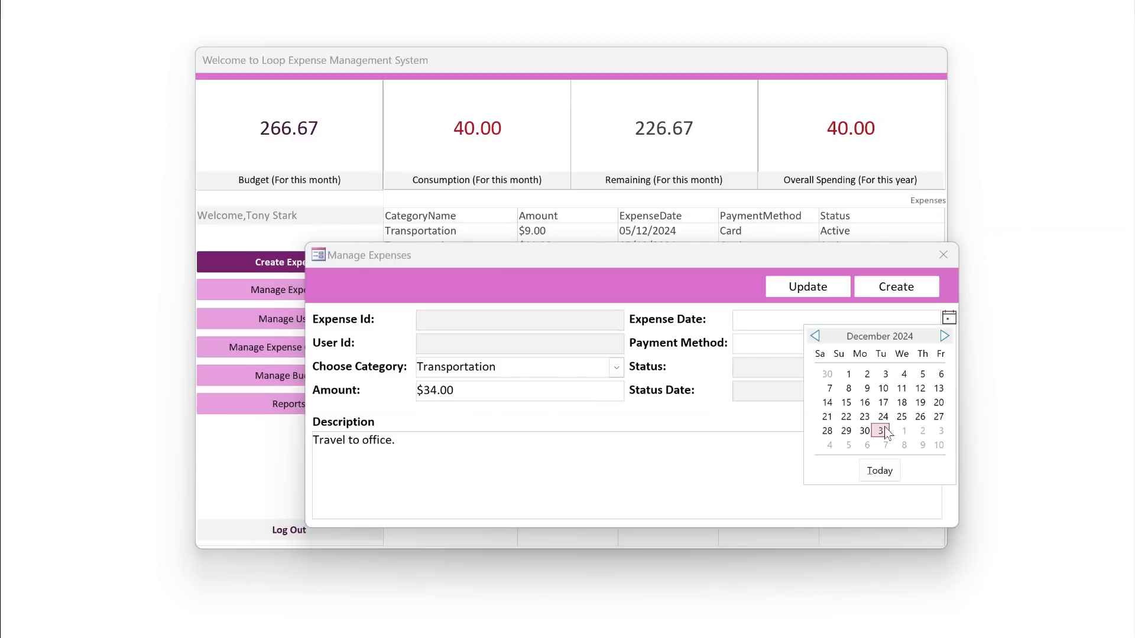
pyautogui.click(881, 417)
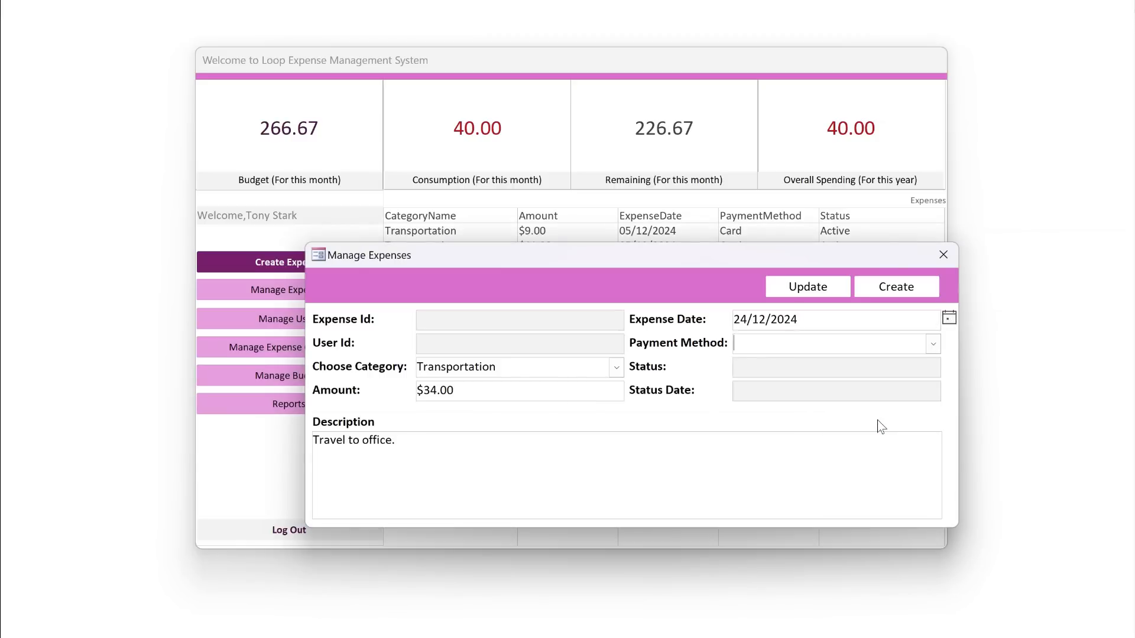
# - Set the payment method to Cash and create the expense record
pyautogui.press('Tab')
pyautogui.write('cas')
pyautogui.press('Tab')
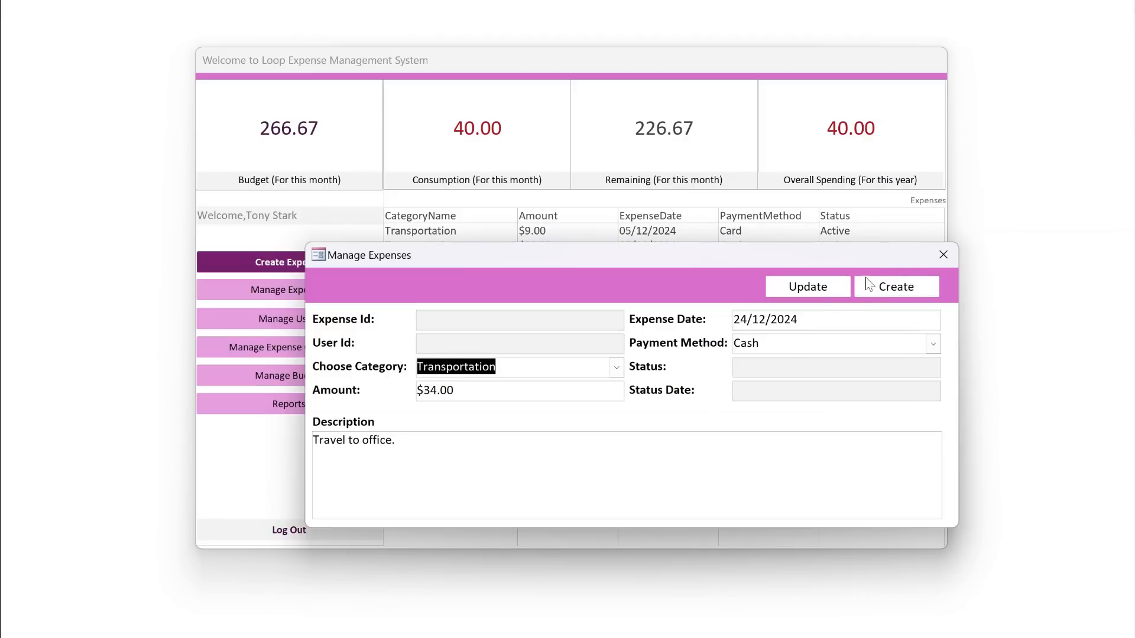
pyautogui.click(896, 287)
pyautogui.click(677, 377)
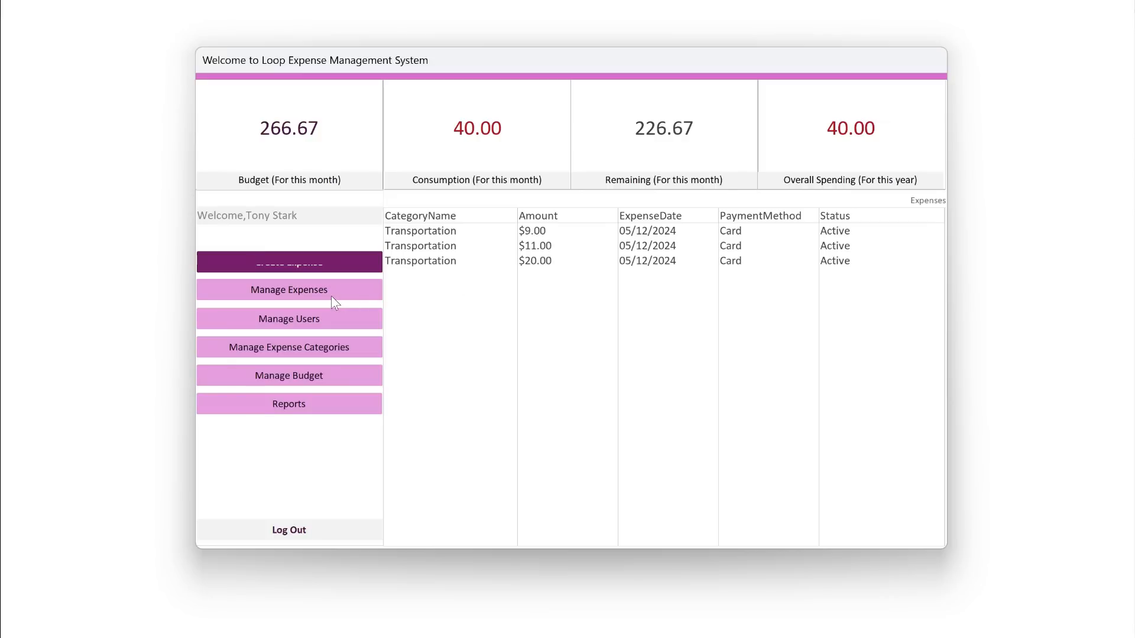
# - Reload the managed expenses list and select the newly added $34.00 cash expense
pyautogui.click(331, 295)
pyautogui.click(546, 267)
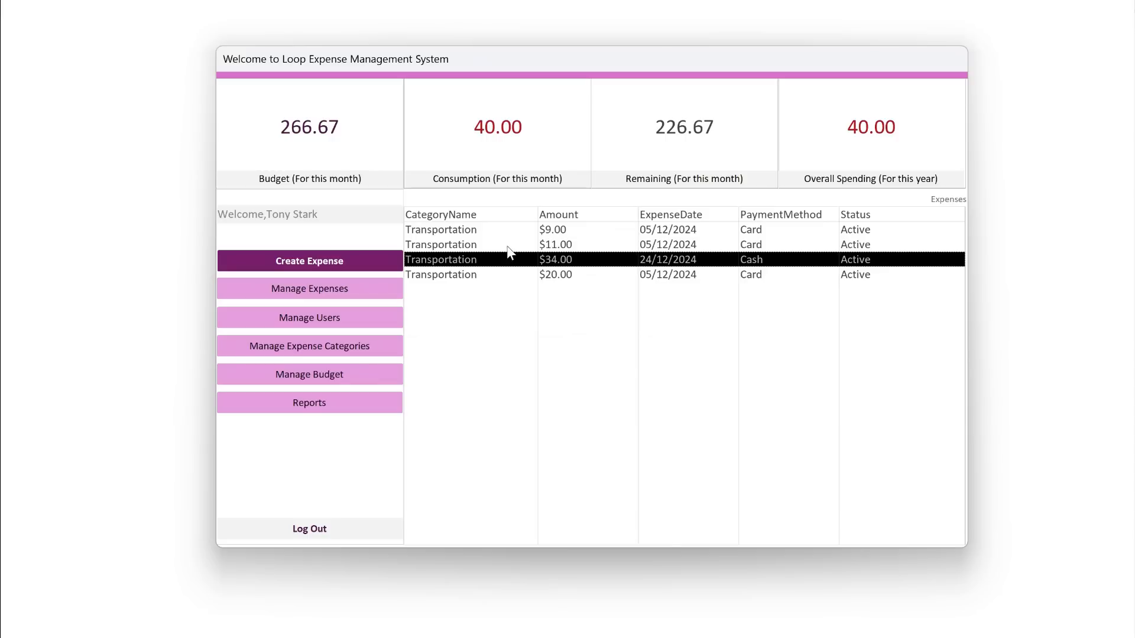
# - Show the Main form in Design View and set the form's Timer Interval to 8000
pyautogui.rightClick(608, 69)
pyautogui.click(671, 177)
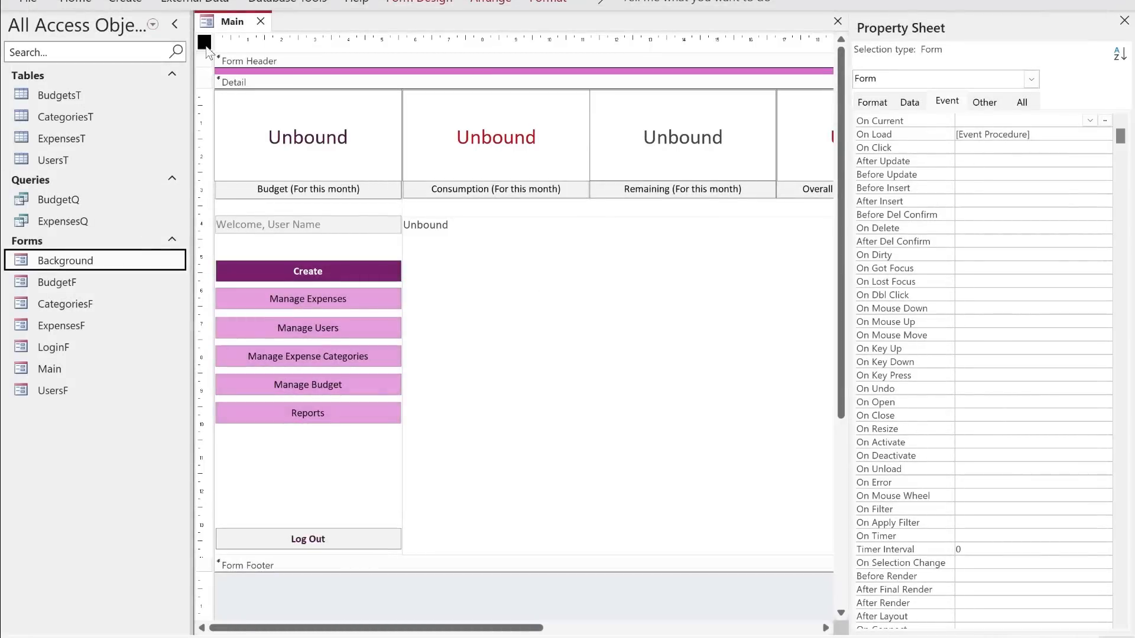
pyautogui.click(948, 101)
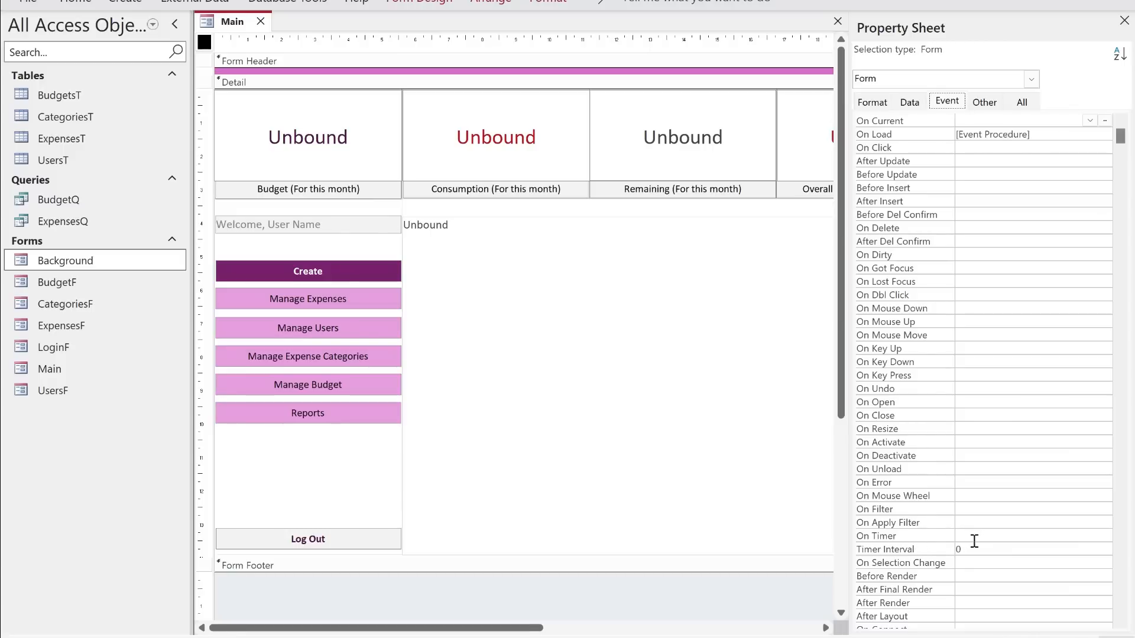
pyautogui.doubleClick(958, 549)
pyautogui.write('8000')
# - Create a code event procedure for the form's On Timer event and add blank lines inside Form_Timer
pyautogui.click(983, 534)
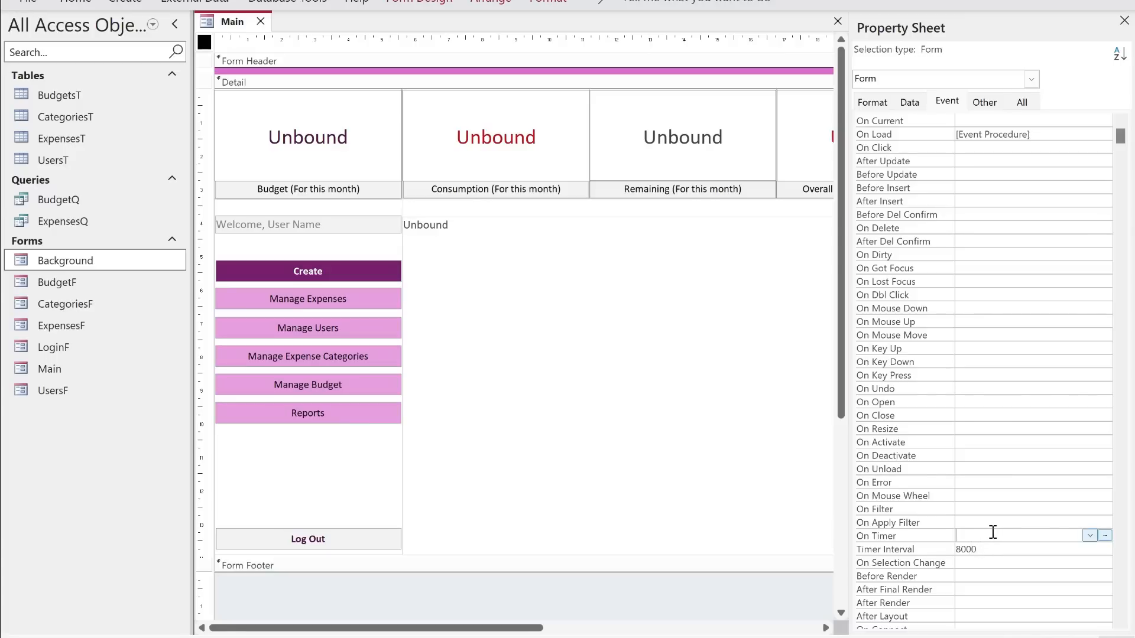
pyautogui.click(1105, 536)
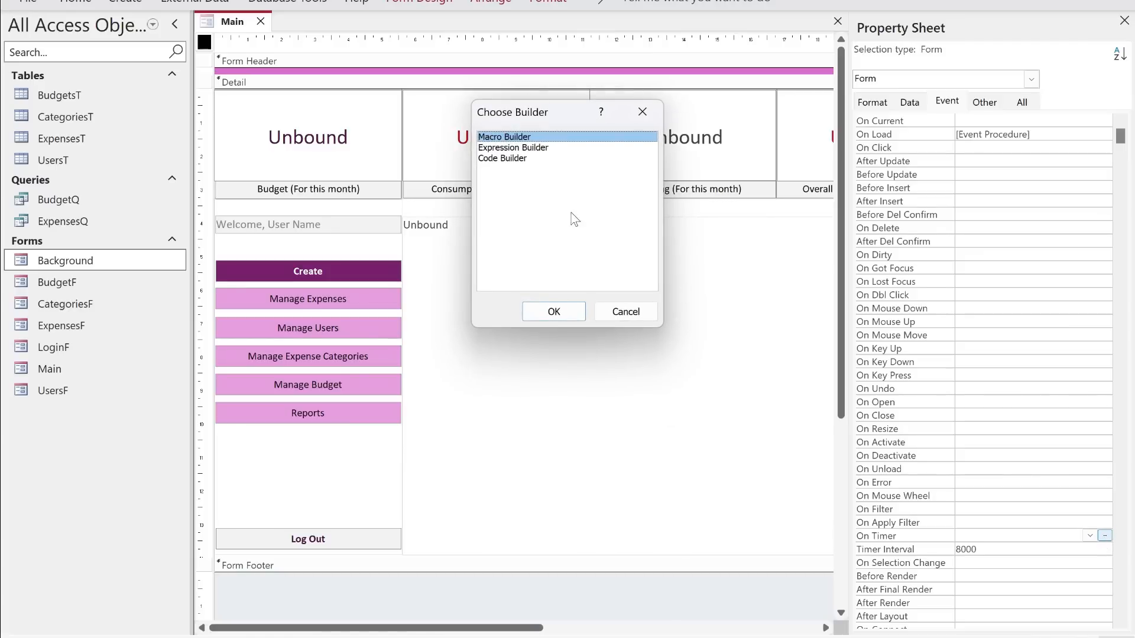
pyautogui.doubleClick(515, 162)
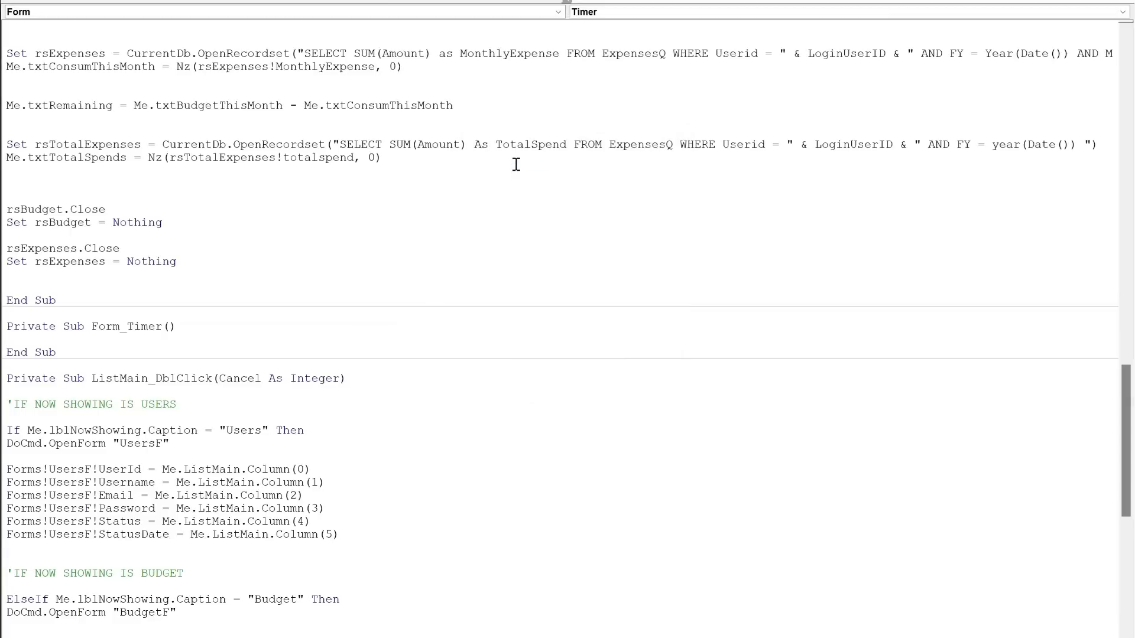
pyautogui.press('Return')
pyautogui.press('Return')
pyautogui.press('Return')
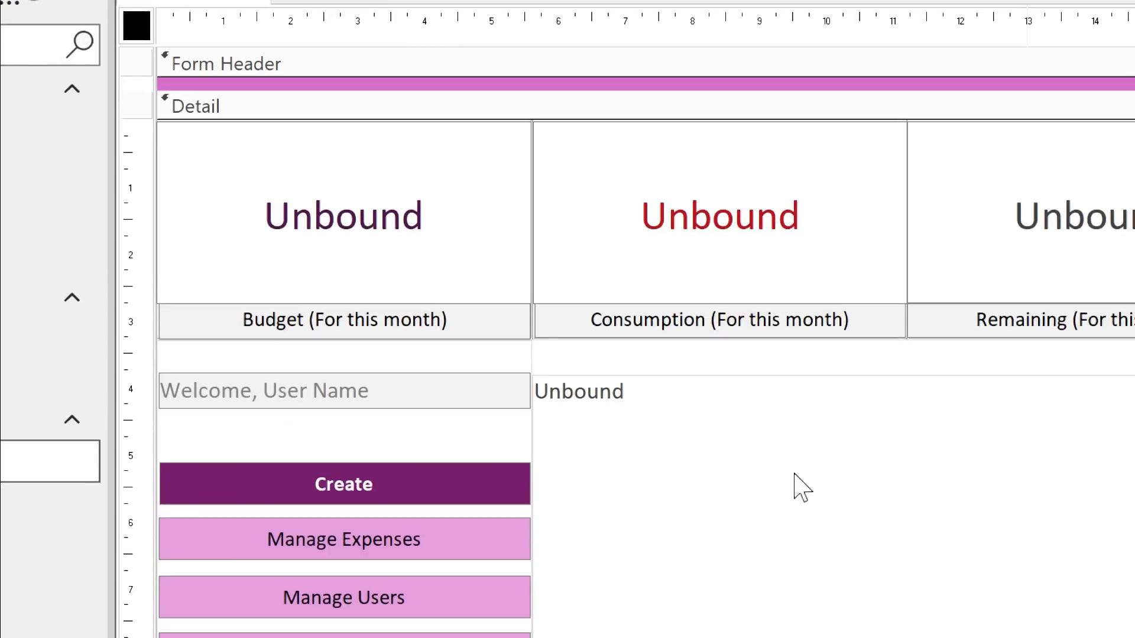
# - Examine the existing Form_Load procedure that calculates the budget and expense summary values
pyautogui.click(866, 452)
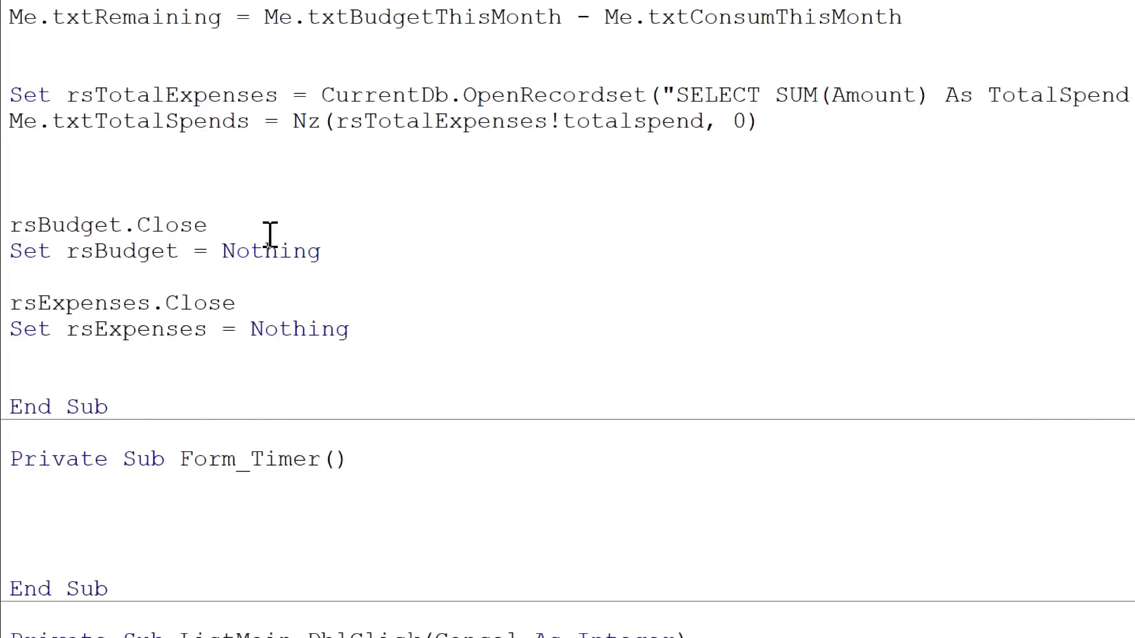
pyautogui.click(808, 447)
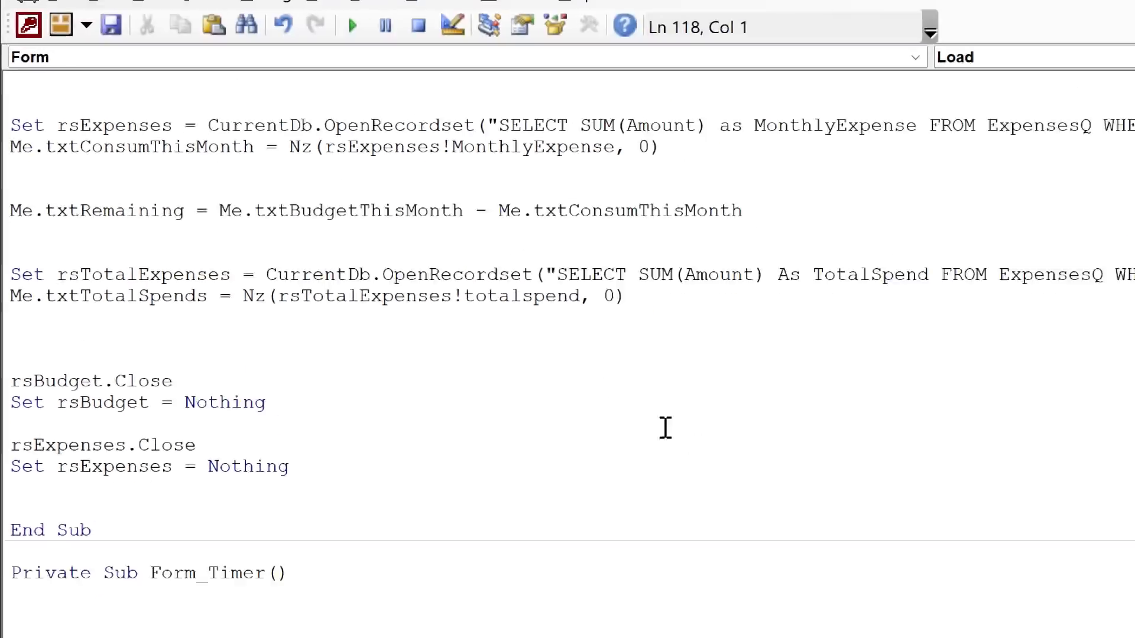
pyautogui.scroll(9, 666, 428)
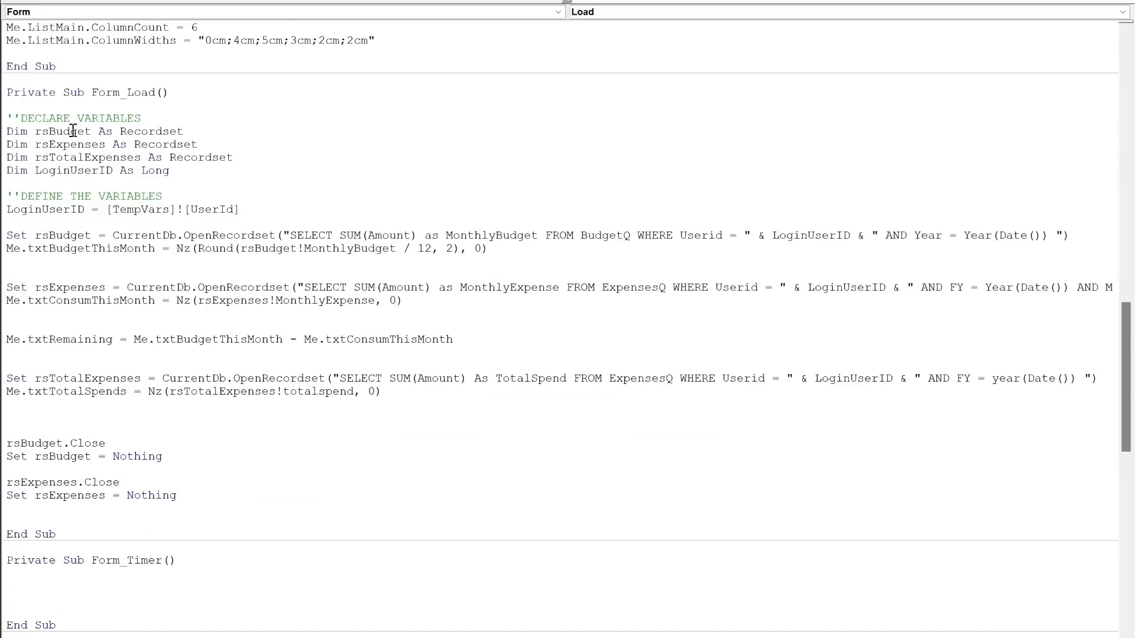
pyautogui.moveTo(7, 92); pyautogui.dragTo(215, 531)
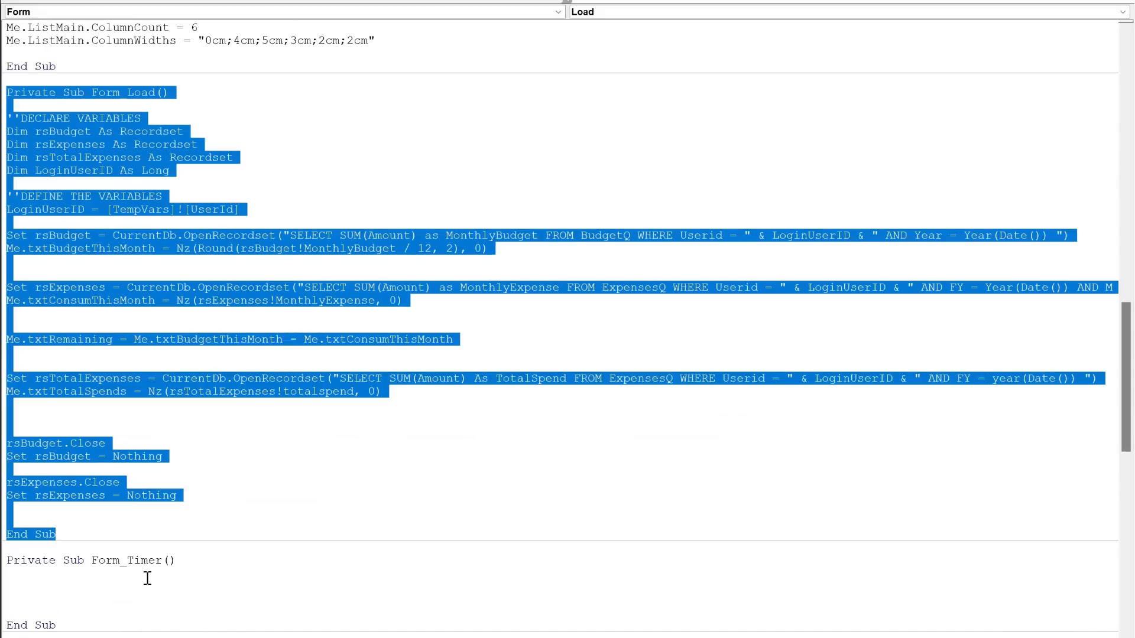
pyautogui.click(245, 460)
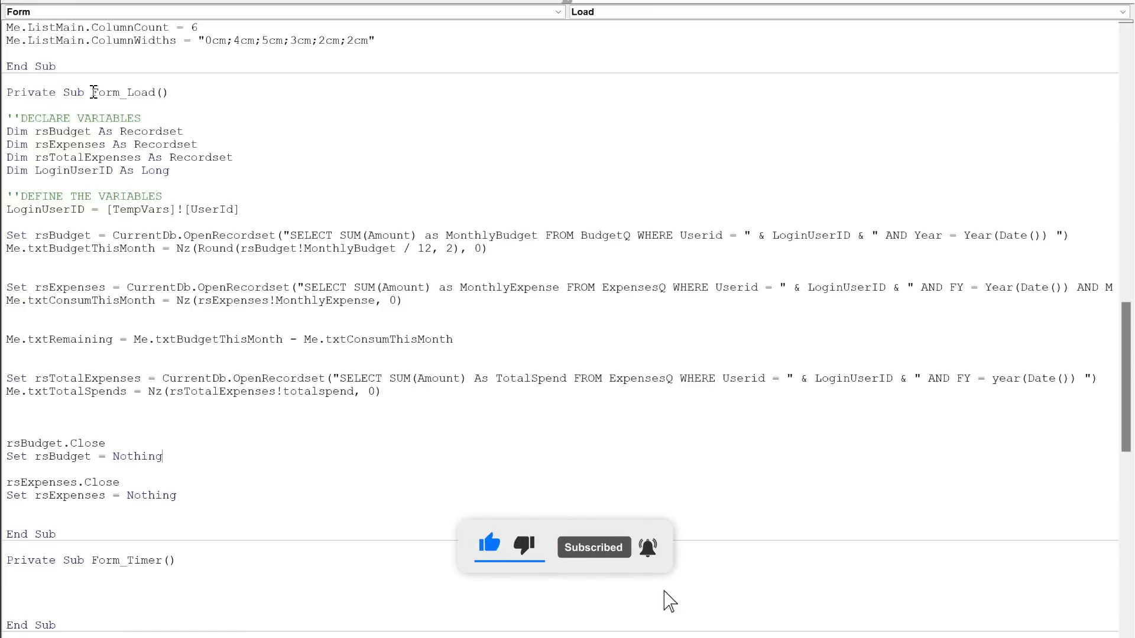
# - Add the line "Call Form_Load" inside the Form_Timer procedure
pyautogui.moveTo(93, 93); pyautogui.dragTo(173, 96)
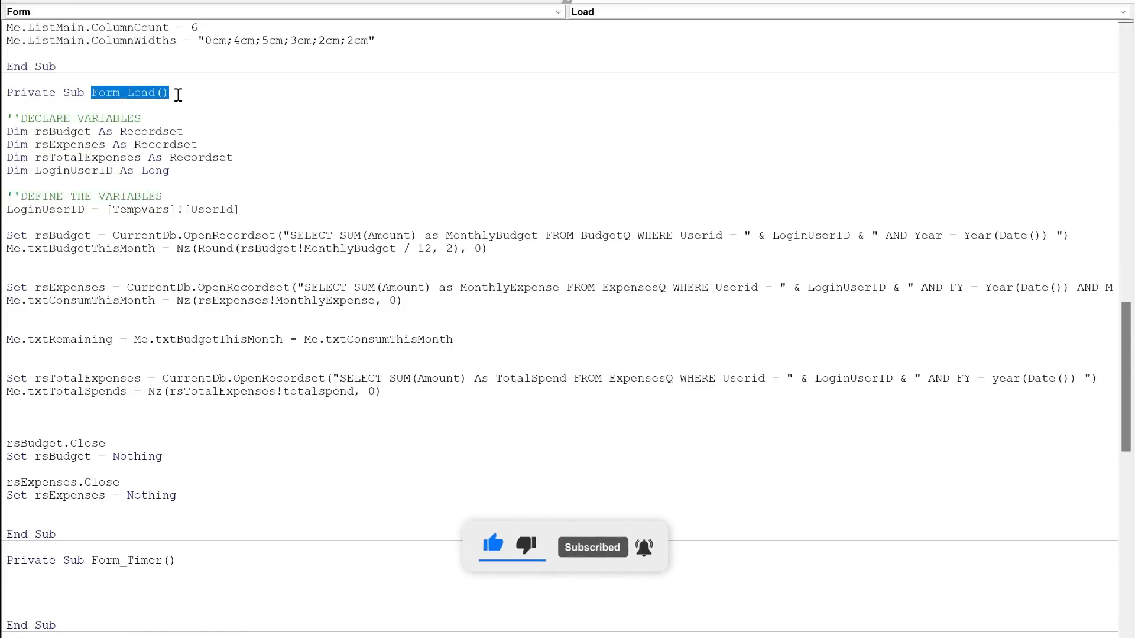
pyautogui.scroll(-3, 249, 414)
pyautogui.click(233, 478)
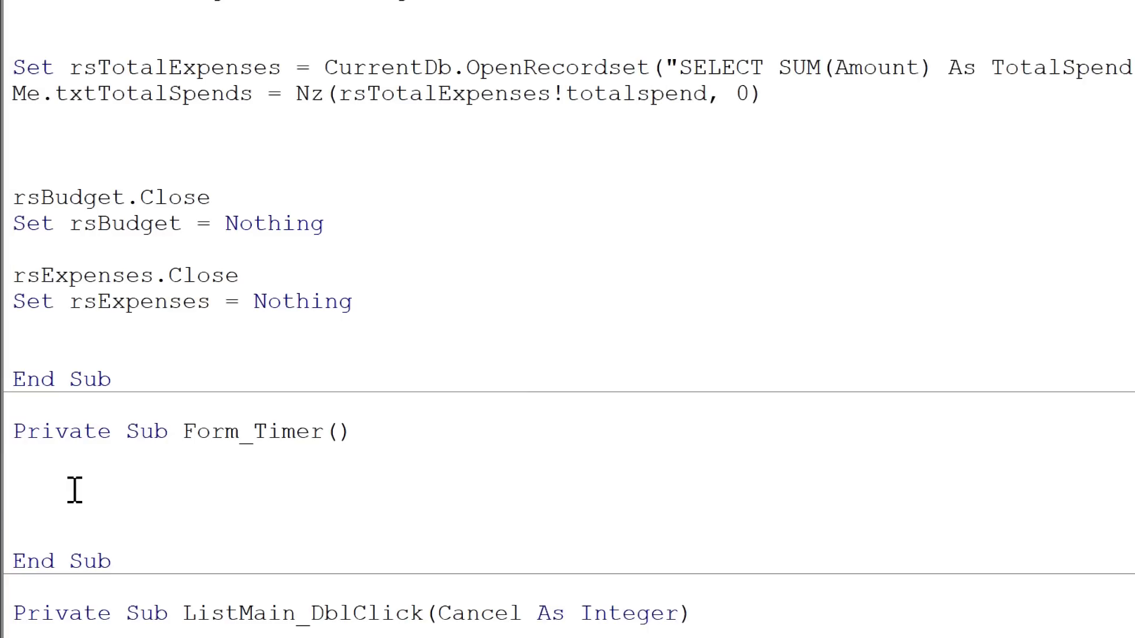
pyautogui.write('call Form_Load()')
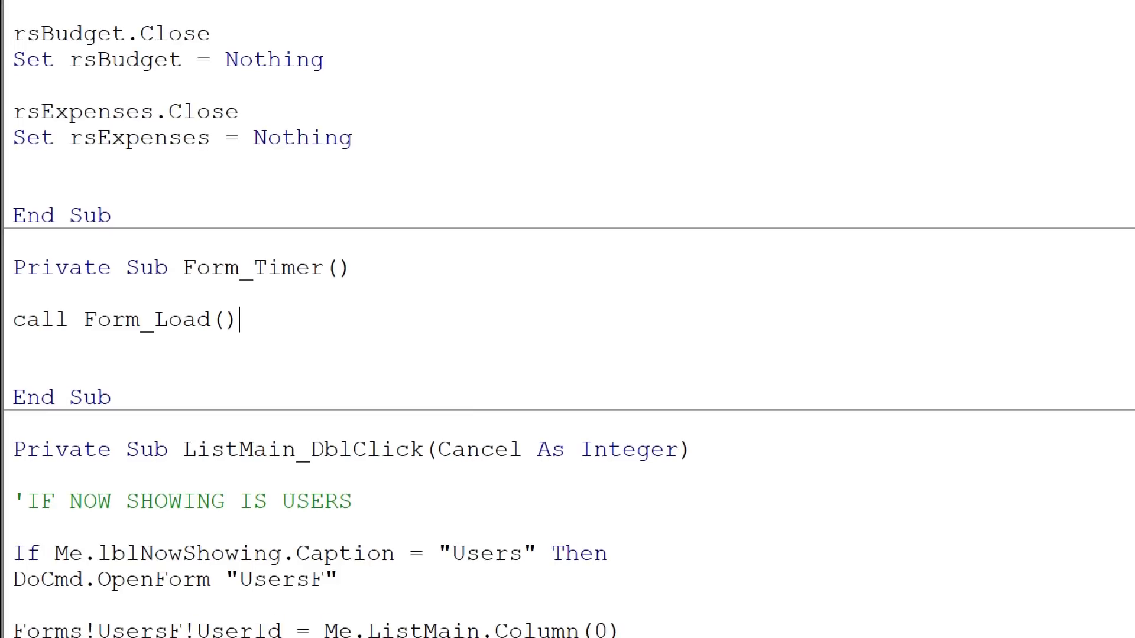
pyautogui.press('Down')
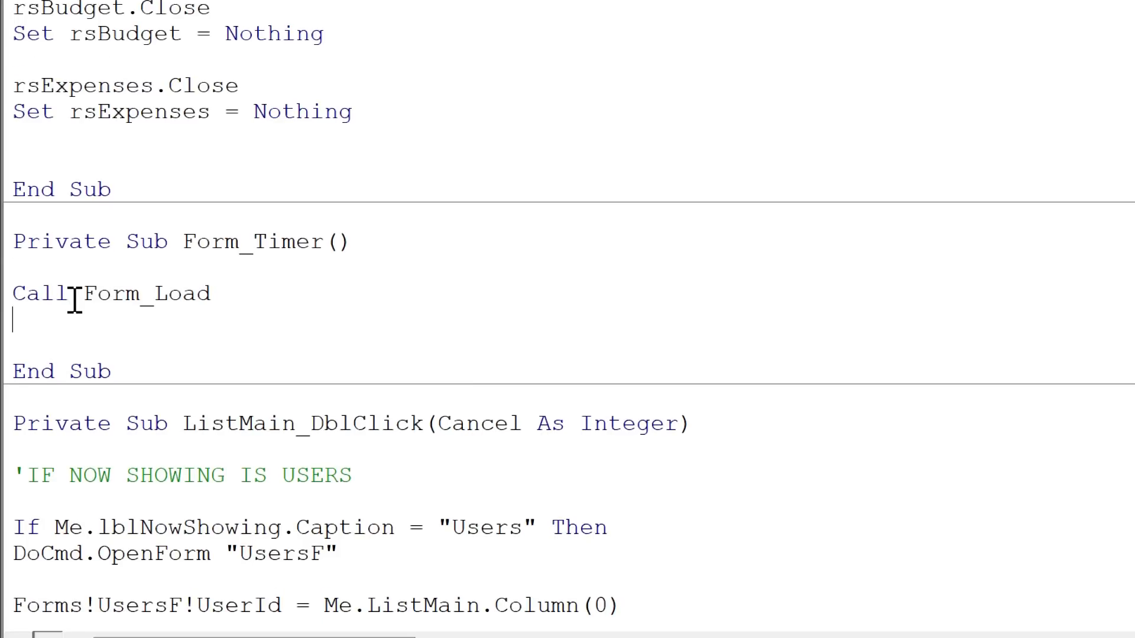
# - Add the comment "'REFRESH THE SUMMARY" above the Form_Load call, adapting a pasted copy of the "IF NOW SHOWING IS USERS" comment
pyautogui.press('Up')
pyautogui.press('Up')
pyautogui.press('Return')
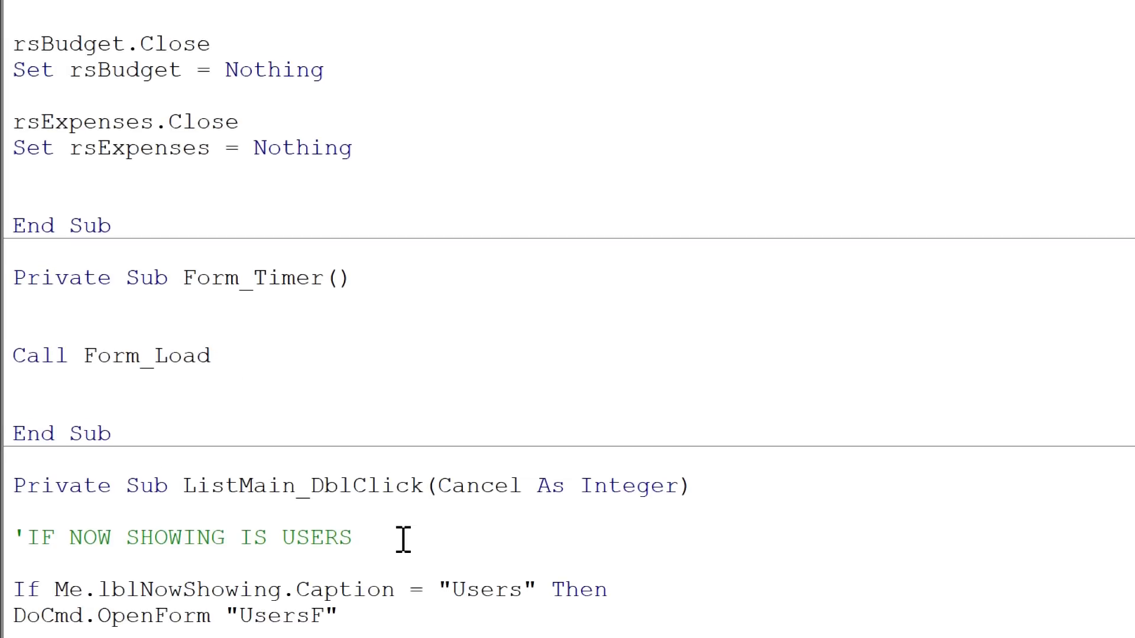
pyautogui.moveTo(400, 537); pyautogui.dragTo(7, 539)
pyautogui.hotkey('ctrl', 'c')
pyautogui.click(133, 331)
pyautogui.hotkey('ctrl', 'v')
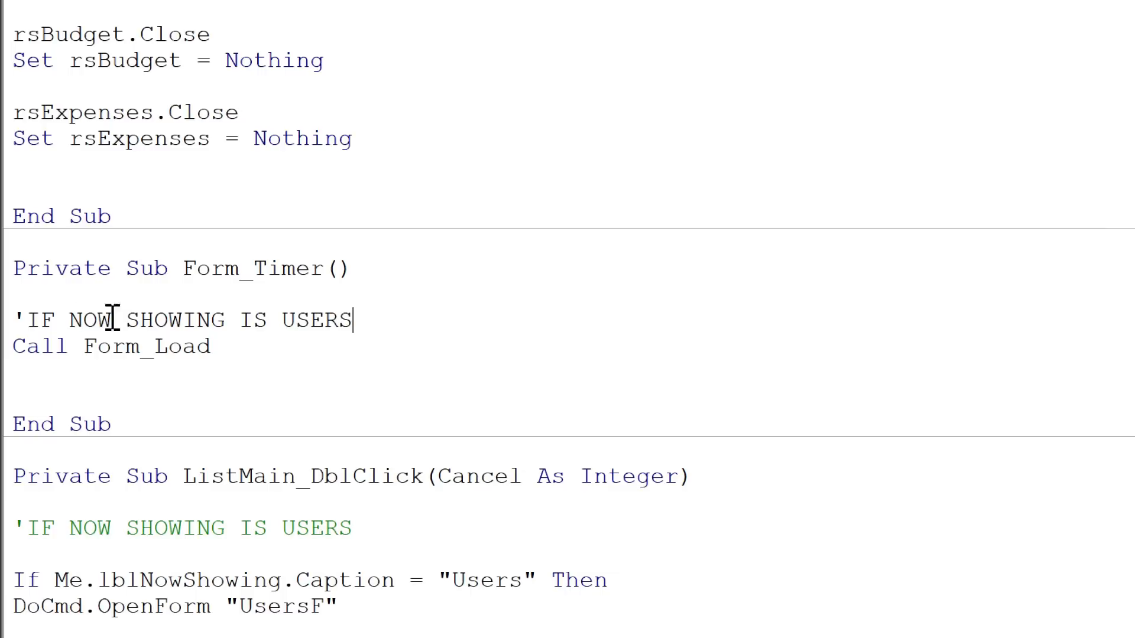
pyautogui.moveTo(418, 326); pyautogui.dragTo(26, 320)
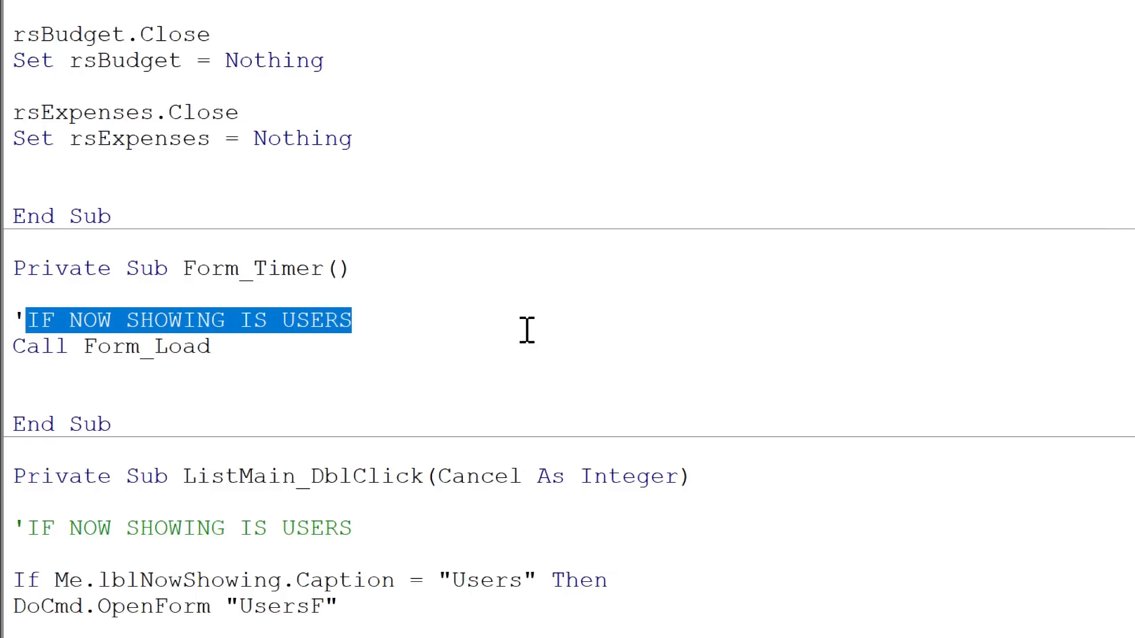
pyautogui.write('REFRES')
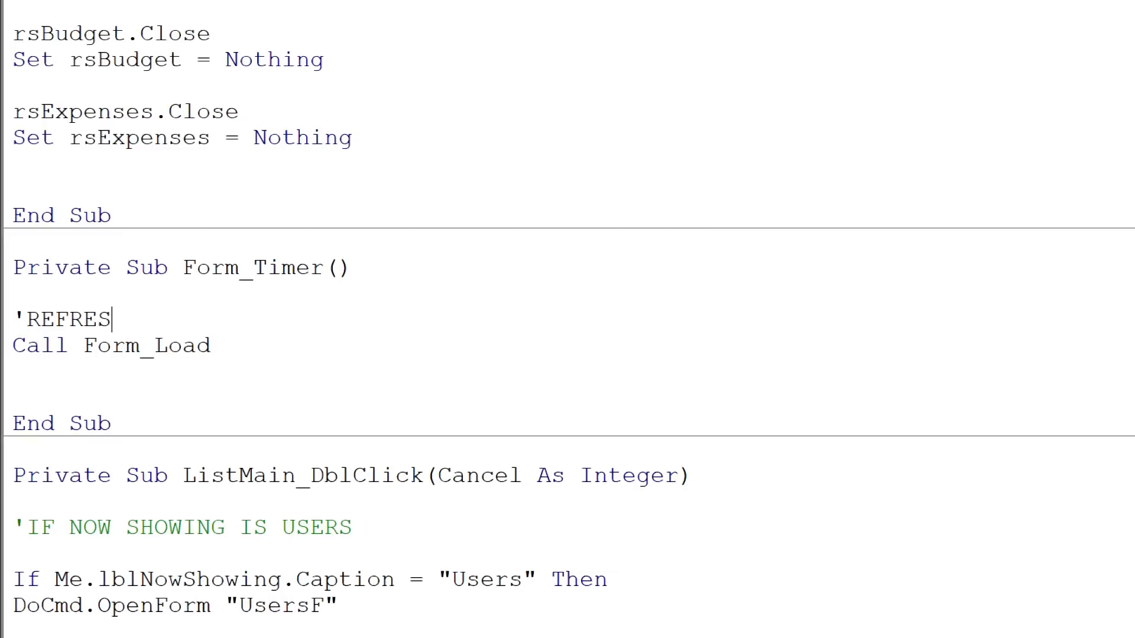
pyautogui.write('H THE SUMMARY')
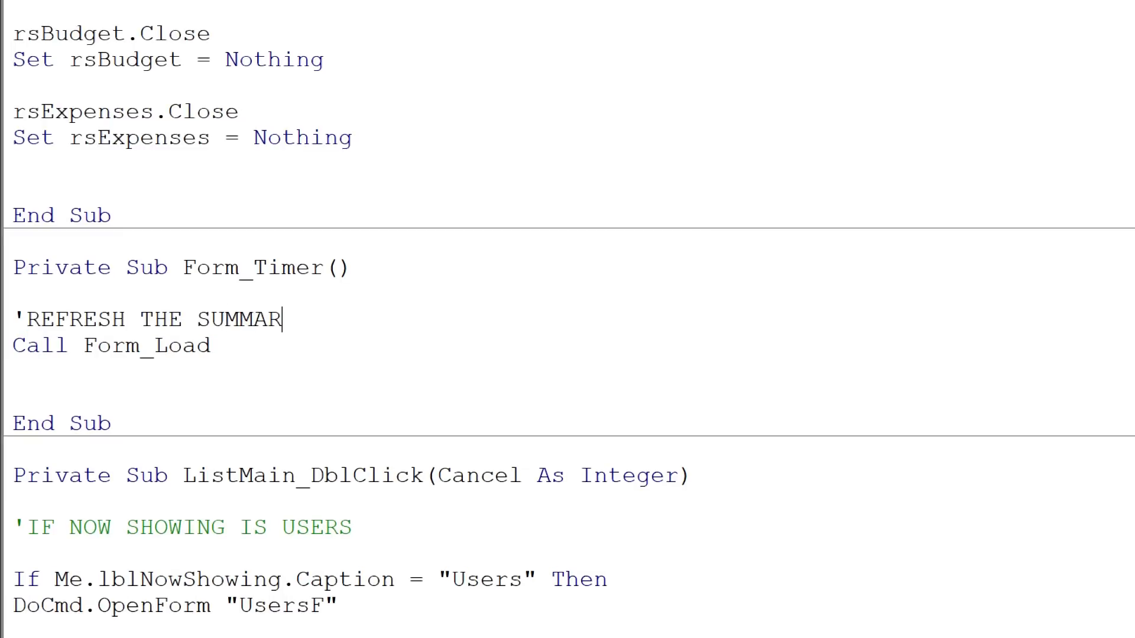
# - Add blank lines below the Form_Load call and paste a copy of the "'REFRESH THE SUMMARY" comment there
pyautogui.press('Down')
pyautogui.press('Down')
pyautogui.press('Return')
pyautogui.press('Return')
pyautogui.press('Return')
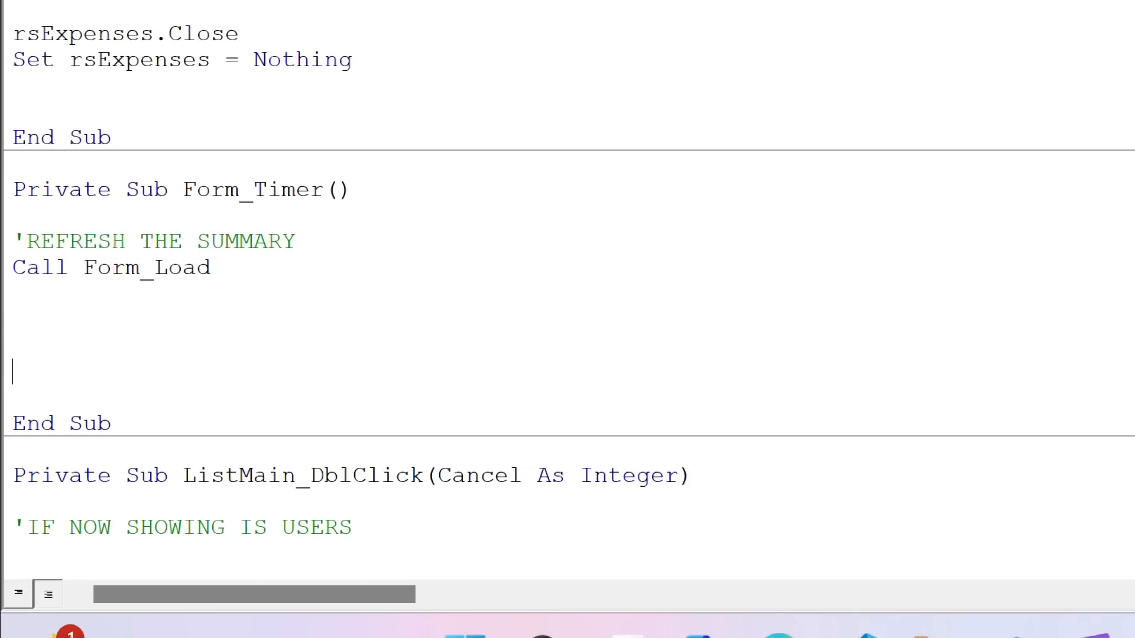
pyautogui.press('Up')
pyautogui.press('Up')
pyautogui.press('Up')
pyautogui.press('Up')
pyautogui.press('Up')
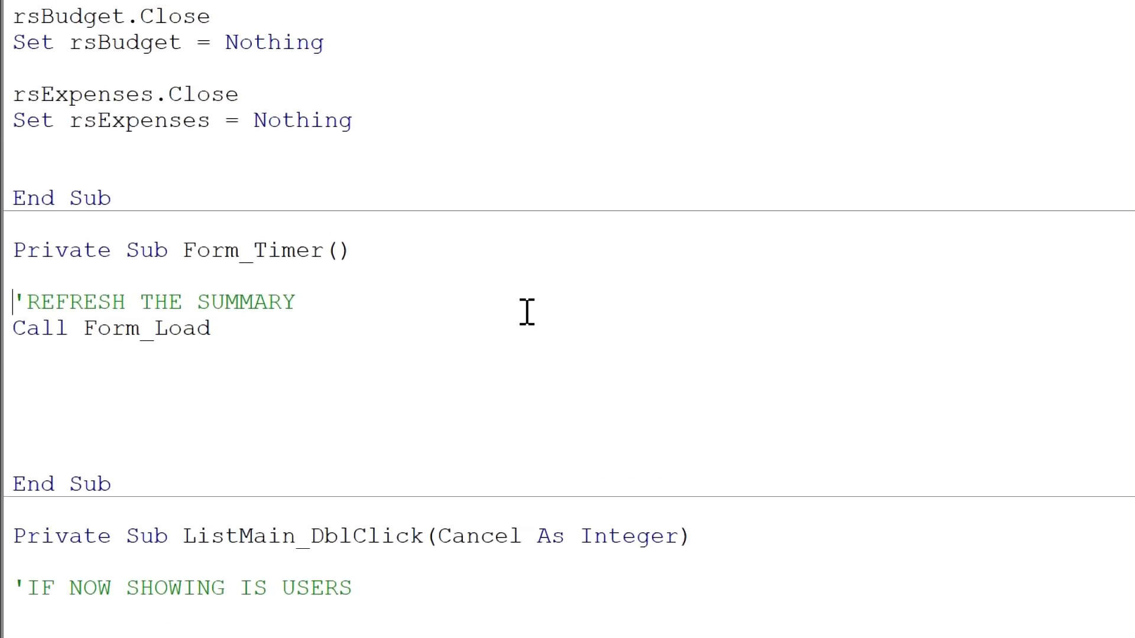
pyautogui.hotkey('shift', 'Down')
pyautogui.hotkey('ctrl', 'c')
pyautogui.press('Down')
pyautogui.press('Down')
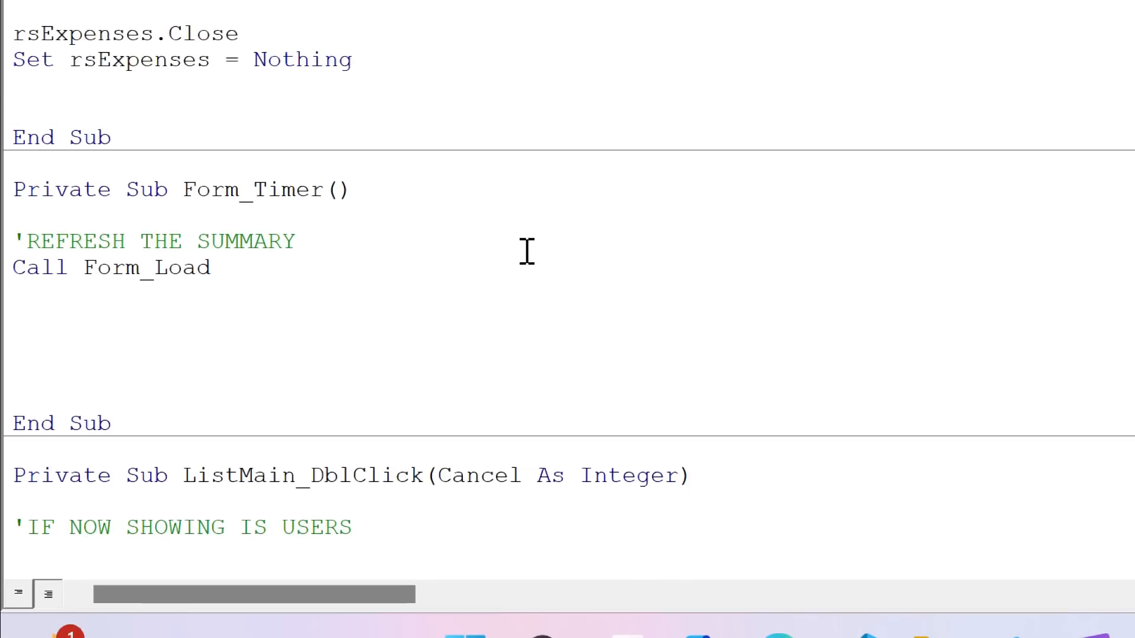
pyautogui.hotkey('ctrl', 'v')
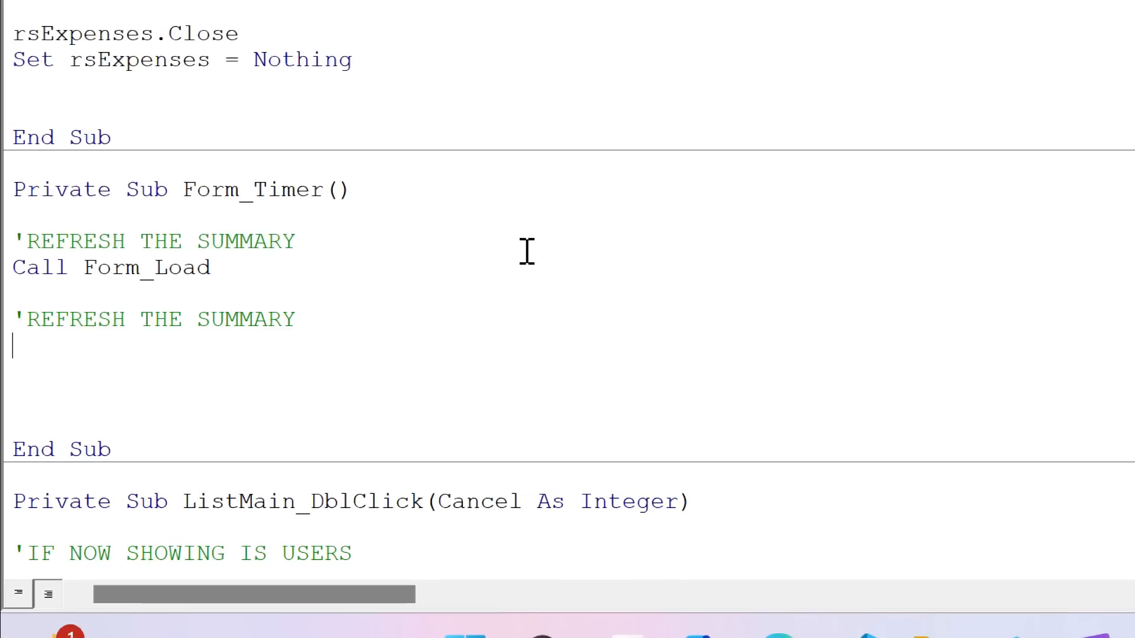
# - Change the second comment in Form_Timer to "'REFRESH THE LISTBOX" and add the line "Me.ListMain.Requery" below it
pyautogui.doubleClick(261, 313)
pyautogui.write('LISTBOX')
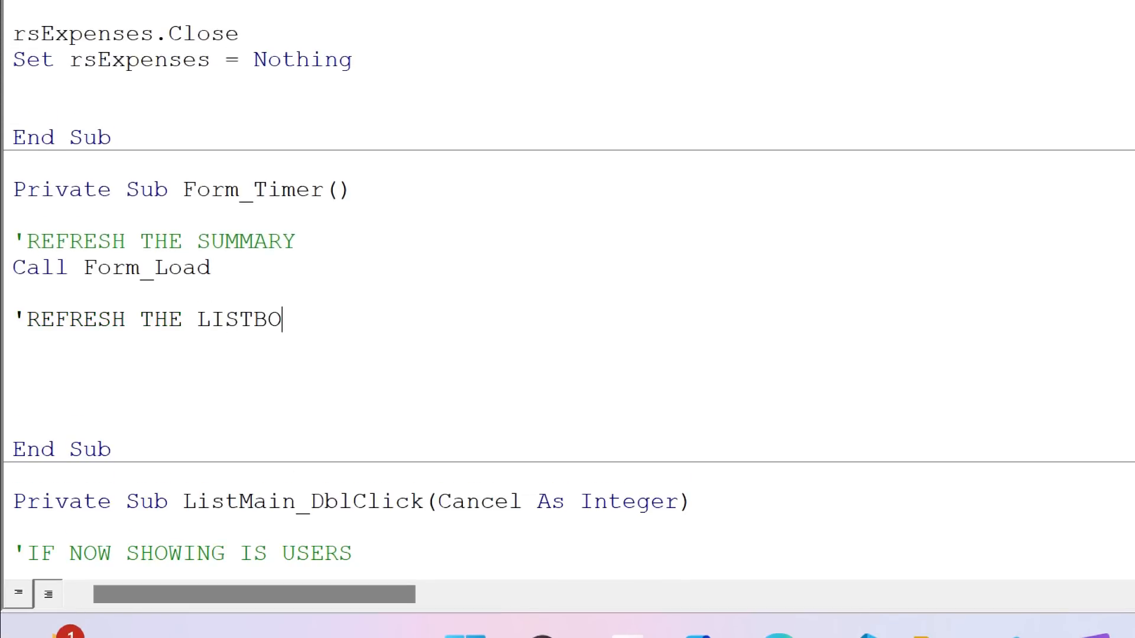
pyautogui.press('Return')
pyautogui.write('me.lis')
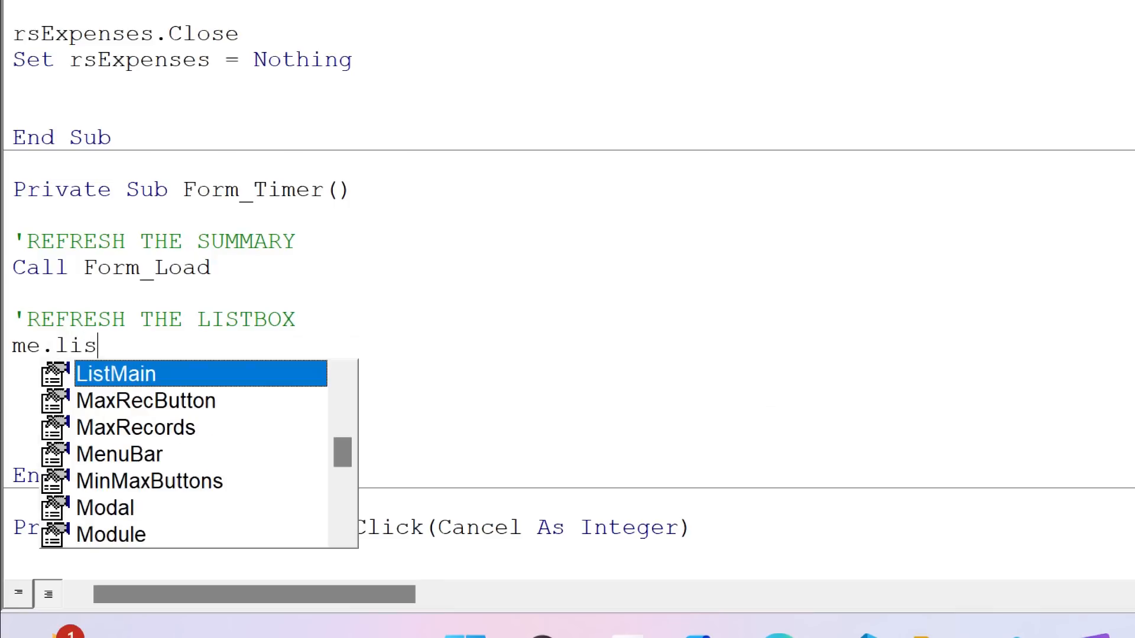
pyautogui.press('Tab')
pyautogui.write('.re')
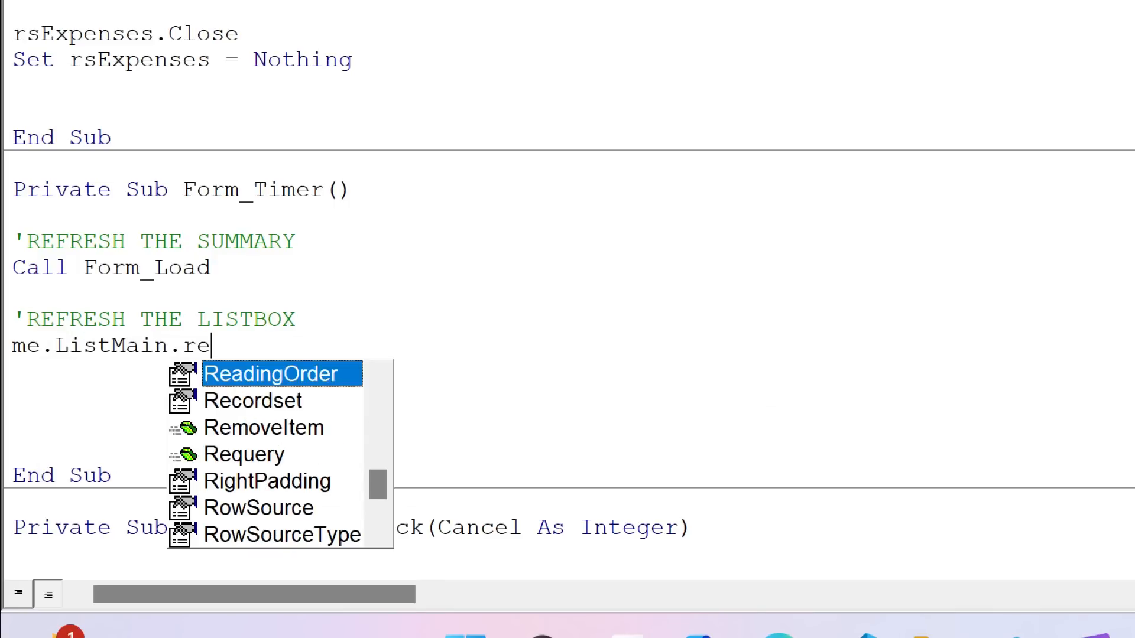
pyautogui.write('query')
pyautogui.press('Tab')
pyautogui.press('Down')
pyautogui.press('Down')
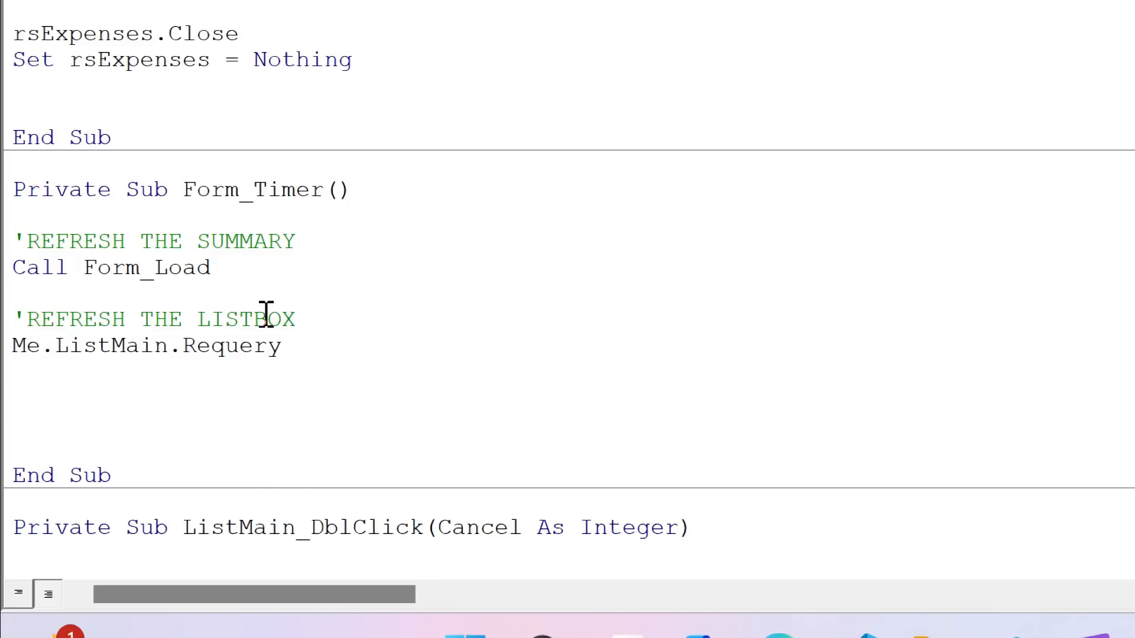
pyautogui.press('BackSpace')
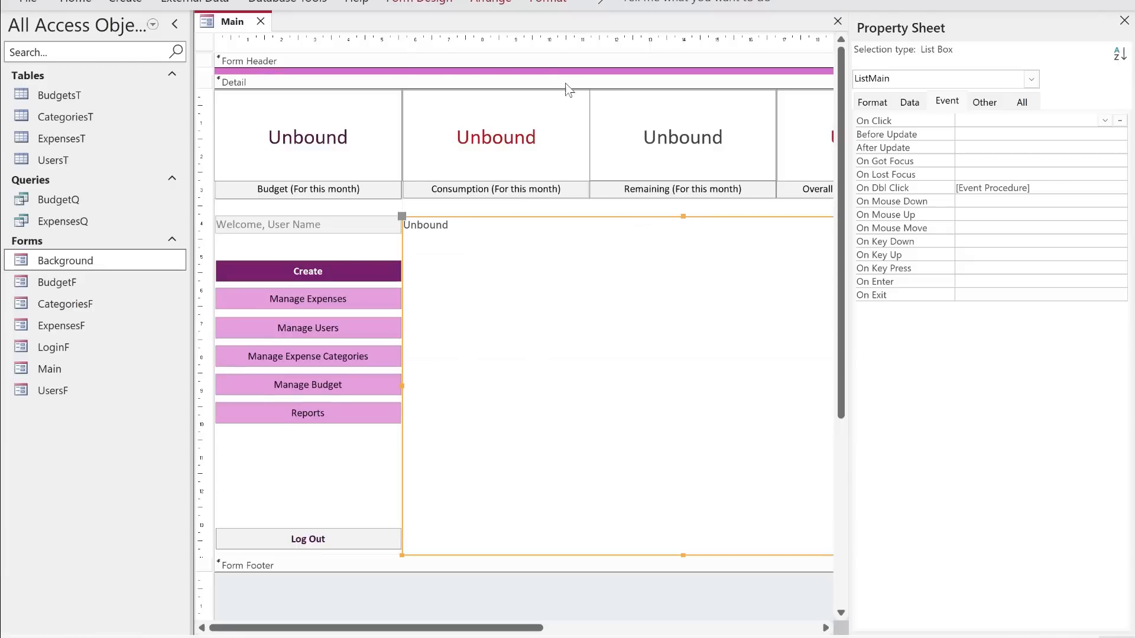
# - Close the Main form's design and check the stored user records in the UsersT table
pyautogui.click(260, 23)
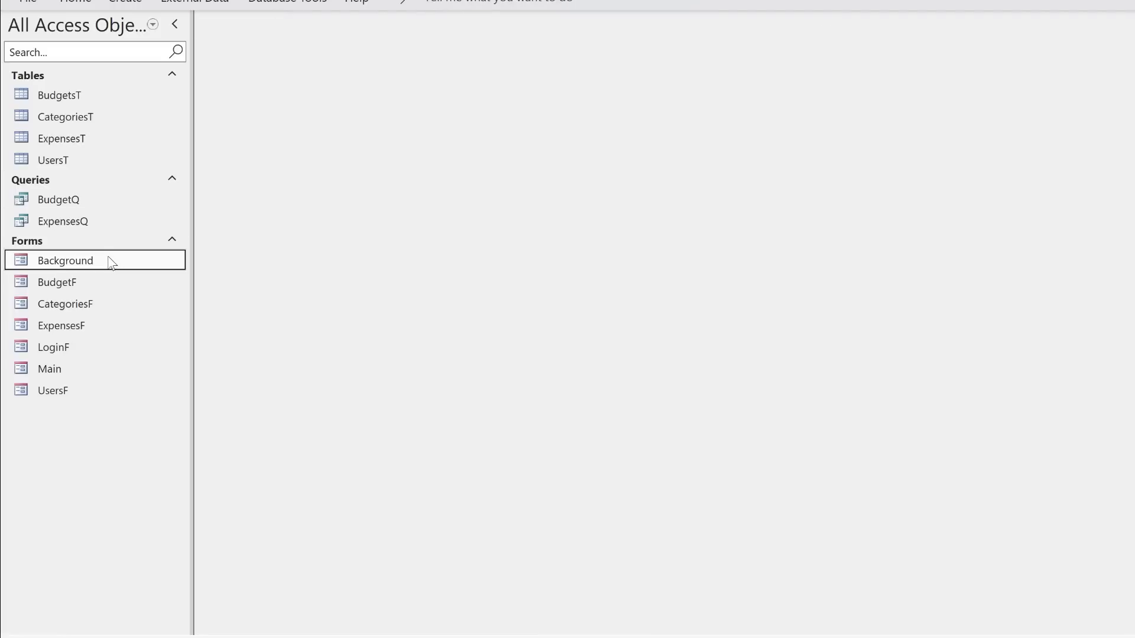
pyautogui.doubleClick(84, 160)
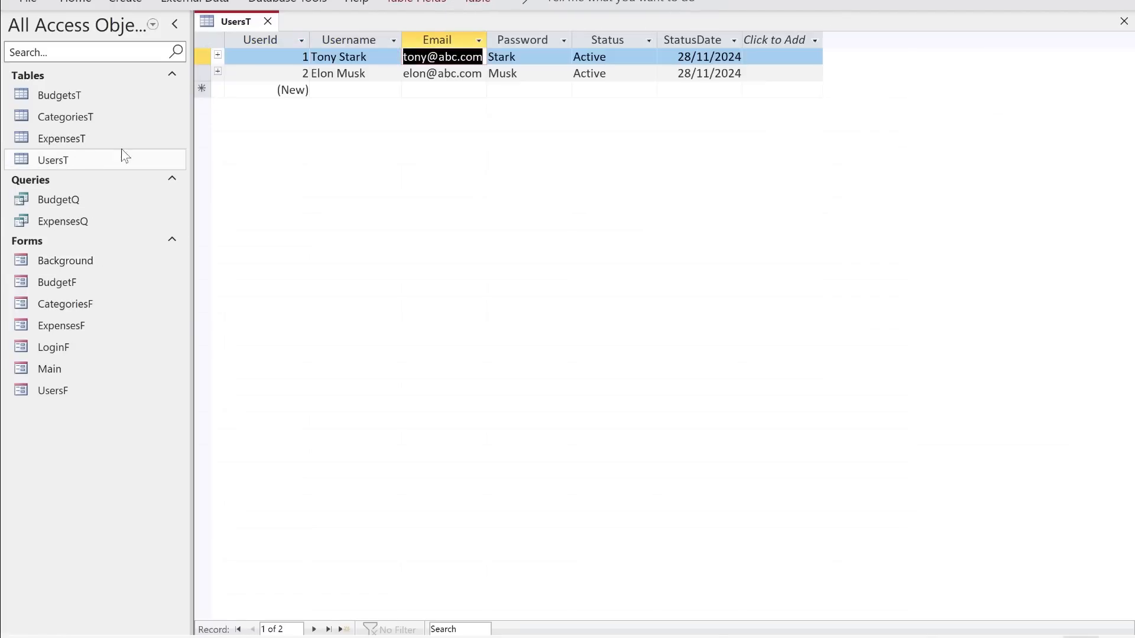
pyautogui.click(121, 155)
pyautogui.click(267, 21)
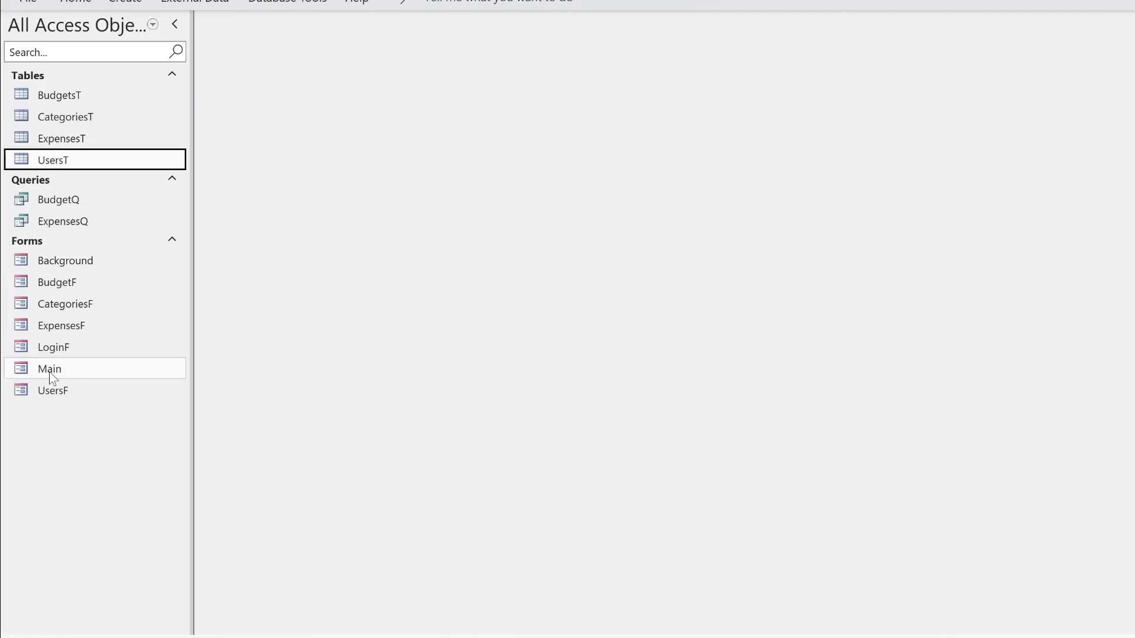
# - Open the Background form and log on to the system with the account password
pyautogui.doubleClick(90, 261)
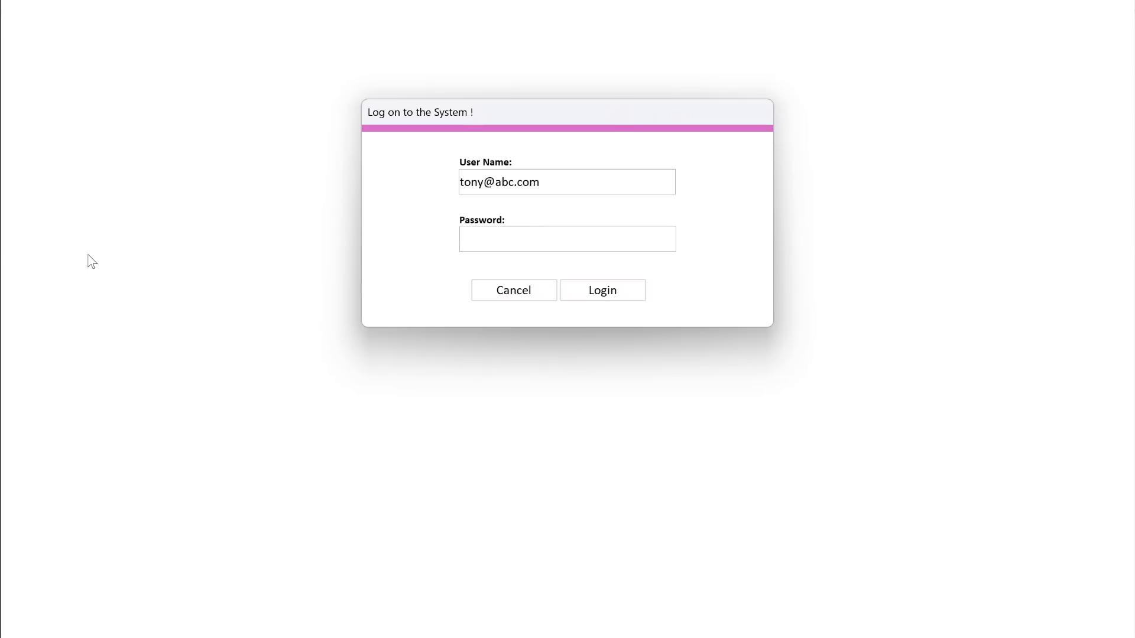
pyautogui.write('*')
pyautogui.press('Return')
pyautogui.press('Return')
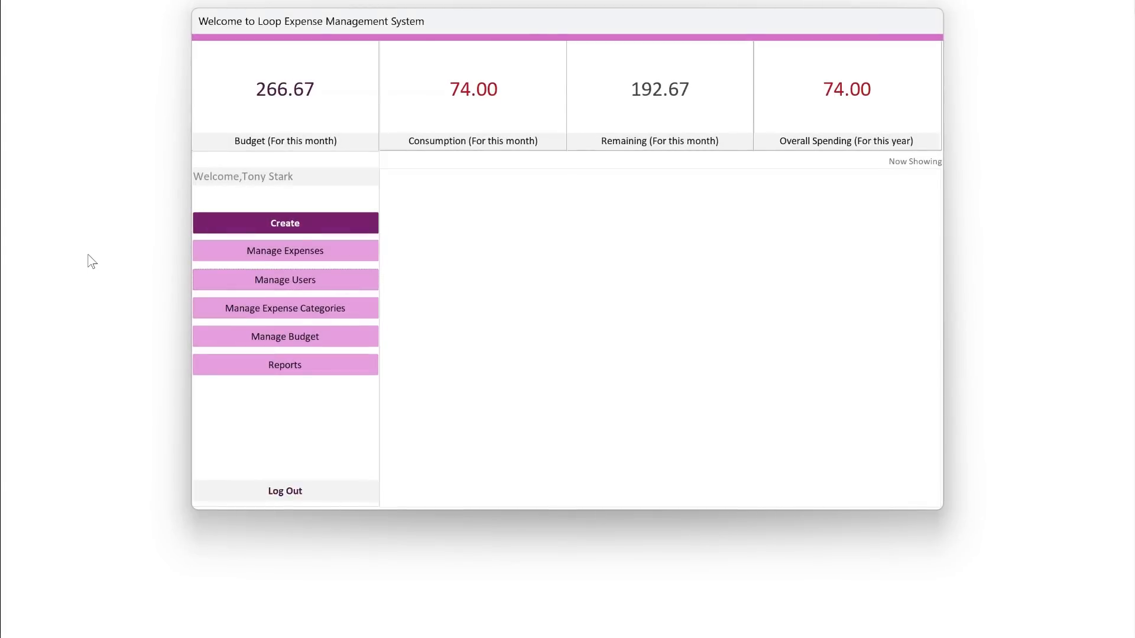
# - Show the expenses and open a blank expense form, positioned so the summary and expense list stay visible
pyautogui.click(264, 259)
pyautogui.click(283, 228)
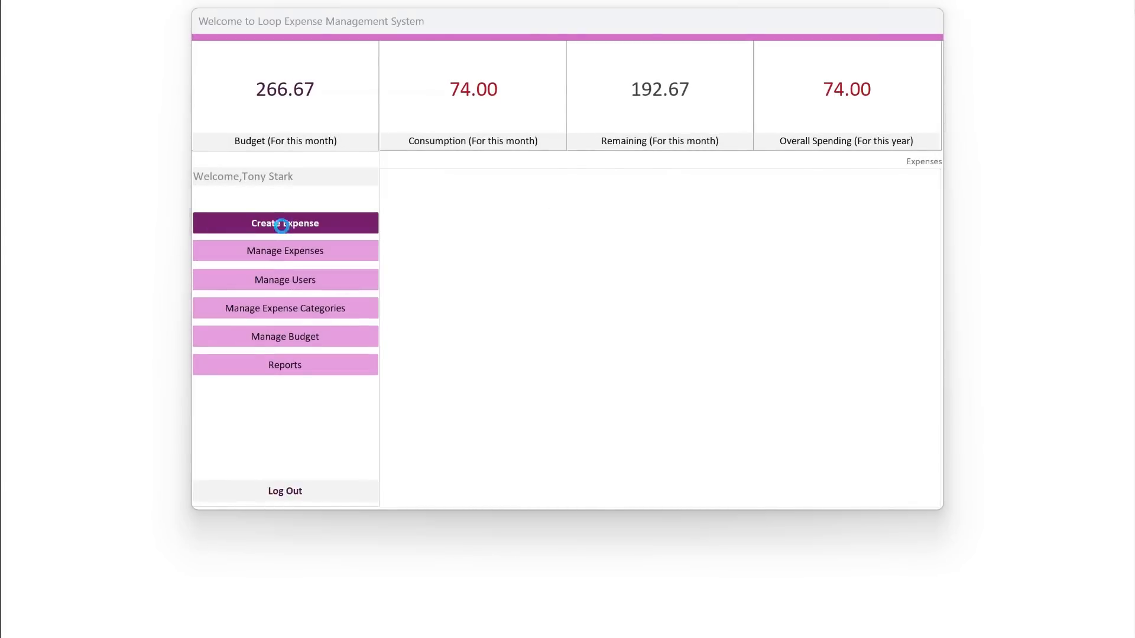
pyautogui.moveTo(503, 104); pyautogui.dragTo(559, 220)
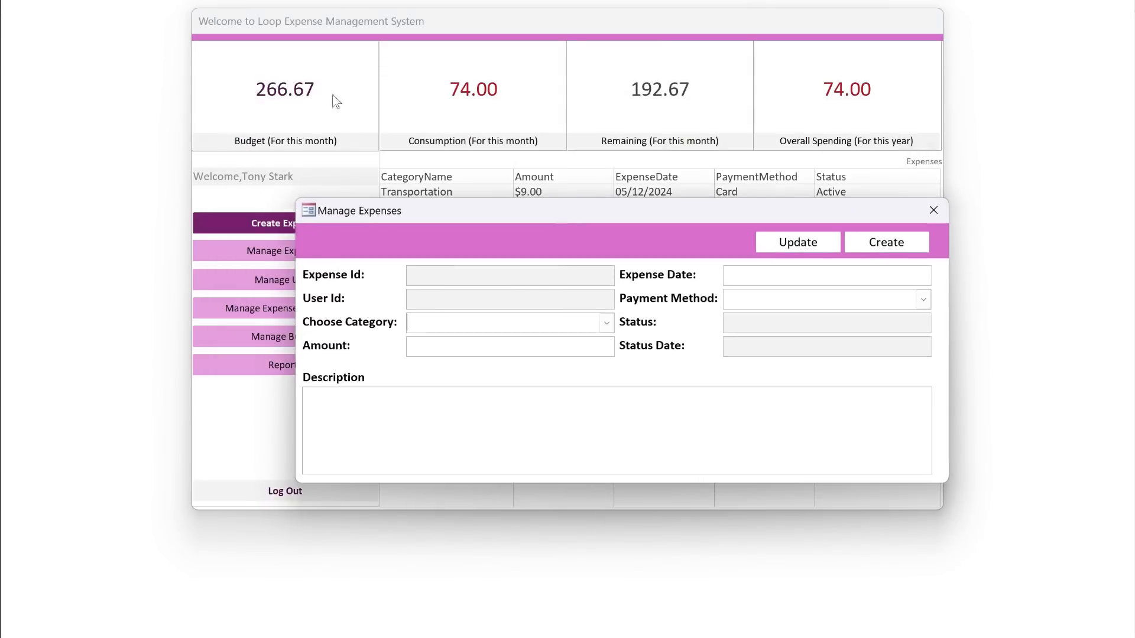
pyautogui.moveTo(488, 213); pyautogui.dragTo(554, 306)
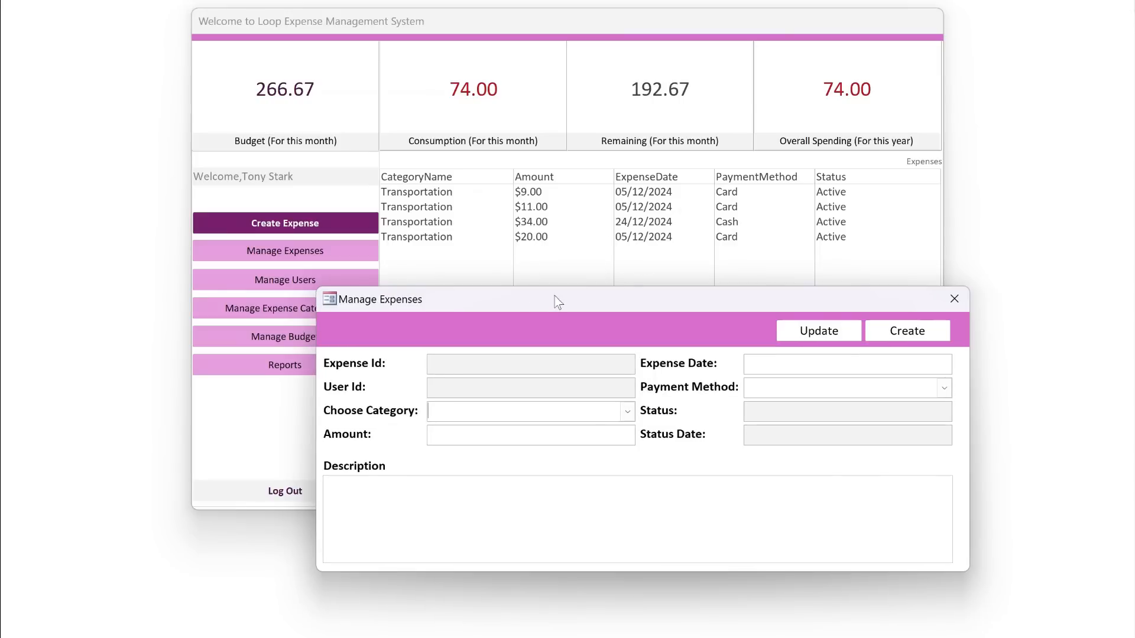
# - Fill in the new expense with category Food, amount 10 and description "Lunch Expense"
pyautogui.click(628, 413)
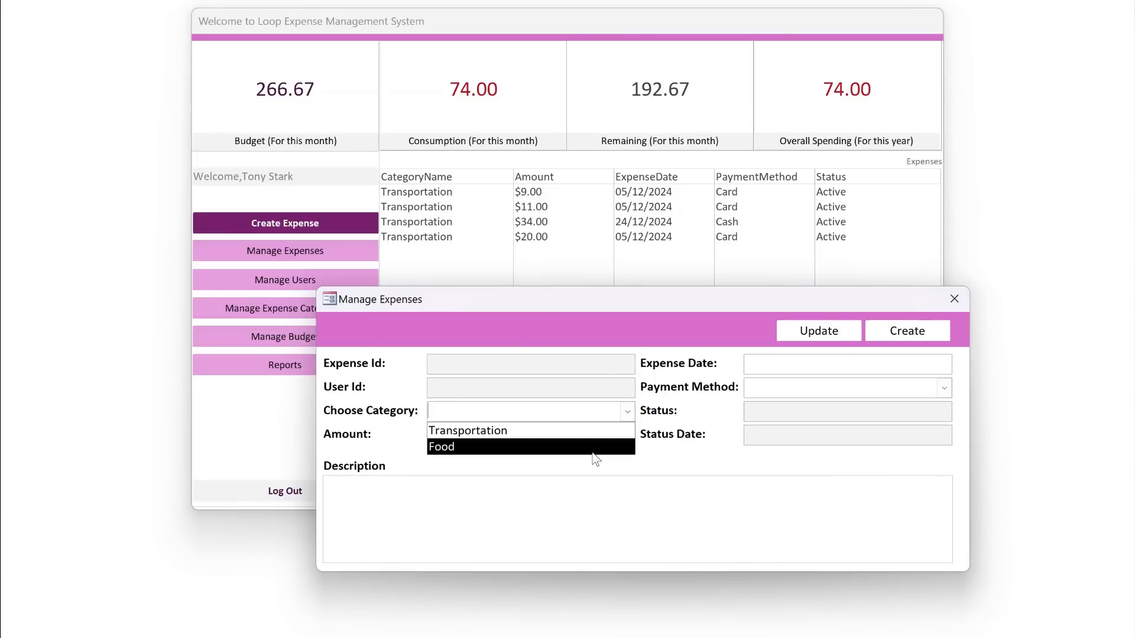
pyautogui.click(597, 447)
pyautogui.click(620, 436)
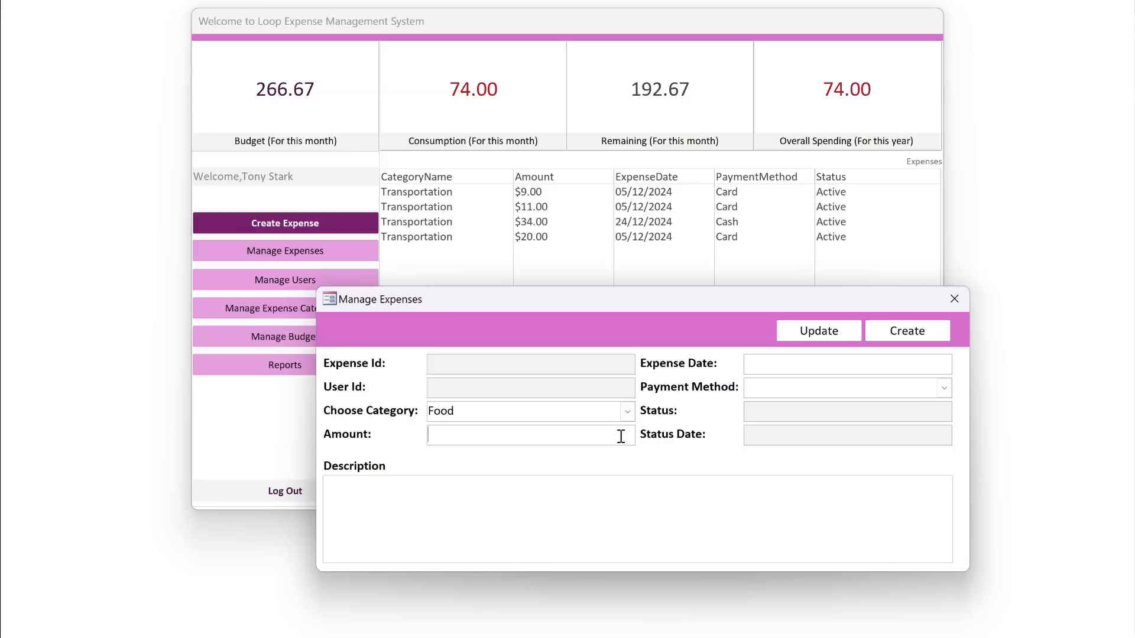
pyautogui.write('10')
pyautogui.press('Tab')
pyautogui.write('Lunch Expense')
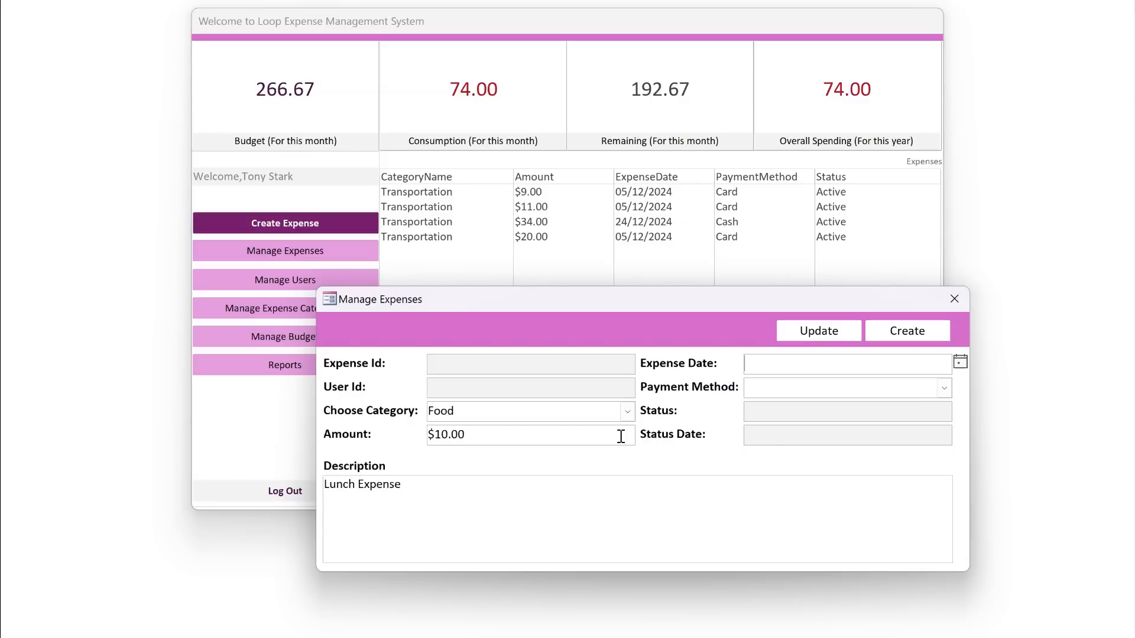
# - Set the expense date to 31/12/2024 and the payment method to Cash
pyautogui.click(959, 363)
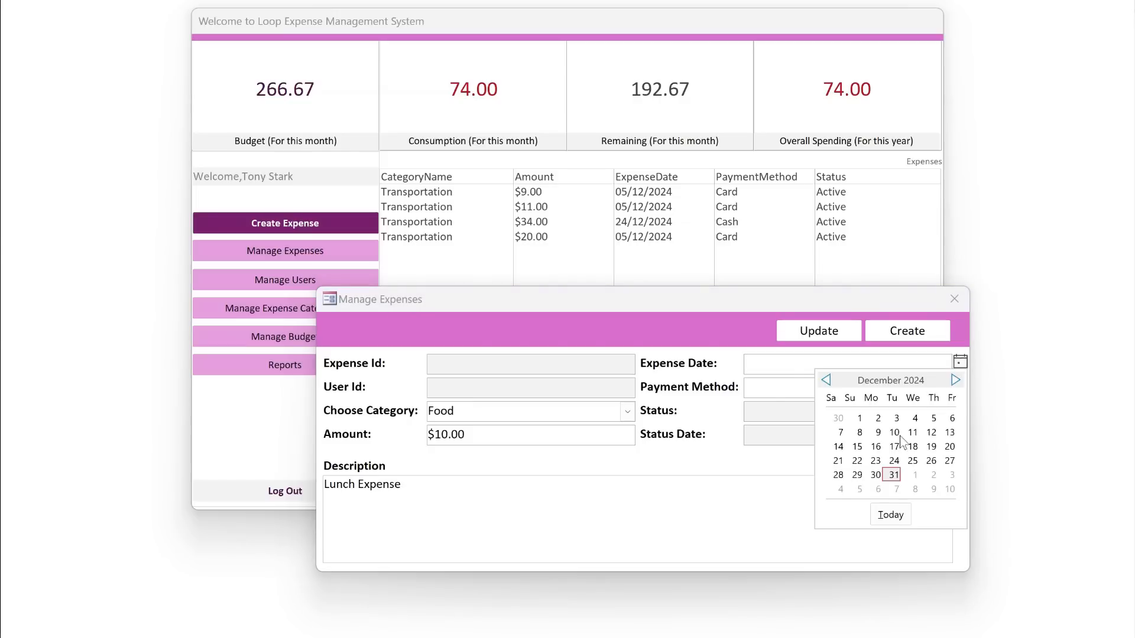
pyautogui.click(891, 476)
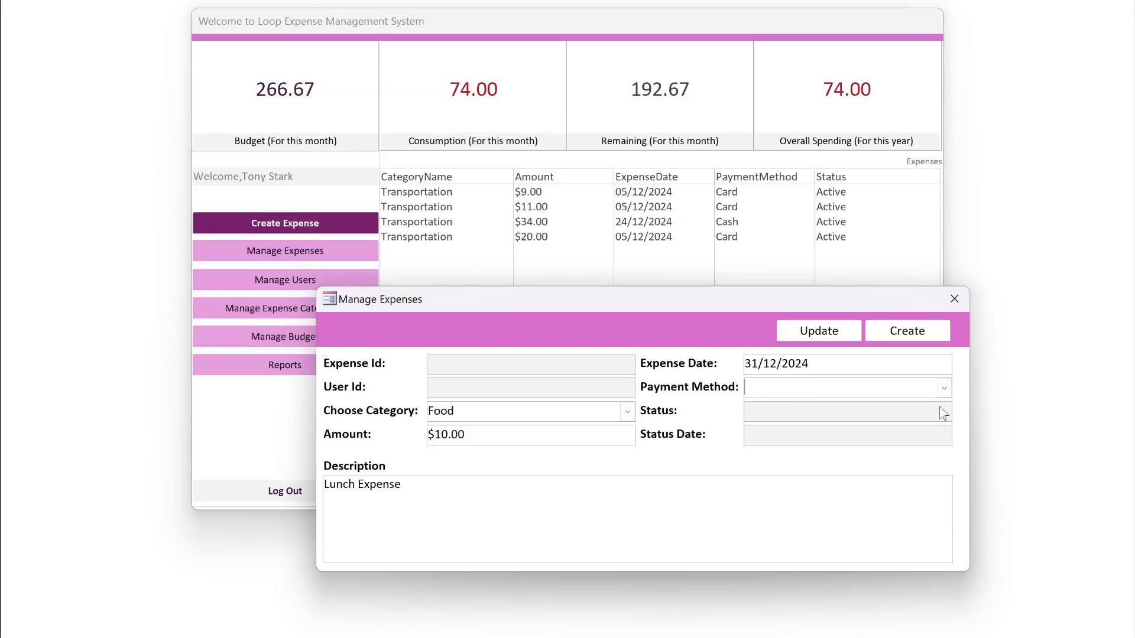
pyautogui.write('cash')
pyautogui.press('Tab')
# - Create the Food expense record and close the expense form
pyautogui.moveTo(790, 300); pyautogui.dragTo(720, 301)
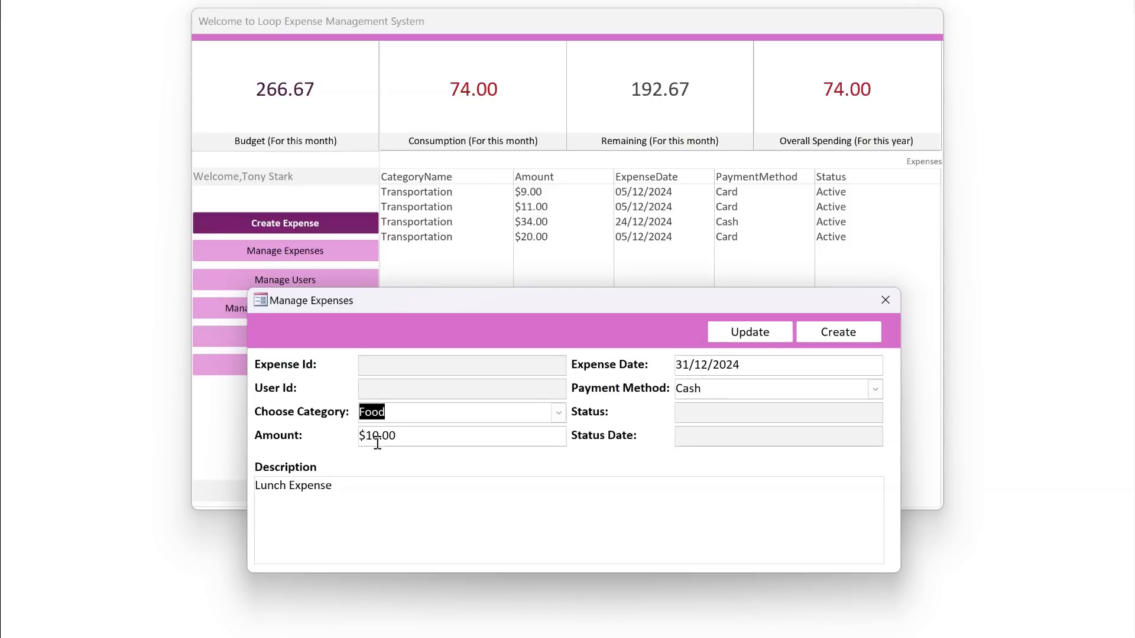
pyautogui.click(839, 345)
pyautogui.click(654, 367)
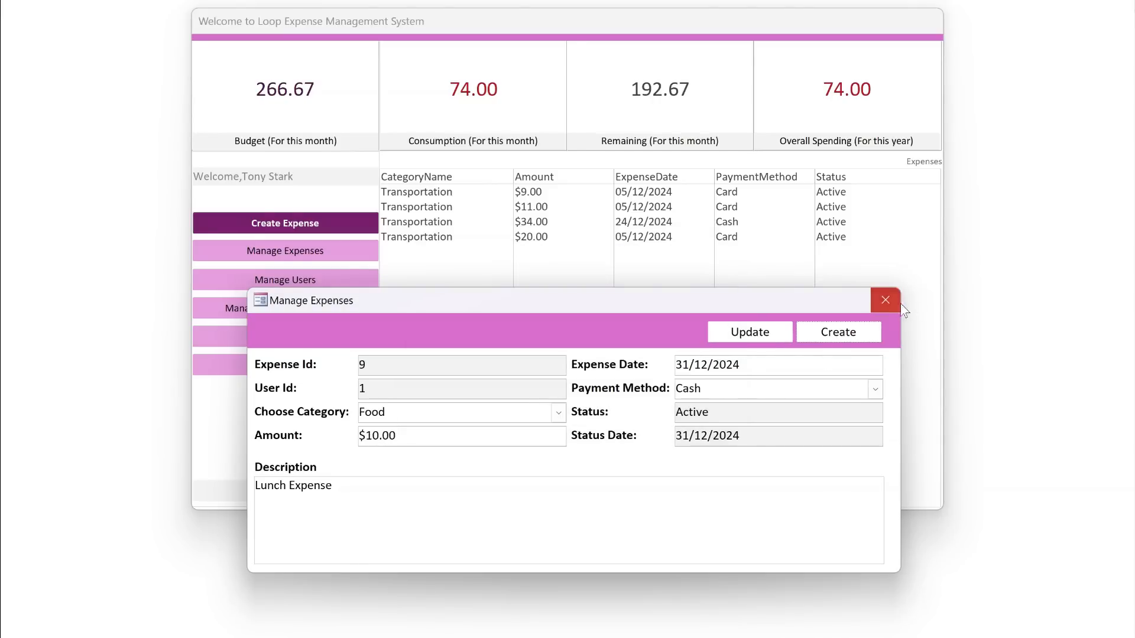
pyautogui.click(885, 301)
# - Check the consumption and overall spending figures in the summary
pyautogui.moveTo(445, 93); pyautogui.dragTo(492, 89)
pyautogui.moveTo(922, 99); pyautogui.dragTo(775, 74)
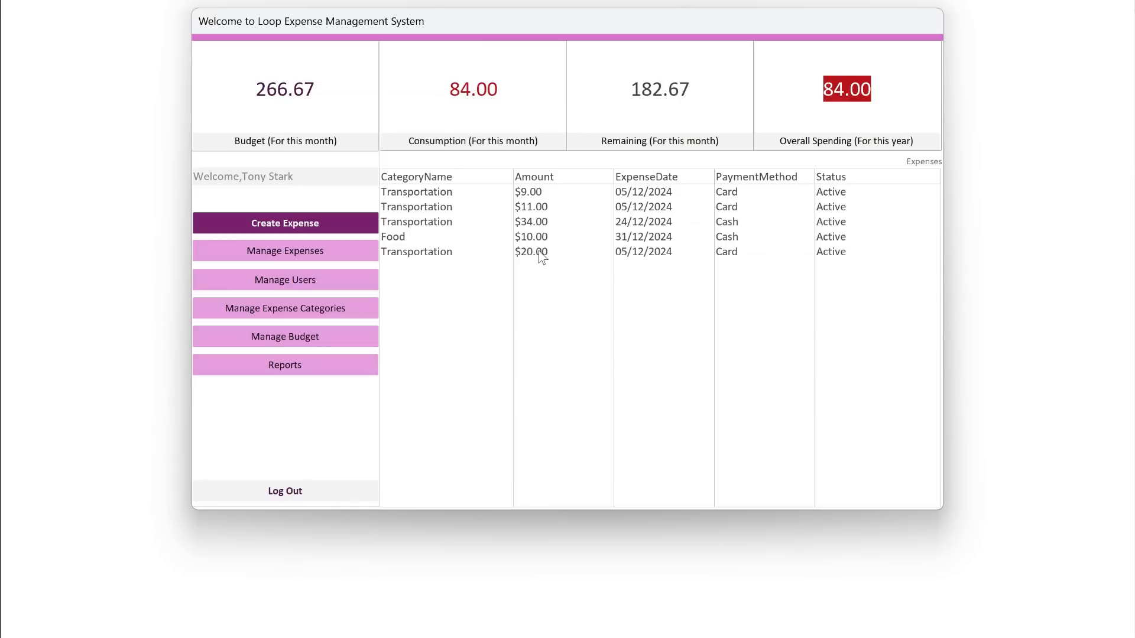
pyautogui.click(459, 102)
# - View the details of the $11.00, $34.00 and $10.00 expenses from the list, closing each record
pyautogui.click(459, 205)
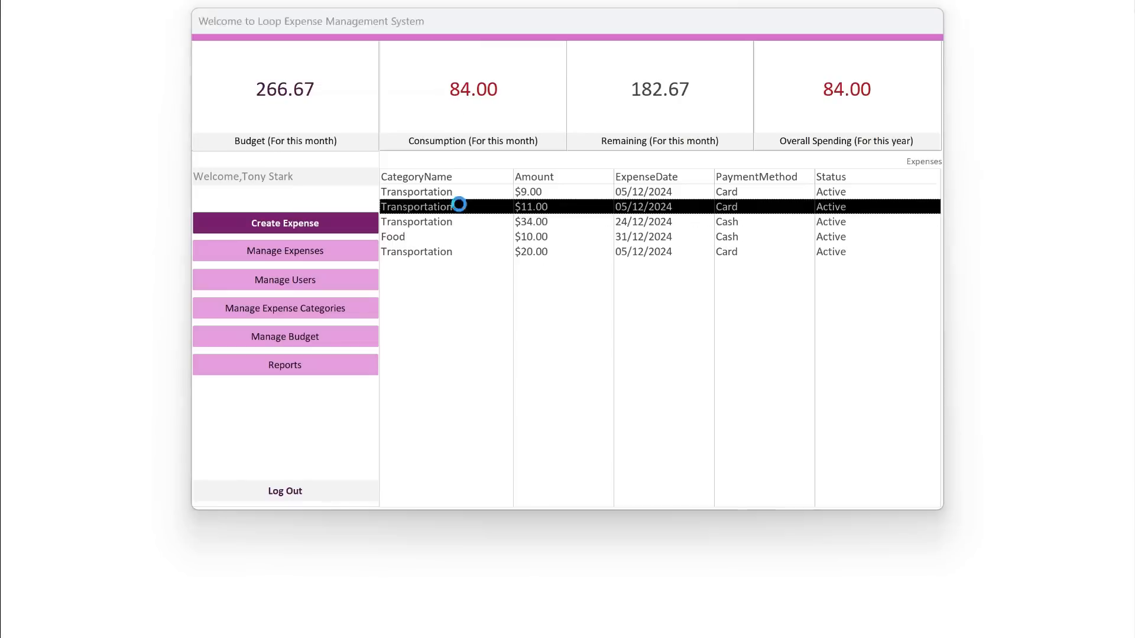
pyautogui.click(528, 281)
pyautogui.click(480, 239)
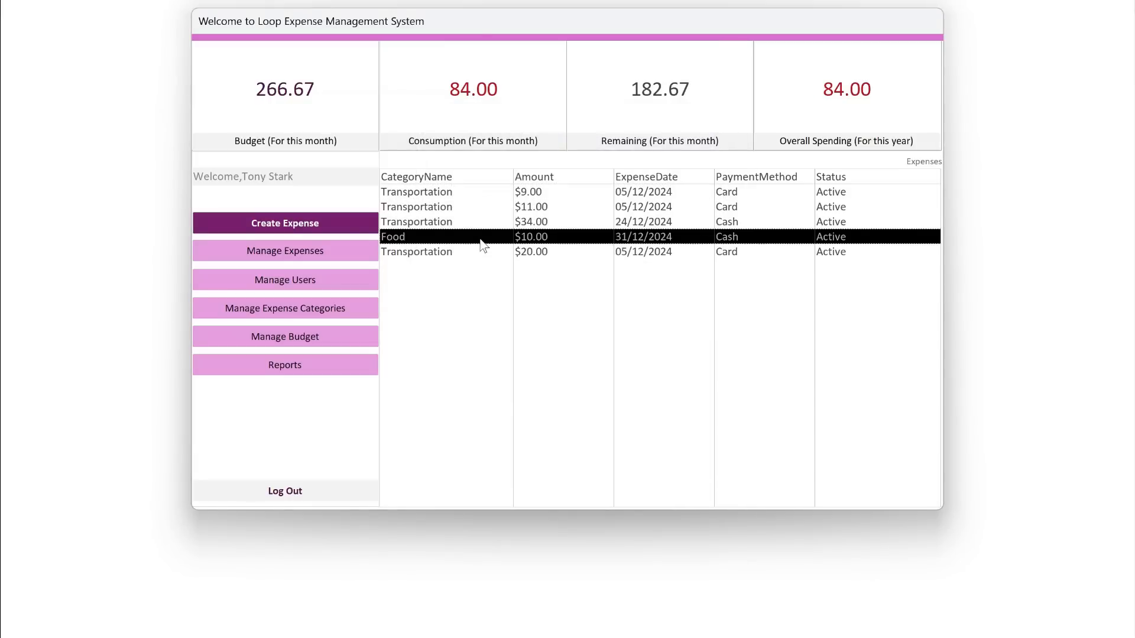
pyautogui.click(461, 222)
pyautogui.click(879, 94)
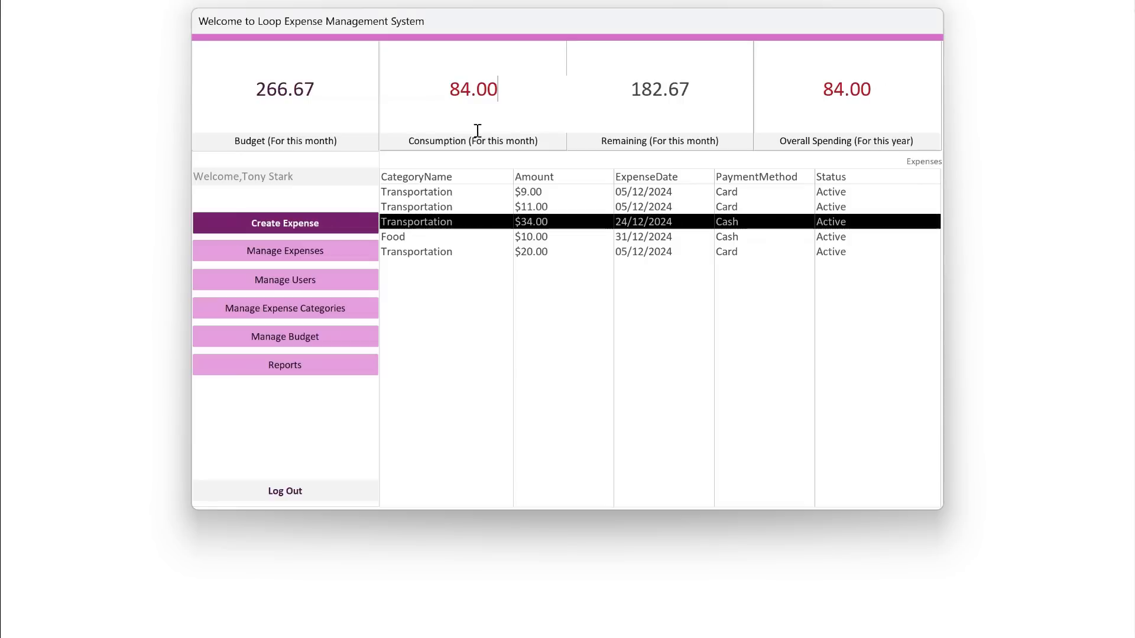
pyautogui.click(466, 205)
pyautogui.click(880, 94)
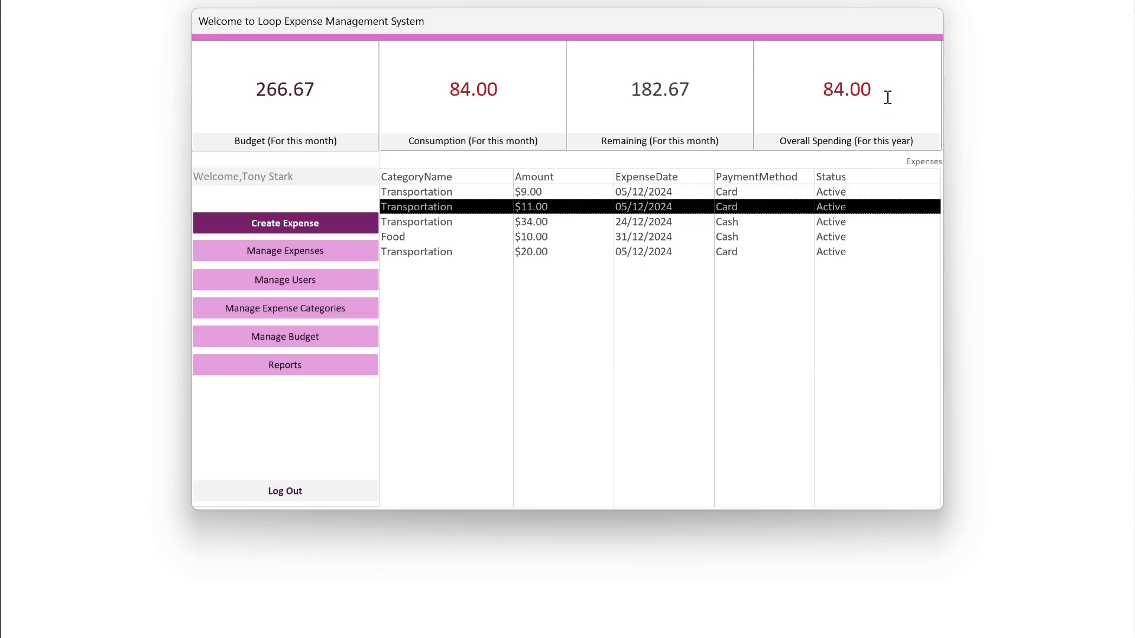
pyautogui.doubleClick(520, 239)
pyautogui.click(881, 93)
# - Check each of the four summary figures for budget, consumption, remaining amount and overall spending
pyautogui.moveTo(487, 88); pyautogui.dragTo(510, 90)
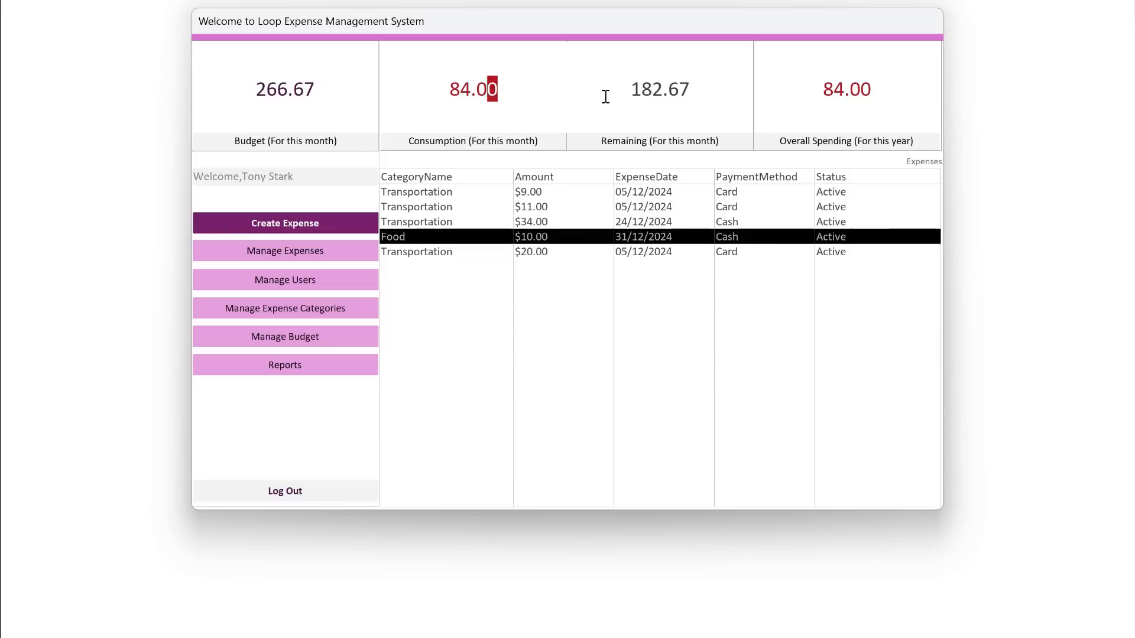
pyautogui.moveTo(677, 79); pyautogui.dragTo(701, 86)
pyautogui.click(833, 115)
pyautogui.click(666, 121)
pyautogui.click(468, 119)
pyautogui.click(327, 120)
# - View a blank expense form and the $11.00, $10.00, $9.00 and $20.00 expense records, closing each one
pyautogui.click(316, 217)
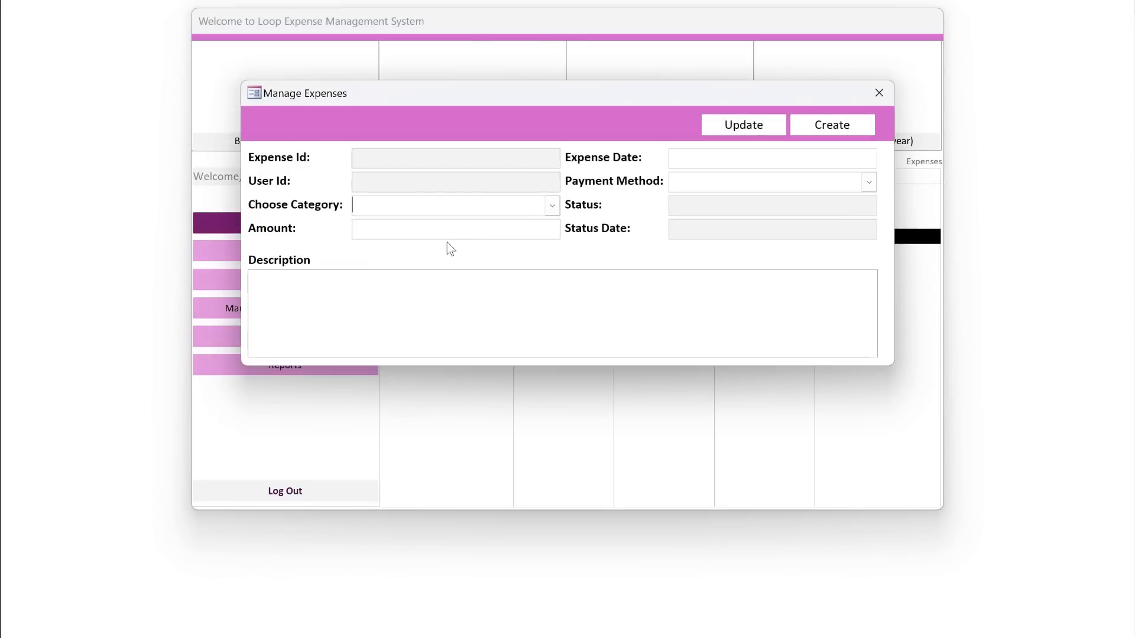
pyautogui.click(879, 94)
pyautogui.click(541, 208)
pyautogui.doubleClick(541, 208)
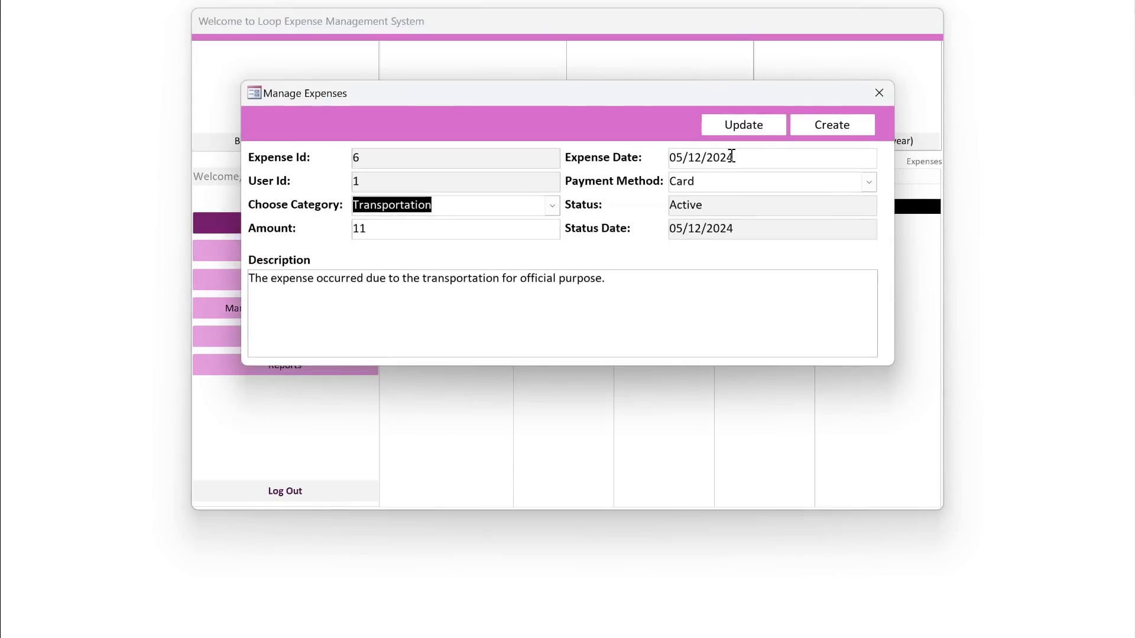
pyautogui.click(879, 94)
pyautogui.doubleClick(614, 237)
pyautogui.click(877, 92)
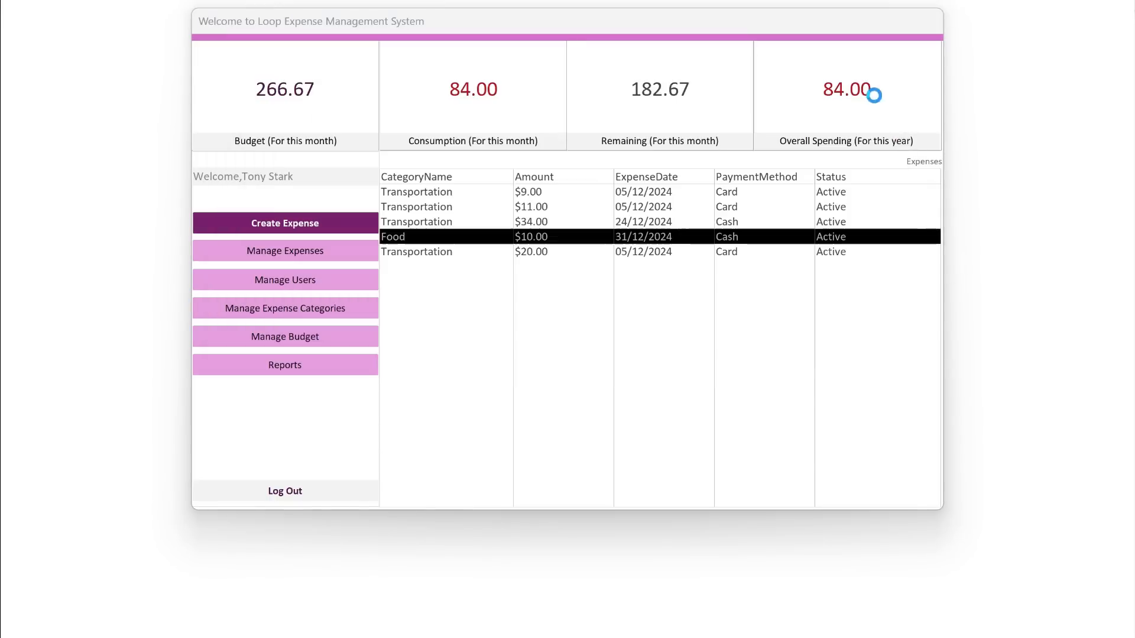
pyautogui.click(524, 191)
pyautogui.doubleClick(524, 191)
pyautogui.click(879, 93)
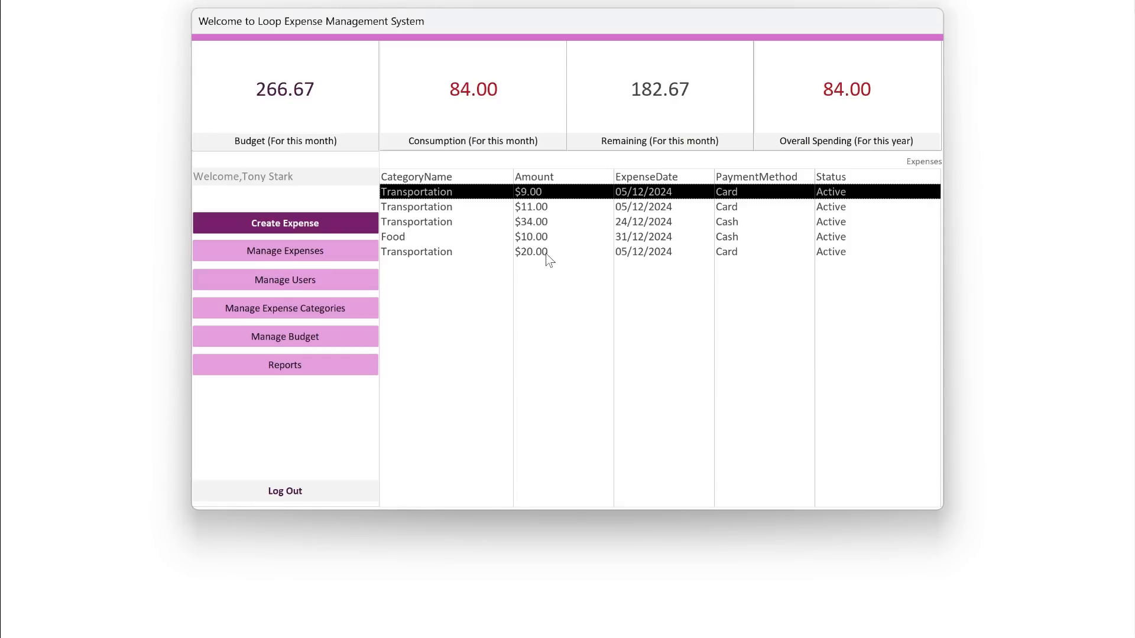
pyautogui.doubleClick(545, 252)
pyautogui.click(877, 93)
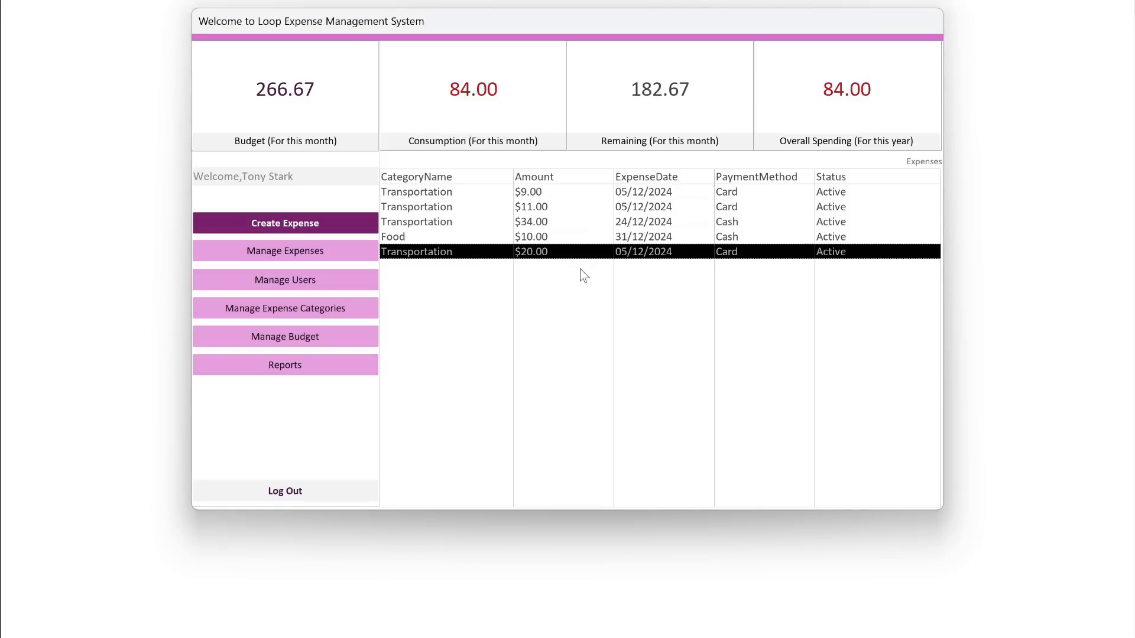
# - Open a blank budget form from the budget list and examine the users offered under Choose User
pyautogui.click(352, 337)
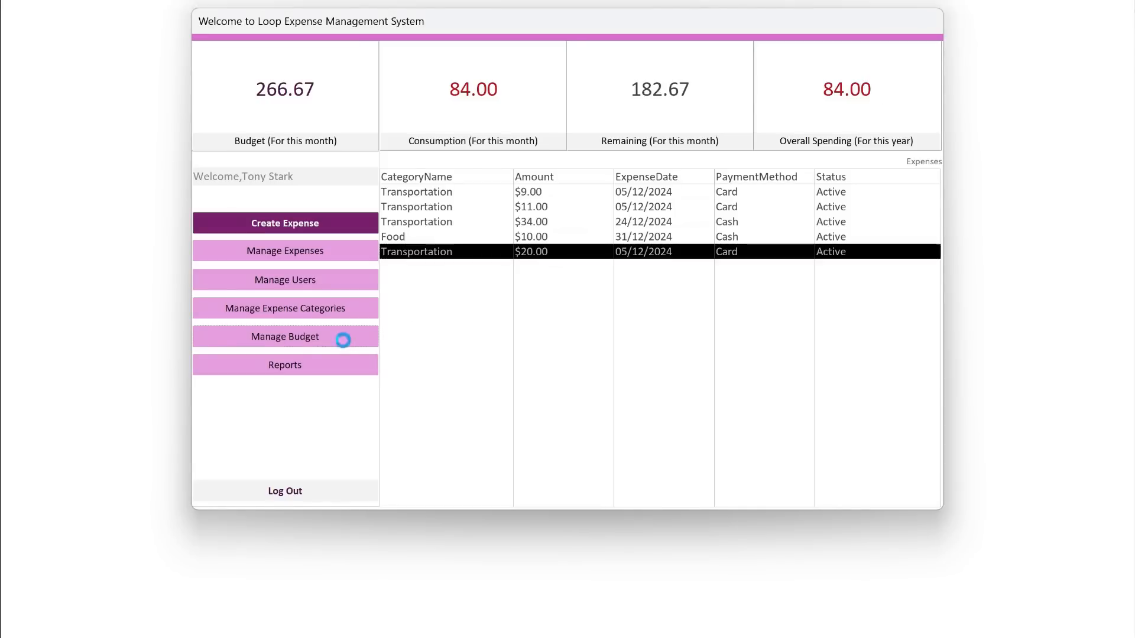
pyautogui.click(286, 223)
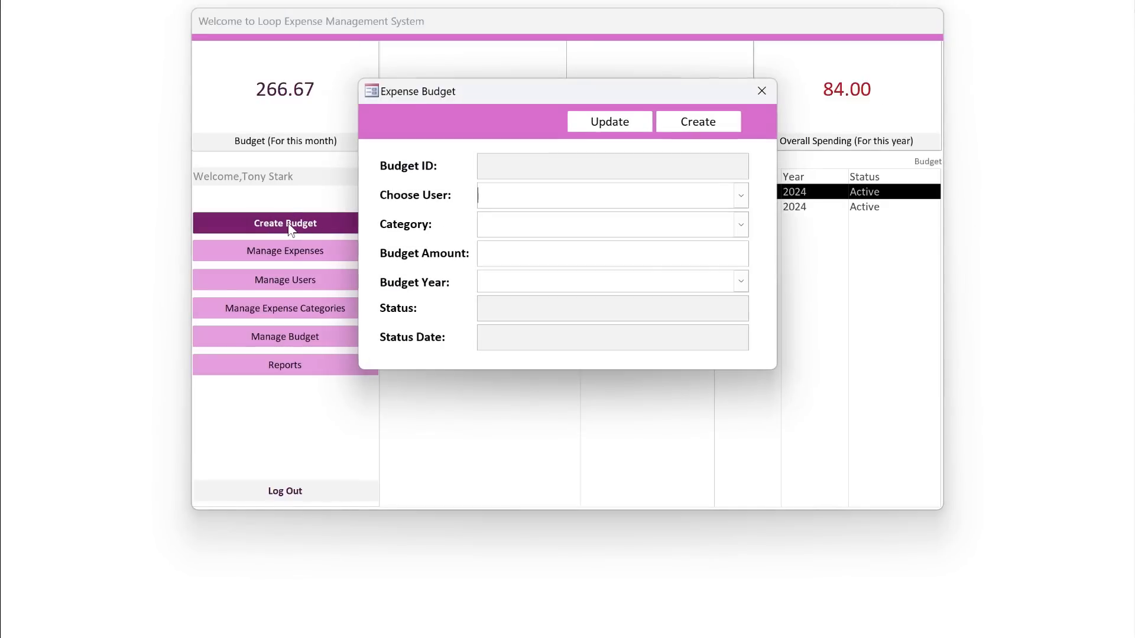
pyautogui.moveTo(576, 100); pyautogui.dragTo(604, 251)
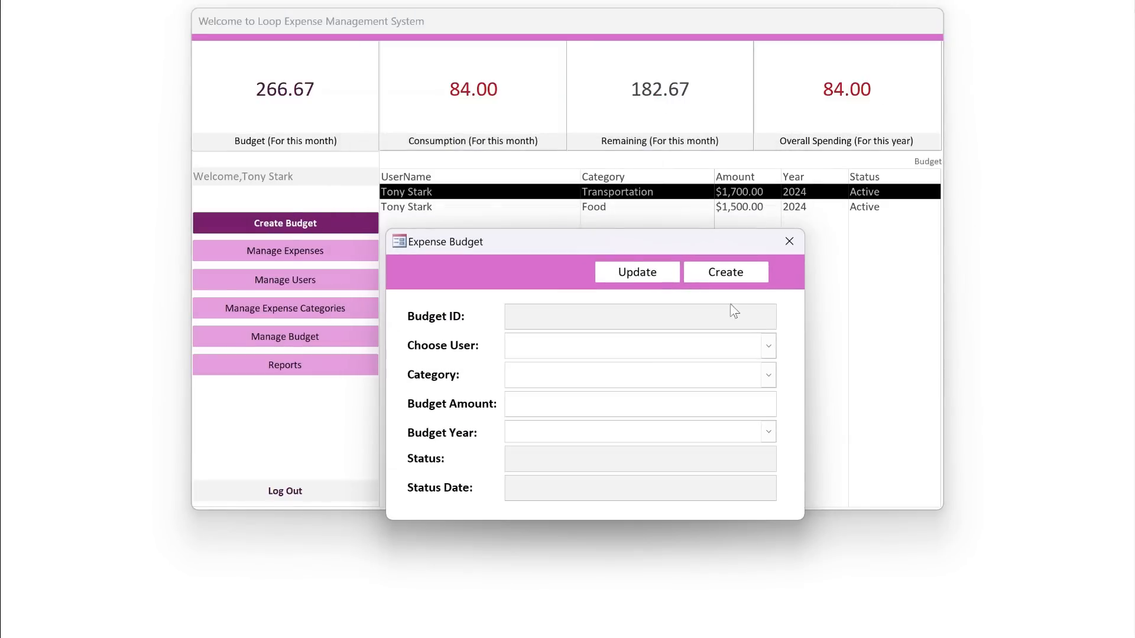
pyautogui.click(767, 347)
pyautogui.click(789, 350)
pyautogui.click(769, 347)
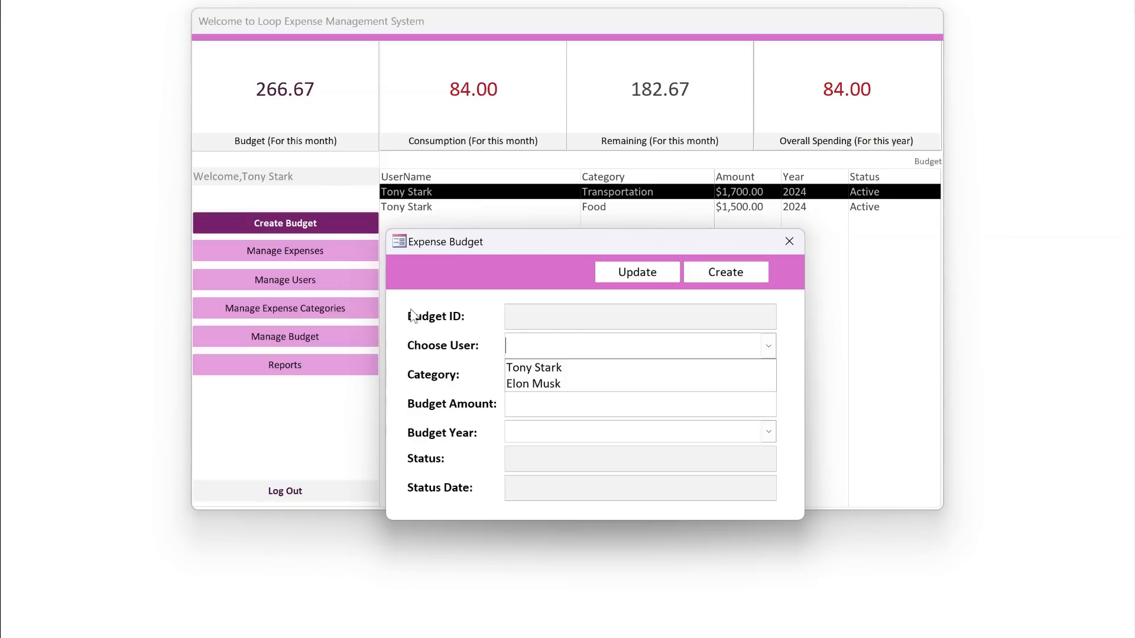
pyautogui.click(474, 286)
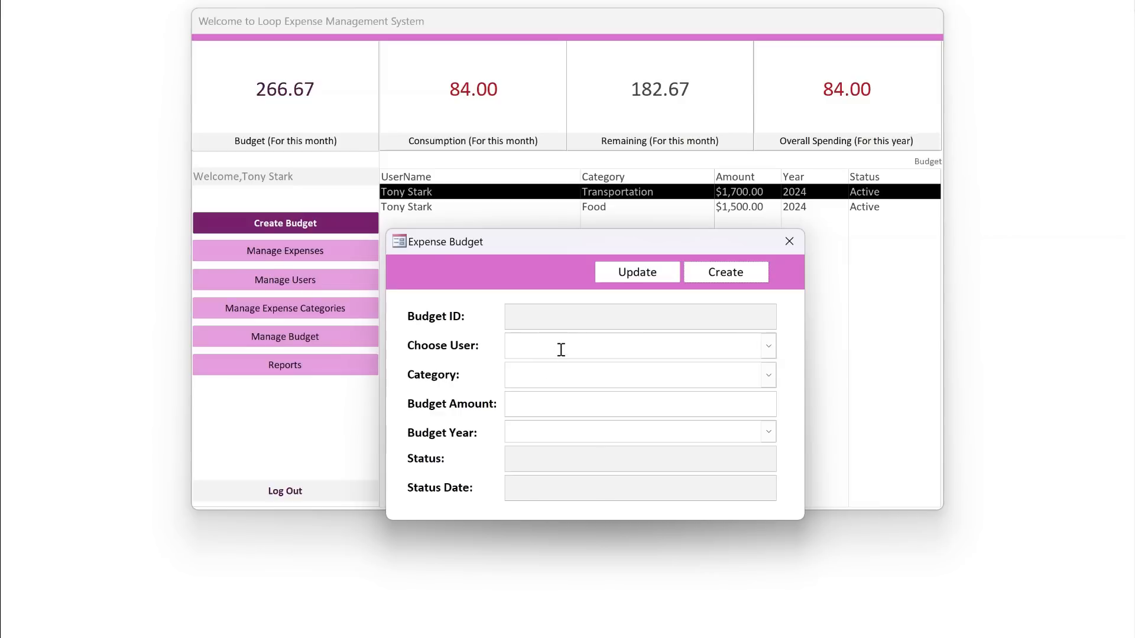
# - Put the budget form in design view, close the Main form, and create BudgetF's On Load event procedure in code
pyautogui.rightClick(540, 275)
pyautogui.click(575, 325)
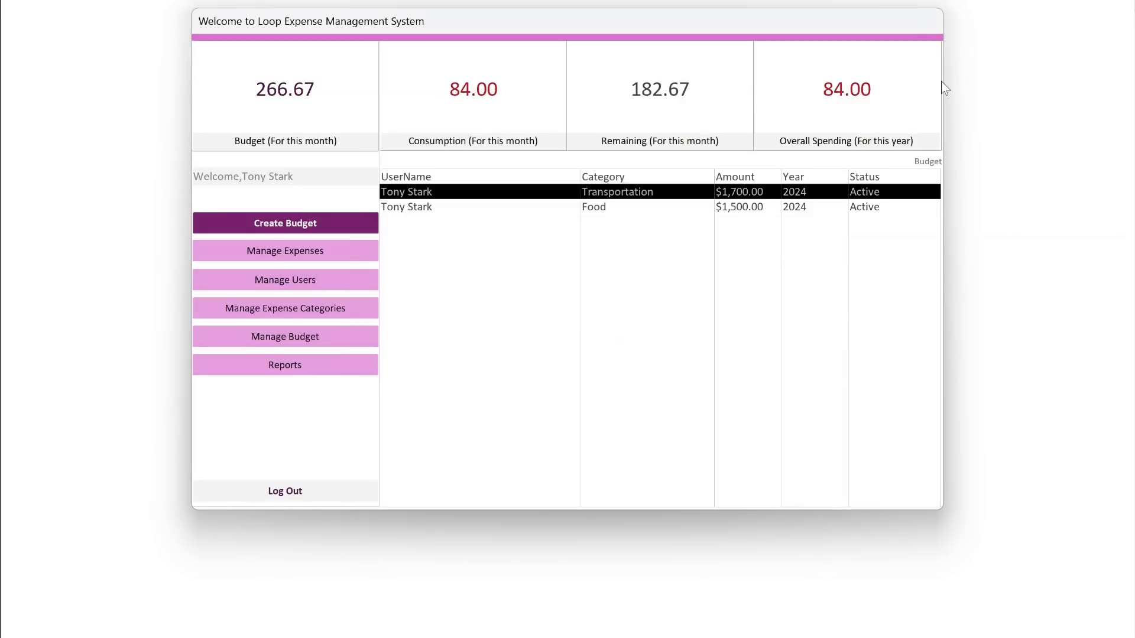
pyautogui.rightClick(916, 29)
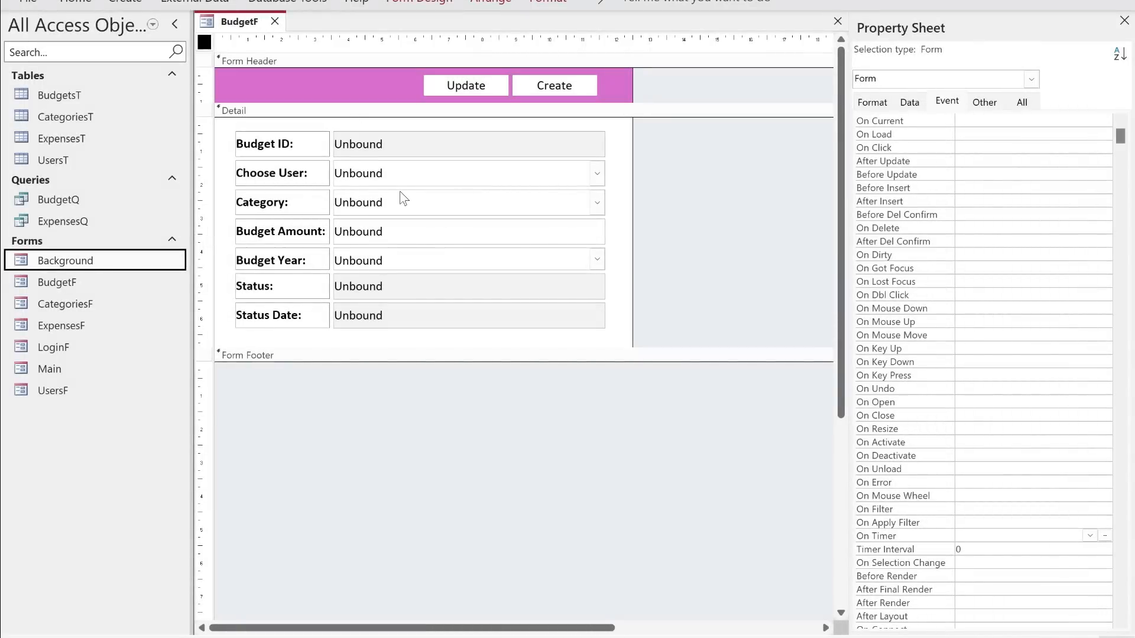
pyautogui.click(965, 133)
pyautogui.click(1105, 134)
pyautogui.doubleClick(504, 158)
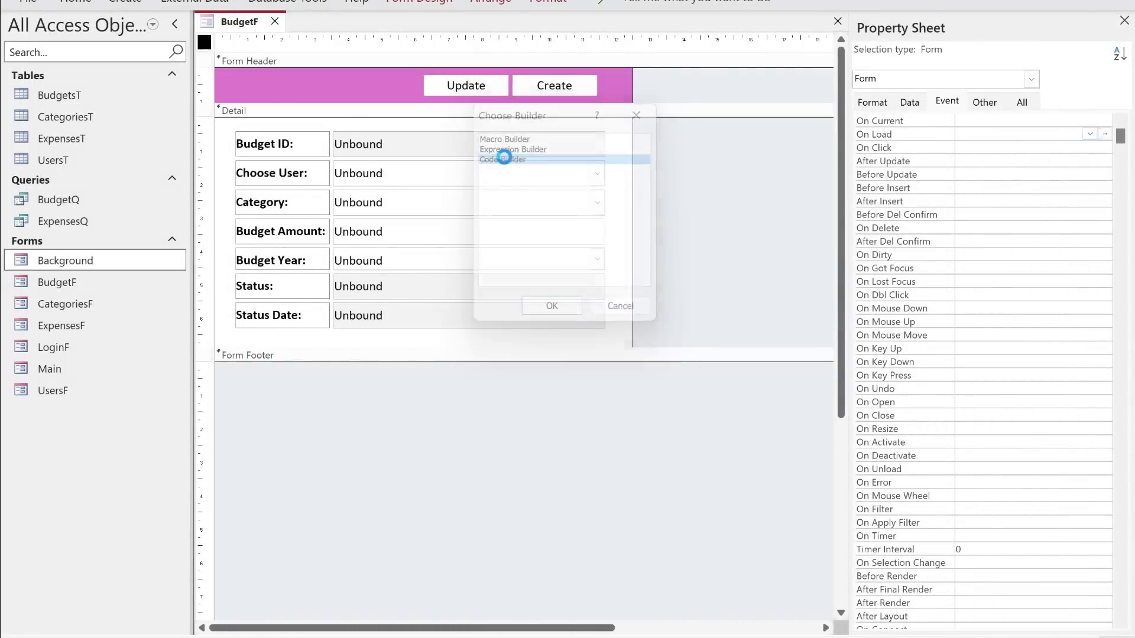
pyautogui.press('Return')
pyautogui.press('Return')
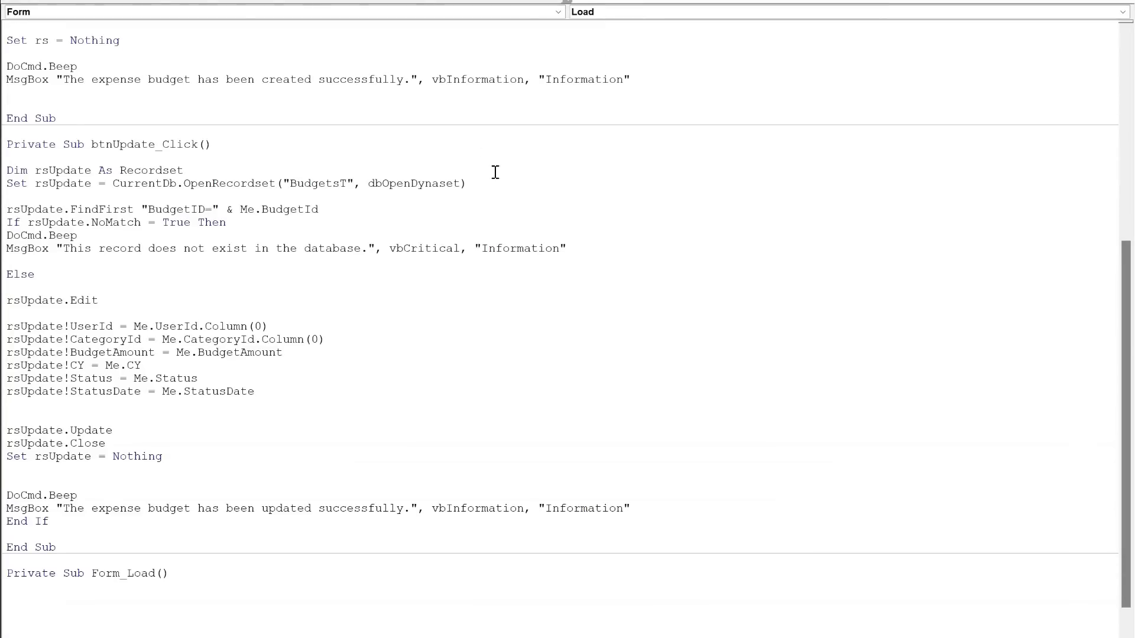
# - In BudgetF's Form_Load procedure, add the line Me.UserId.Value = TempVars("Userid")
pyautogui.scroll(-1, 502, 207)
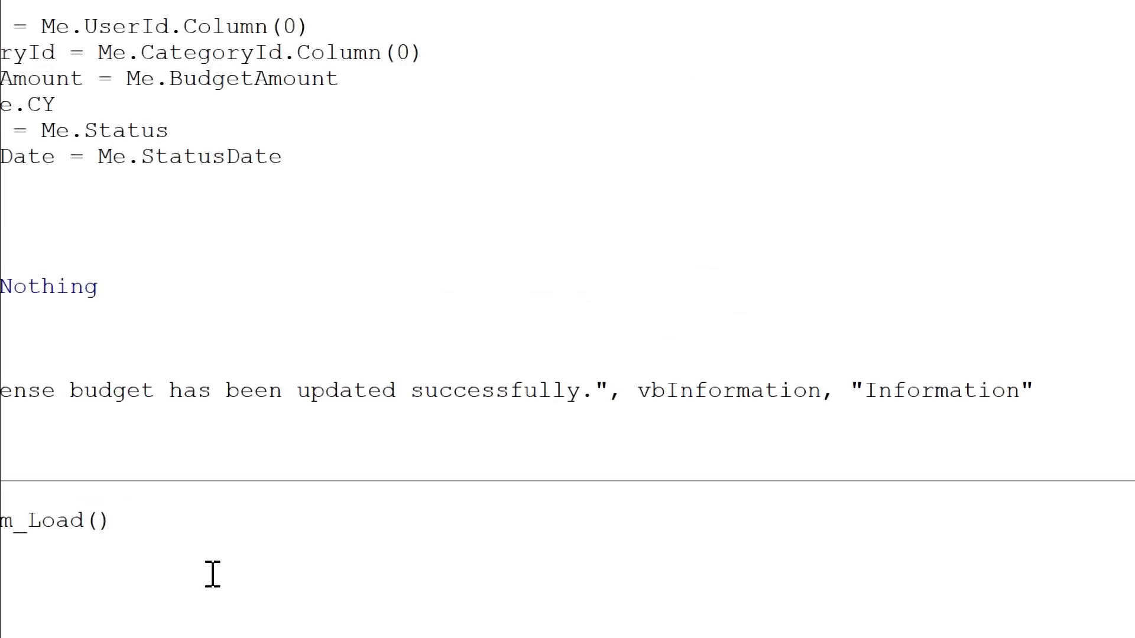
pyautogui.write('me.')
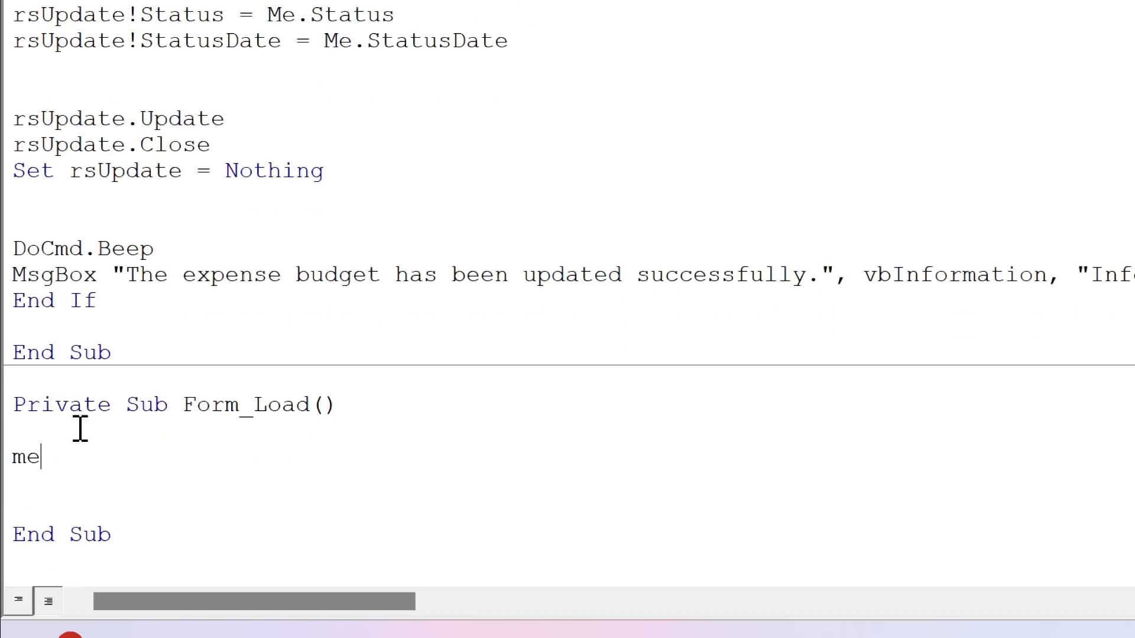
pyautogui.write('r')
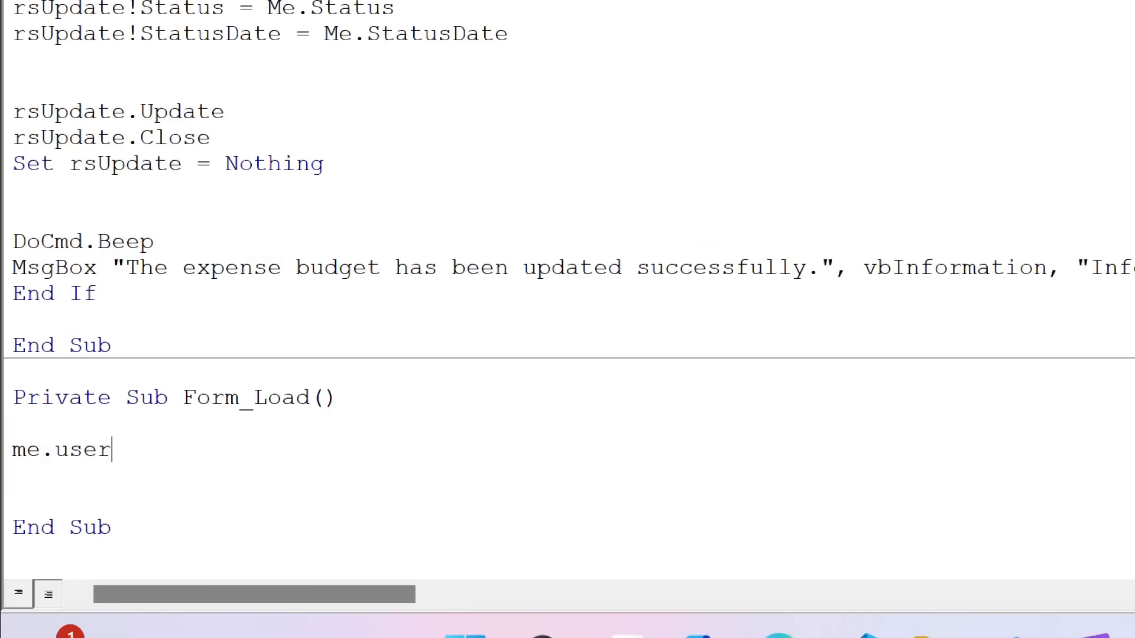
pyautogui.write('id.value')
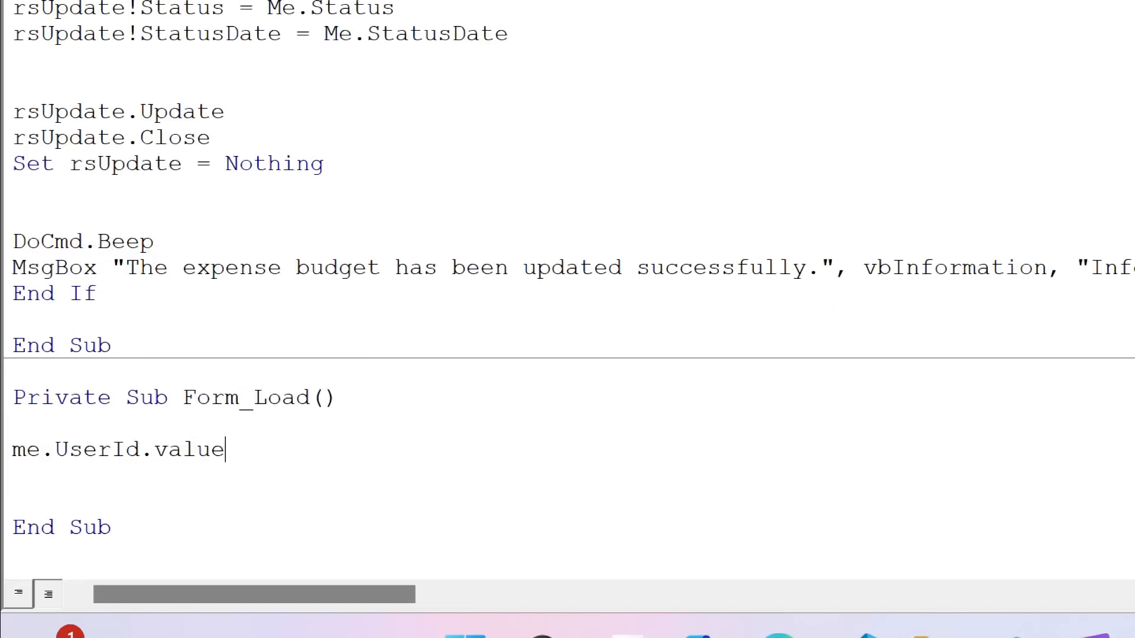
pyautogui.write(' = tempvars()')
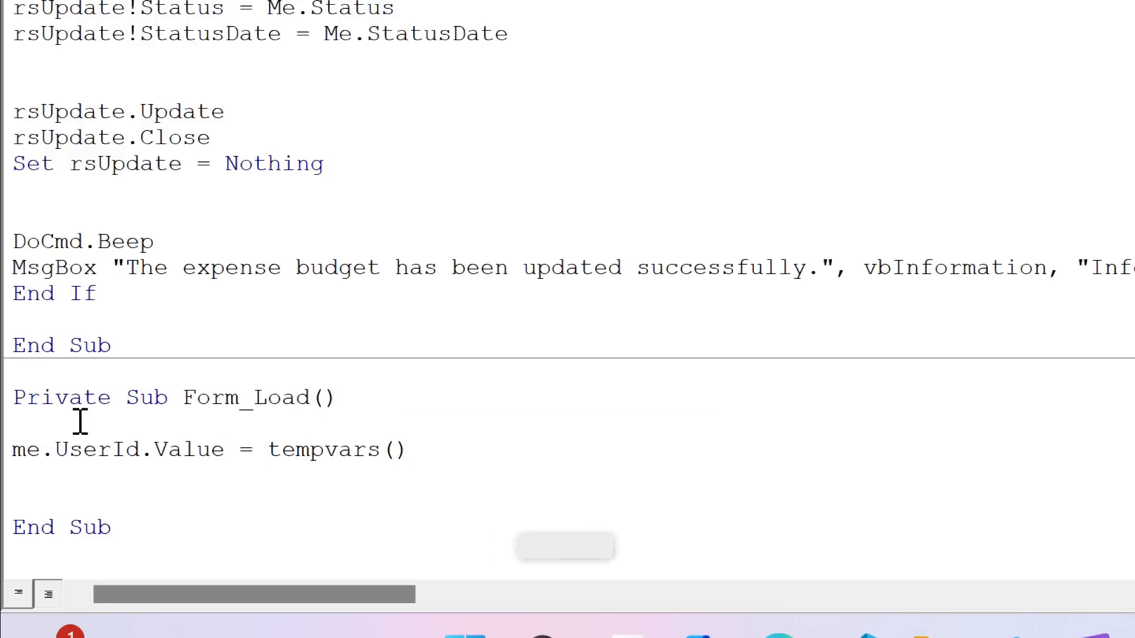
pyautogui.press('Left')
pyautogui.write('""')
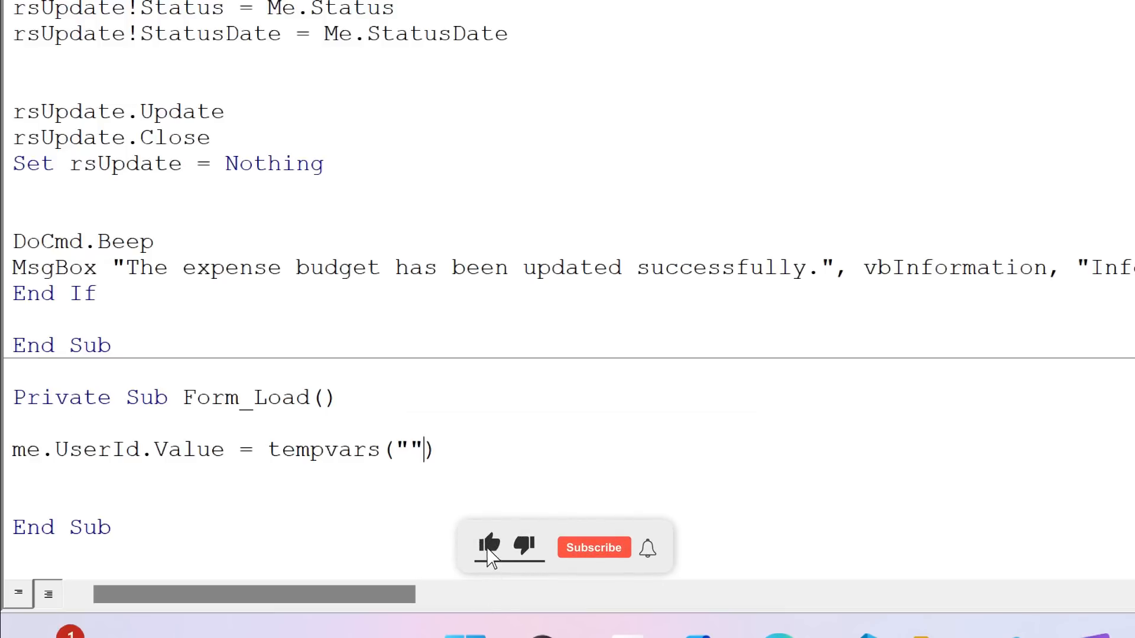
pyautogui.press('Left')
pyautogui.write('Userid')
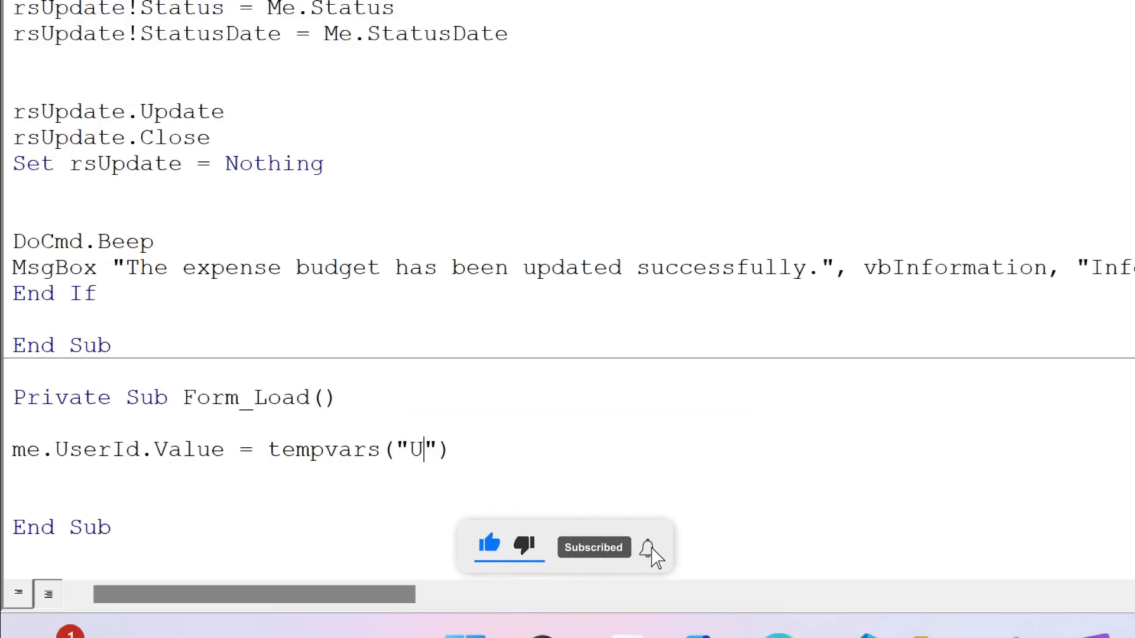
pyautogui.press('Down')
pyautogui.press('Down')
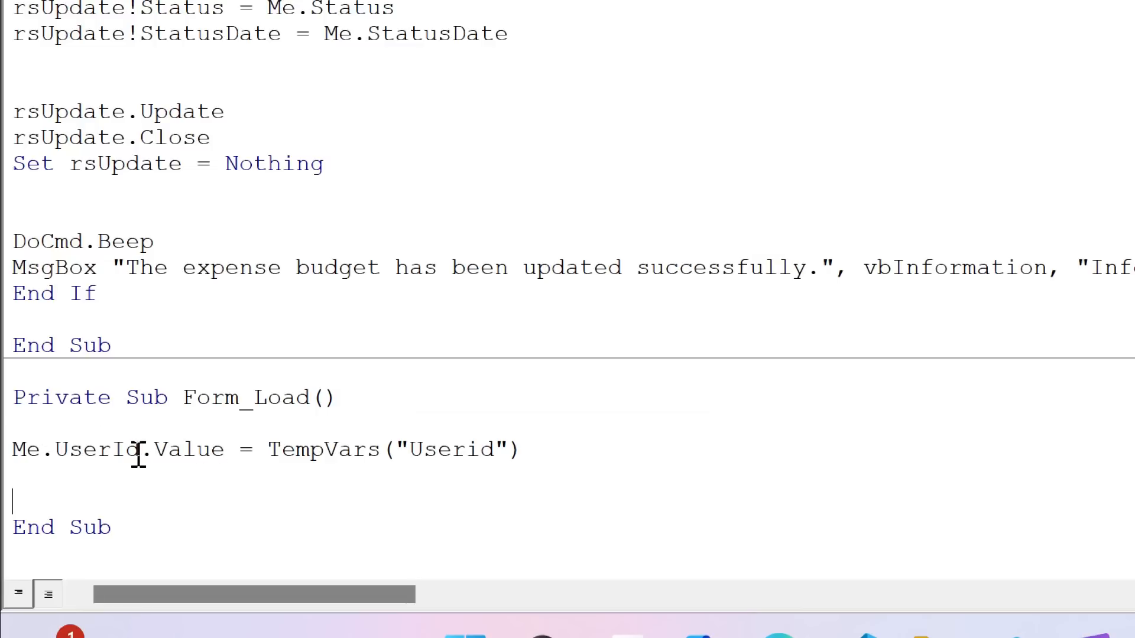
pyautogui.moveTo(522, 451); pyautogui.dragTo(248, 456)
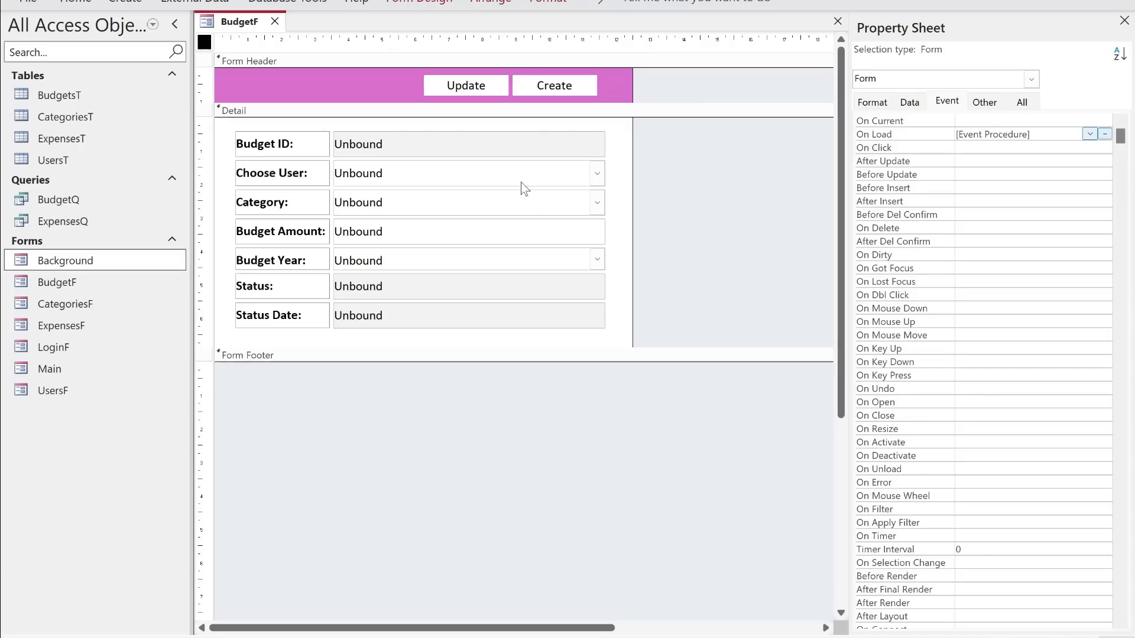
# - Set the Choose User combo box's Enabled property to No and Locked to Yes, and close BudgetF
pyautogui.click(520, 179)
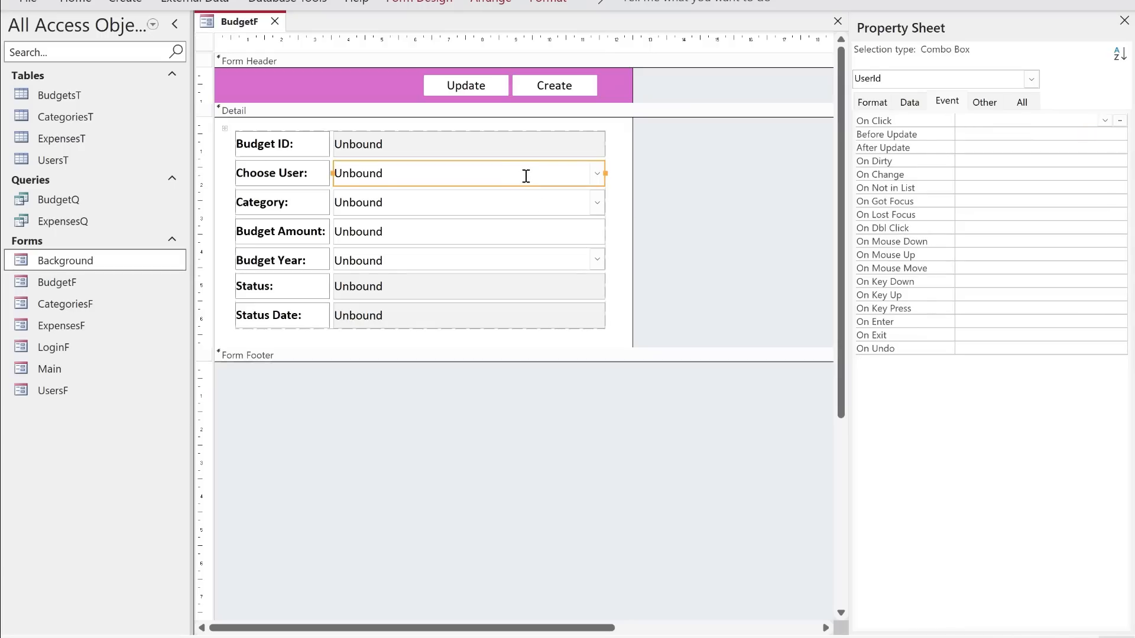
pyautogui.click(904, 104)
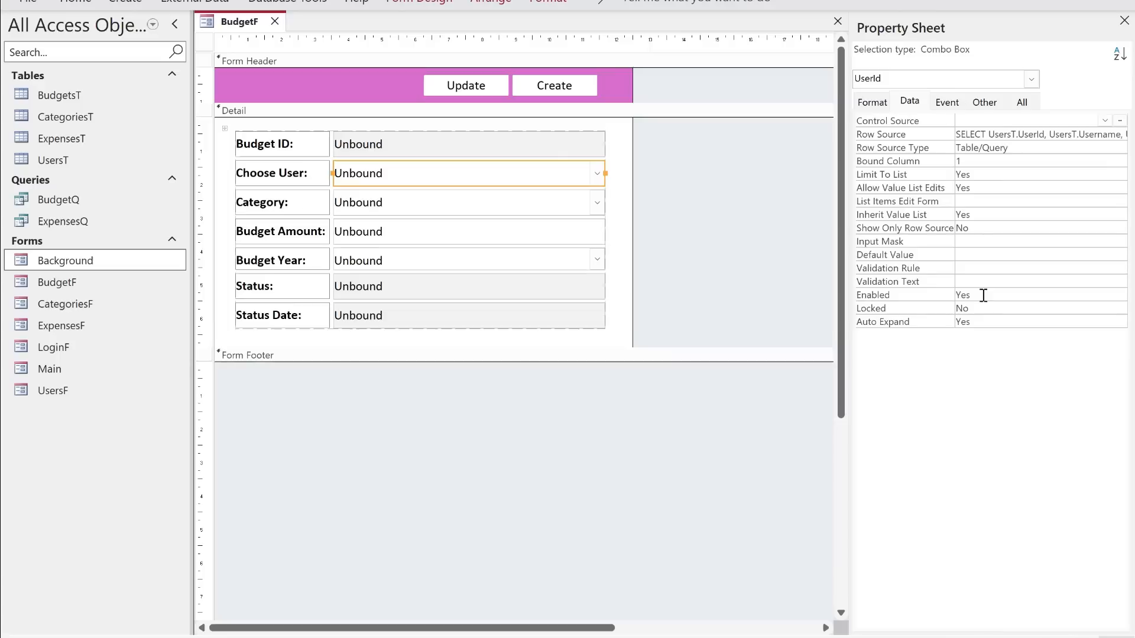
pyautogui.doubleClick(990, 295)
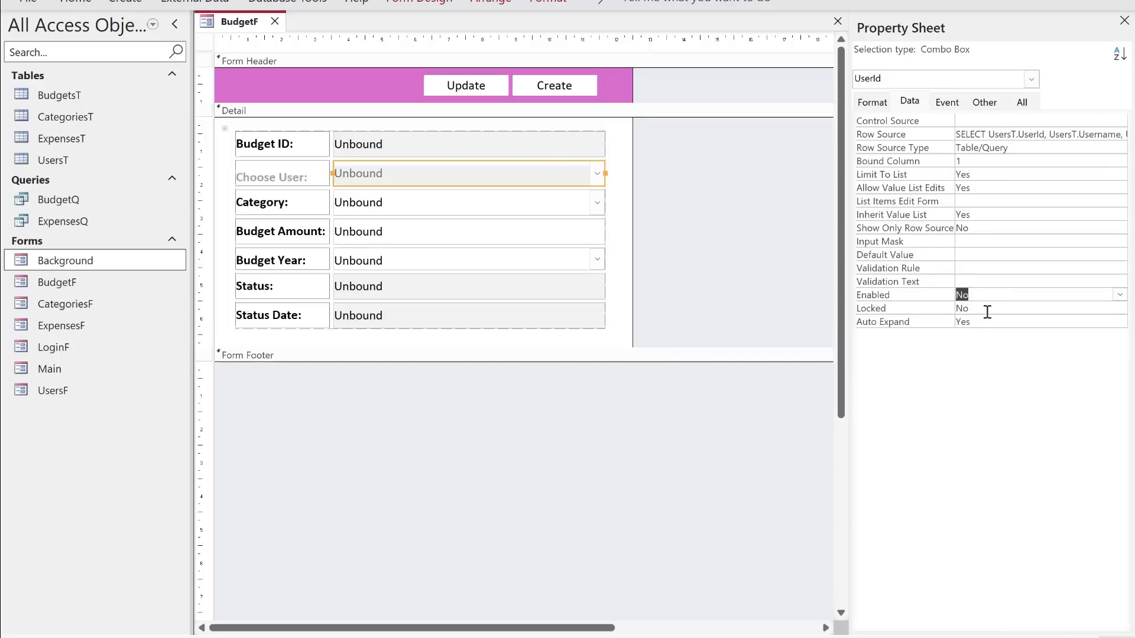
pyautogui.doubleClick(987, 308)
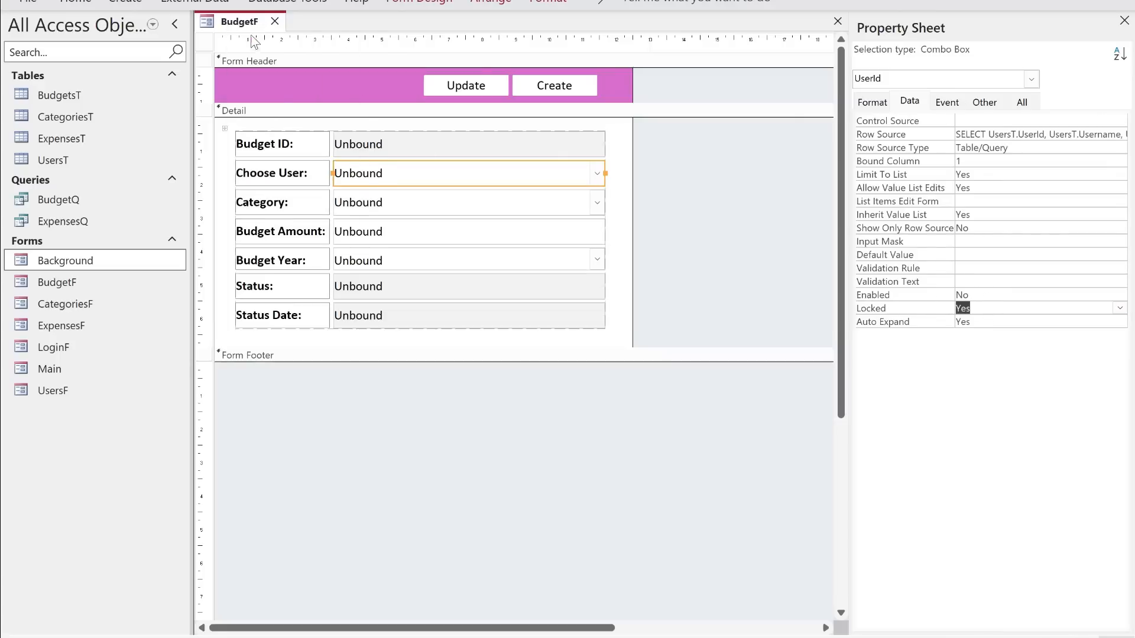
pyautogui.rightClick(232, 27)
pyautogui.click(275, 22)
pyautogui.click(275, 22)
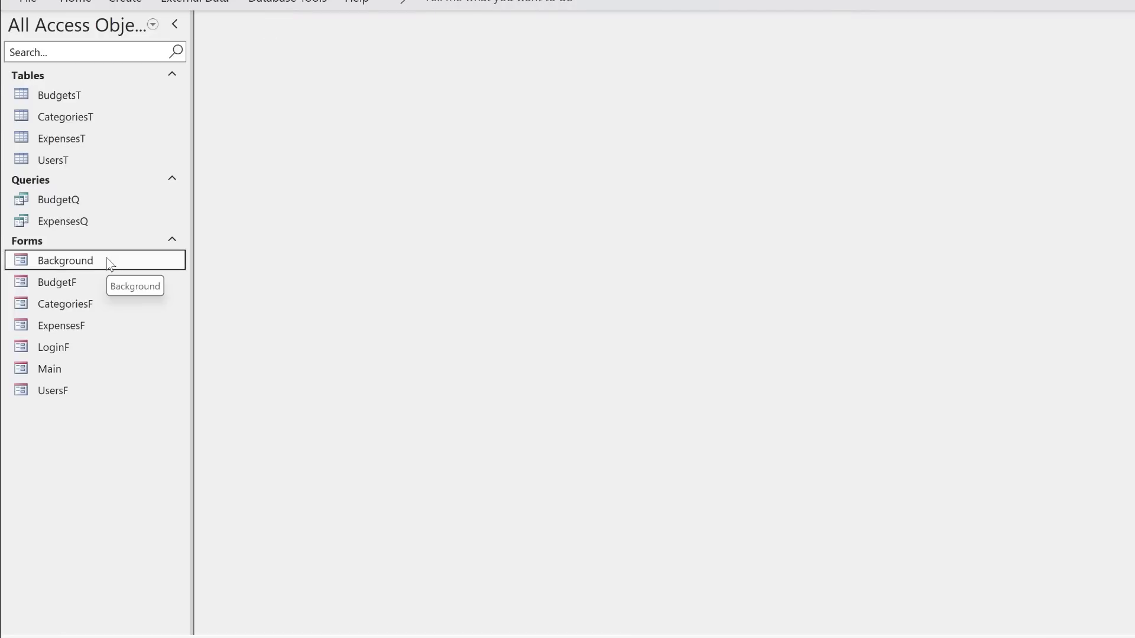
# - Open the Main form in design view and create an On Click code procedure for the Log Out button
pyautogui.rightClick(65, 374)
pyautogui.click(137, 149)
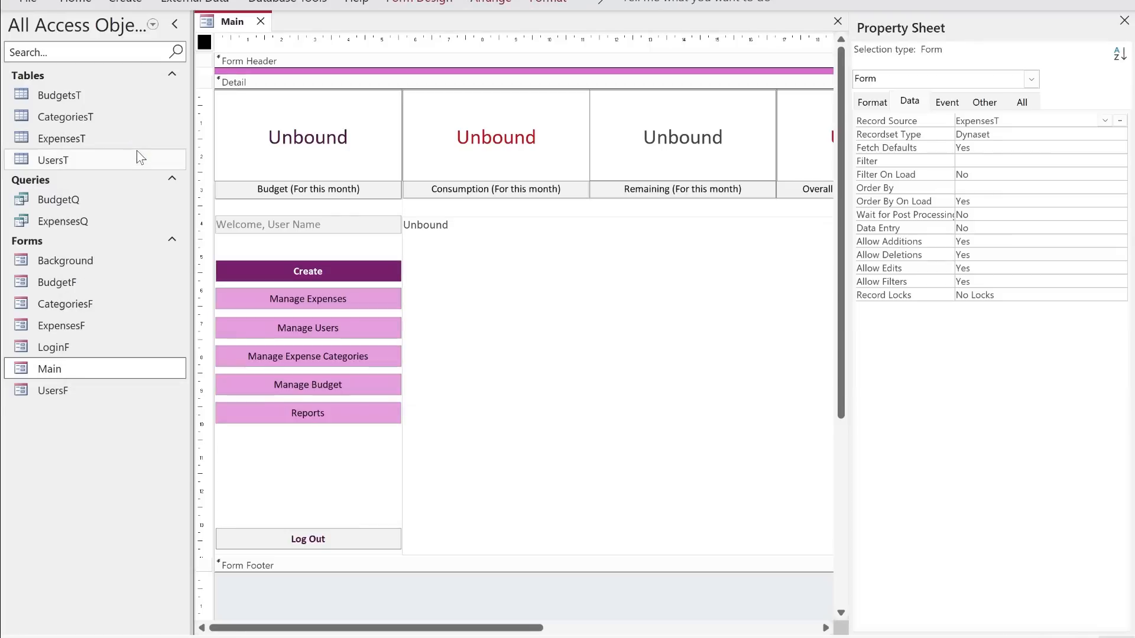
pyautogui.click(318, 536)
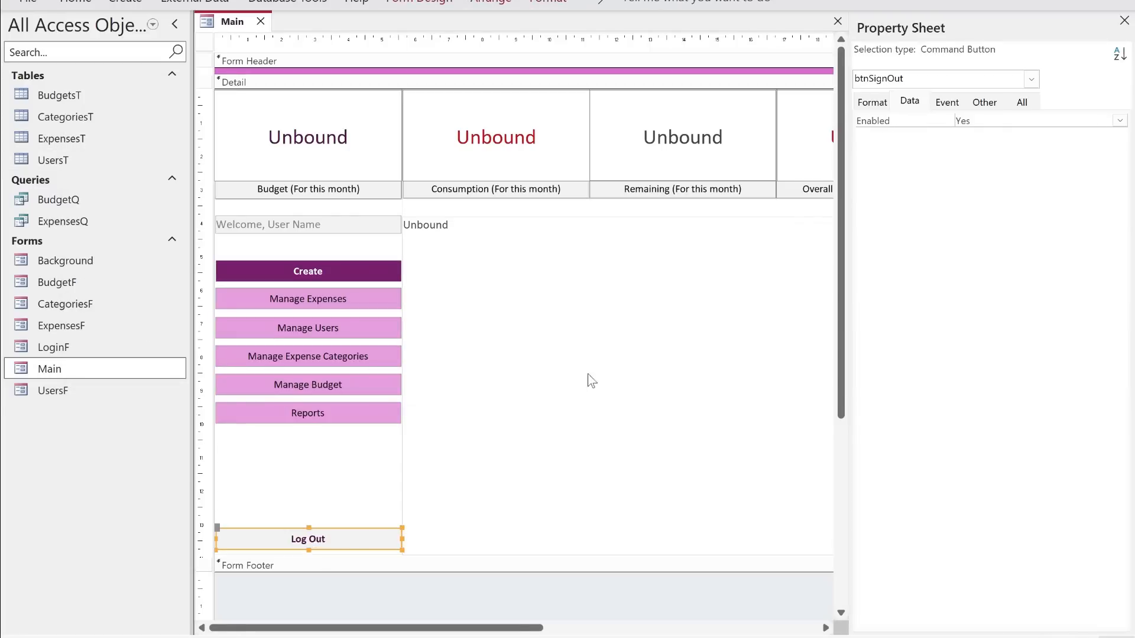
pyautogui.click(946, 102)
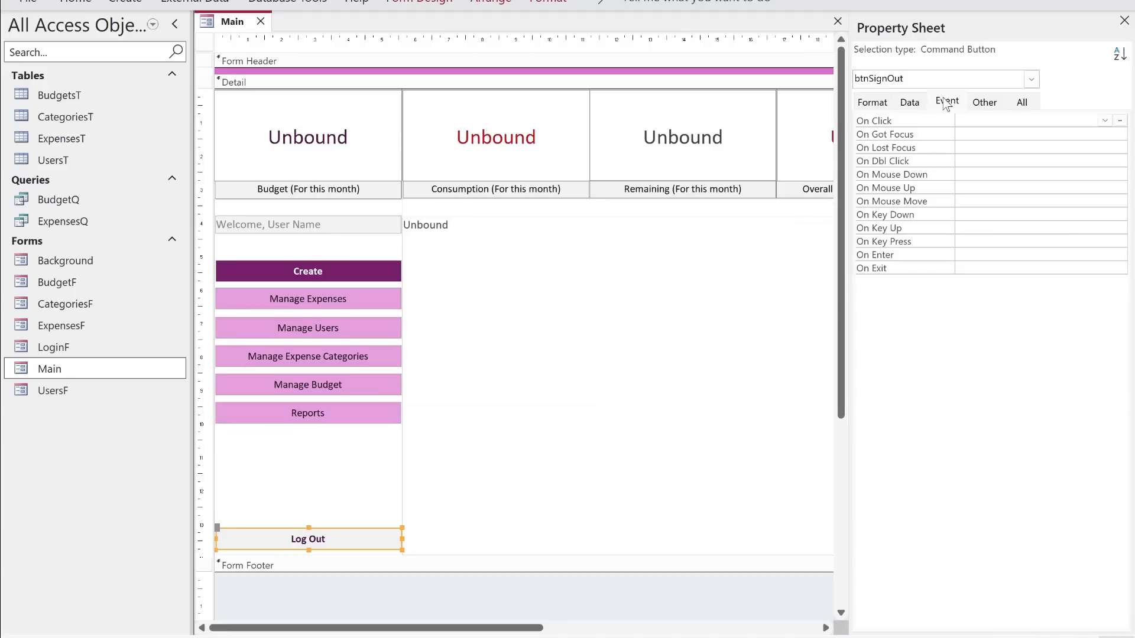
pyautogui.click(1119, 120)
pyautogui.doubleClick(508, 158)
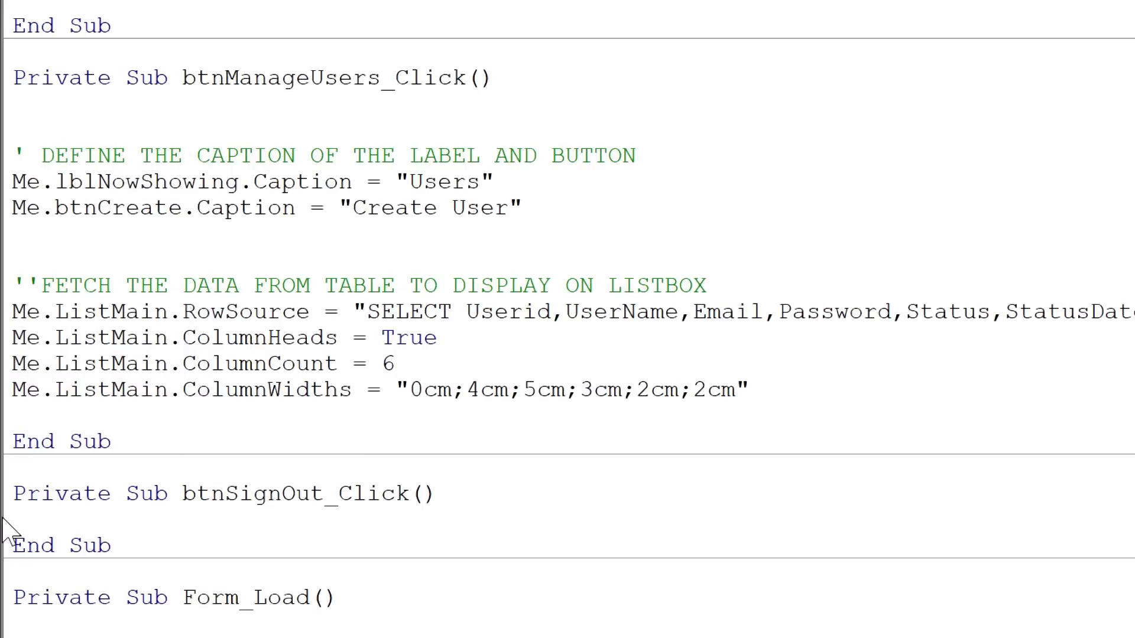
pyautogui.press('Return')
pyautogui.press('Return')
pyautogui.press('Up')
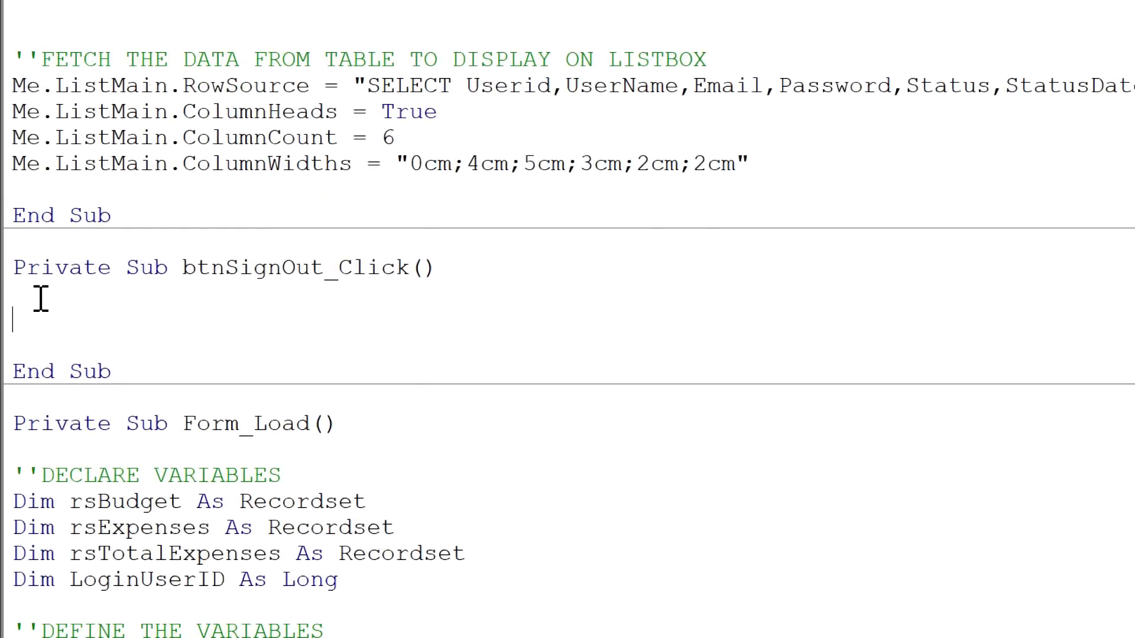
# - In btnSignOut_Click, declare response As Integer and add a DoCmd.Beep line below it
pyautogui.write('dim response as inte')
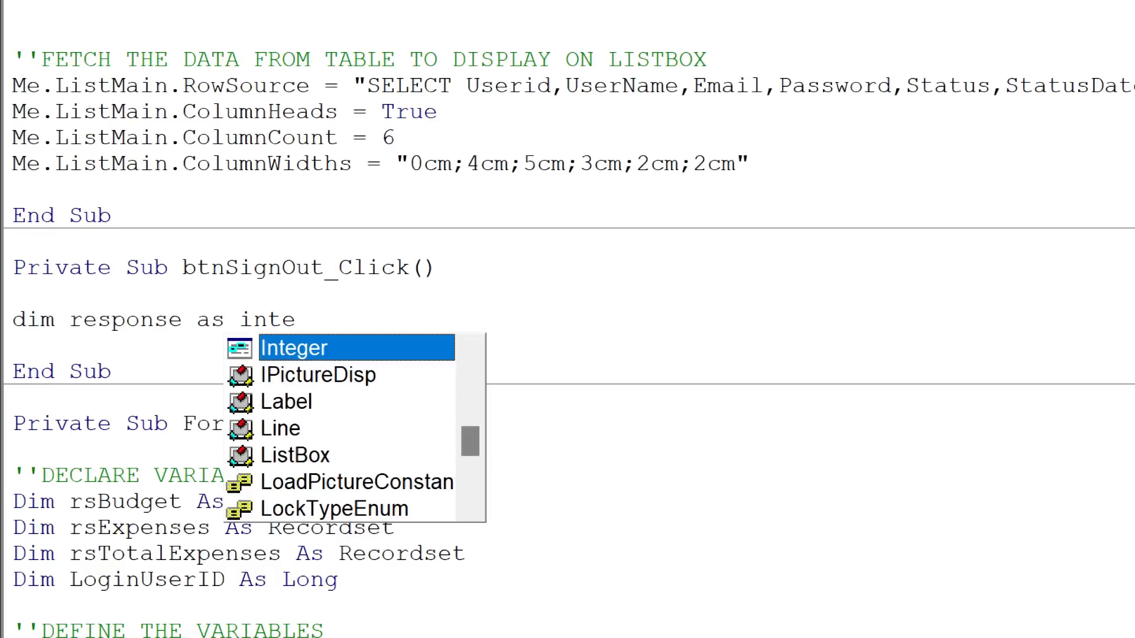
pyautogui.press('Tab')
pyautogui.press('Return')
pyautogui.press('Return')
pyautogui.press('Return')
pyautogui.scroll(-1, 41, 299)
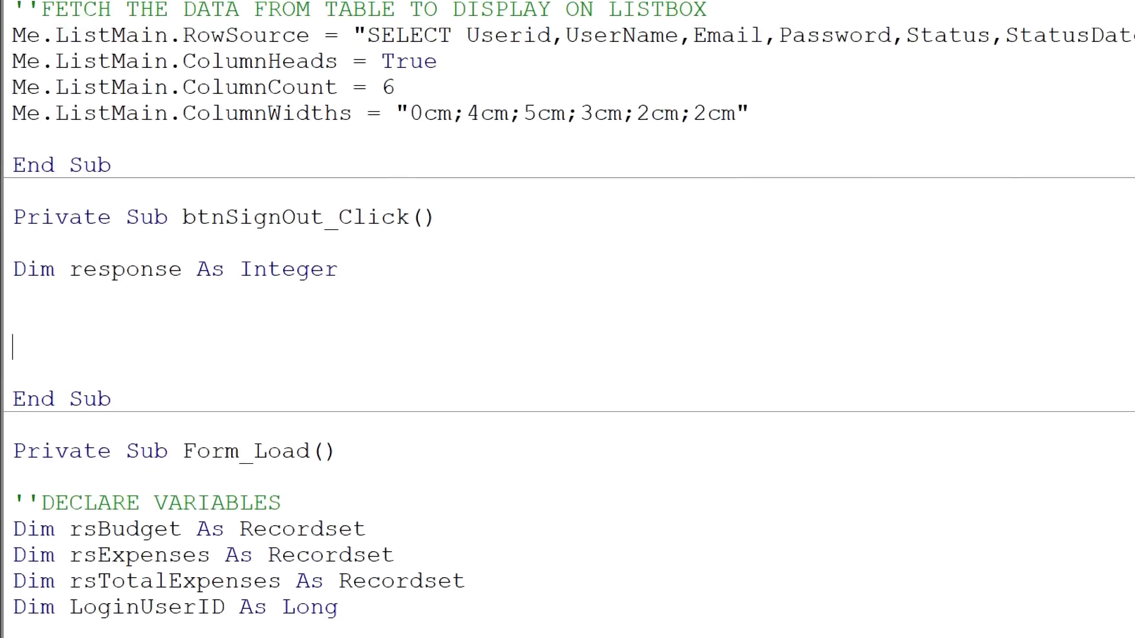
pyautogui.write('docmd.beep')
pyautogui.press('Return')
pyautogui.scroll(-1, 40, 194)
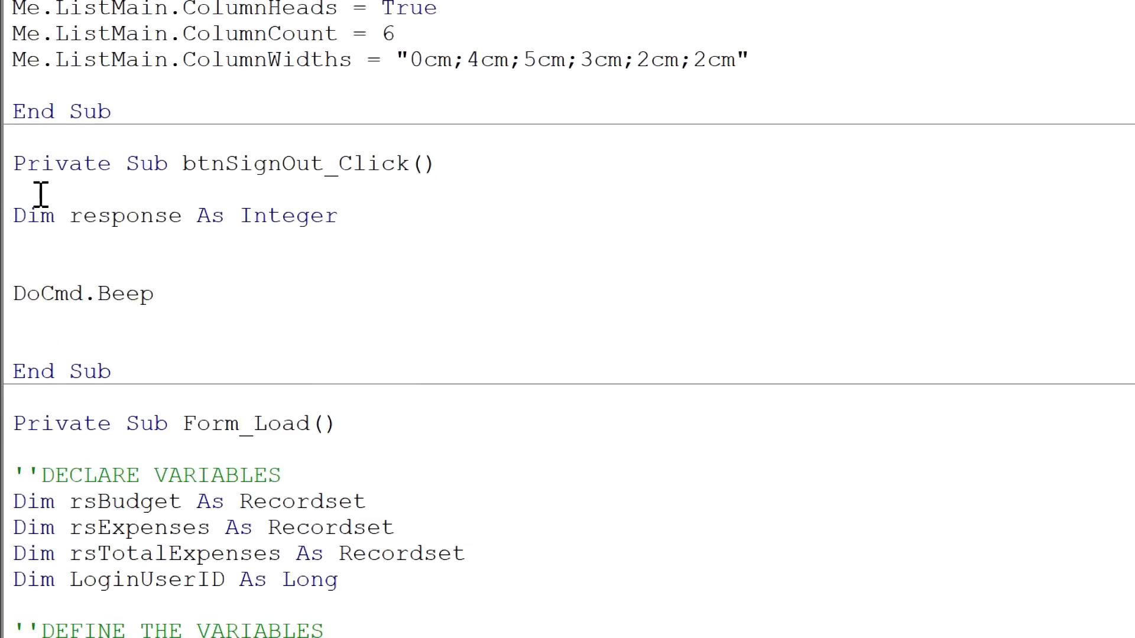
# - Below DoCmd.Beep, assign response a MsgBox call with the prompt "You are about to log out, are you sure?"
pyautogui.write('response = msgbox (')
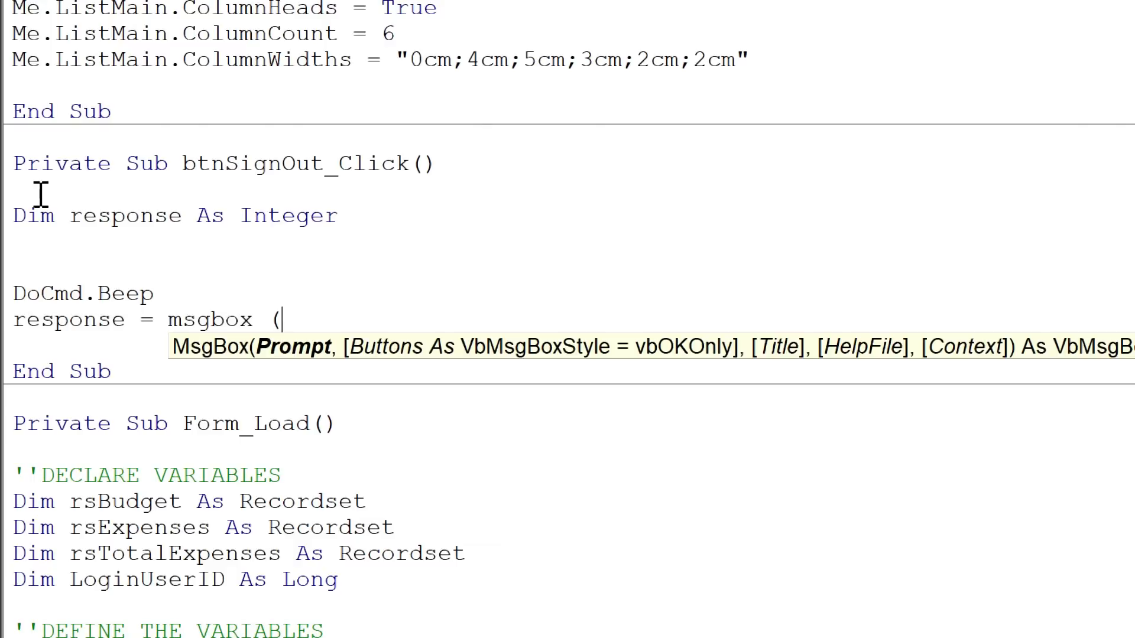
pyautogui.write(')')
pyautogui.press('Left')
pyautogui.write('""')
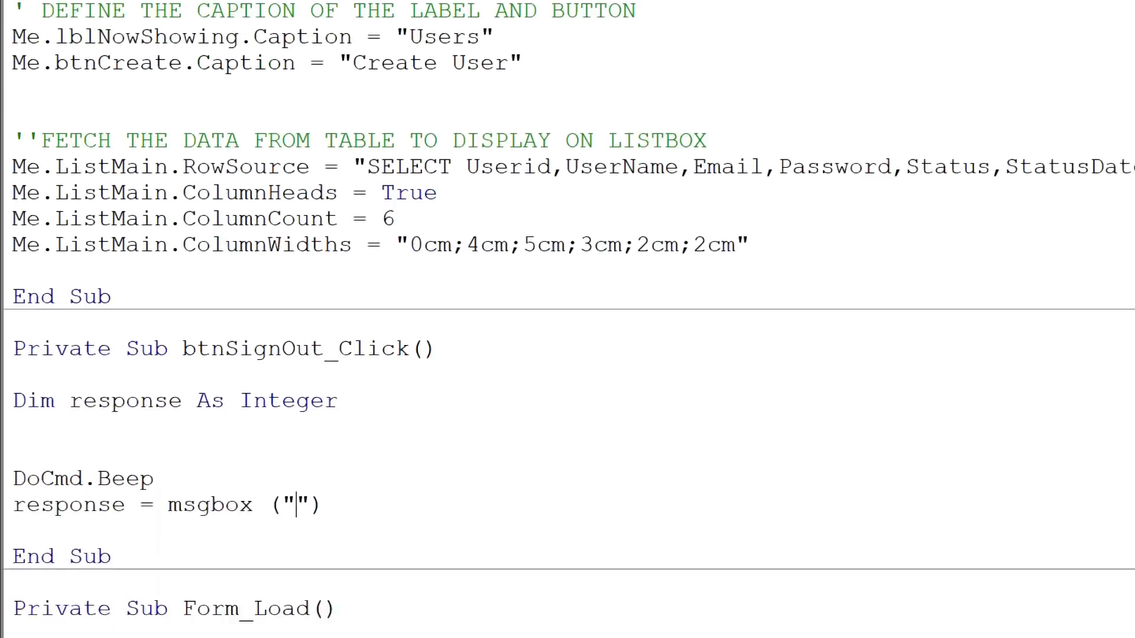
pyautogui.write('You are about to ')
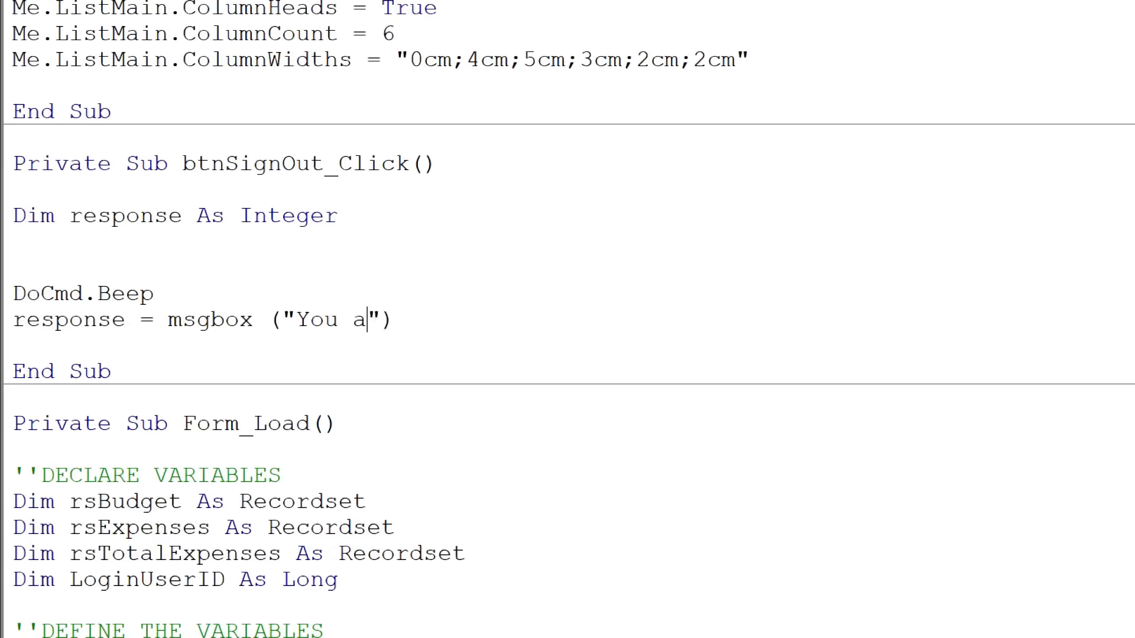
pyautogui.write('log ou')
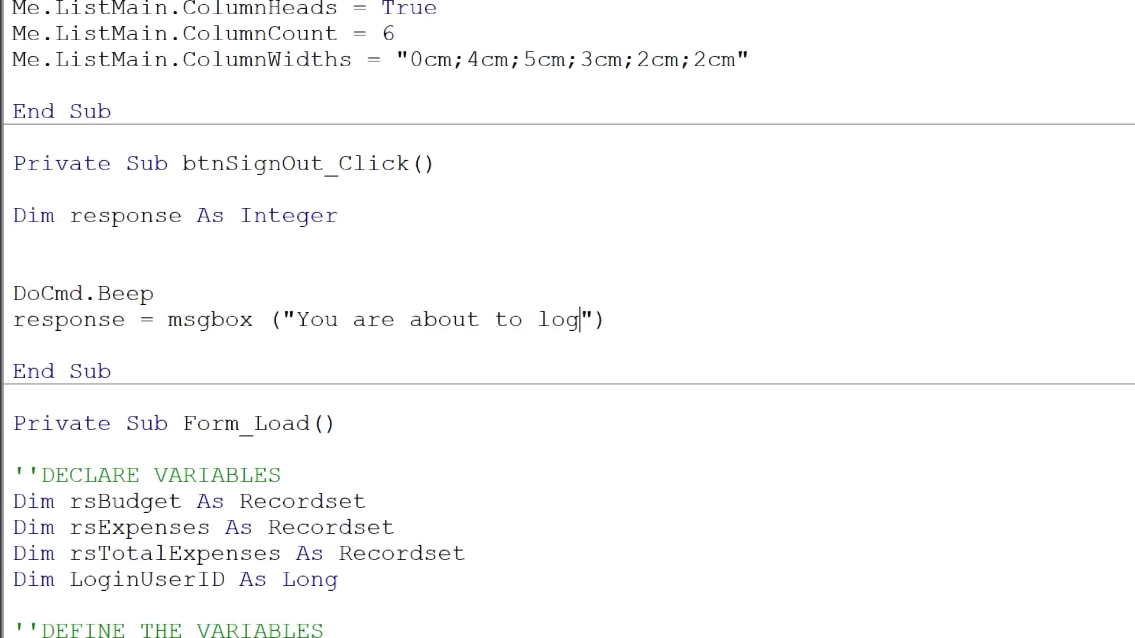
pyautogui.write('t, are you sur')
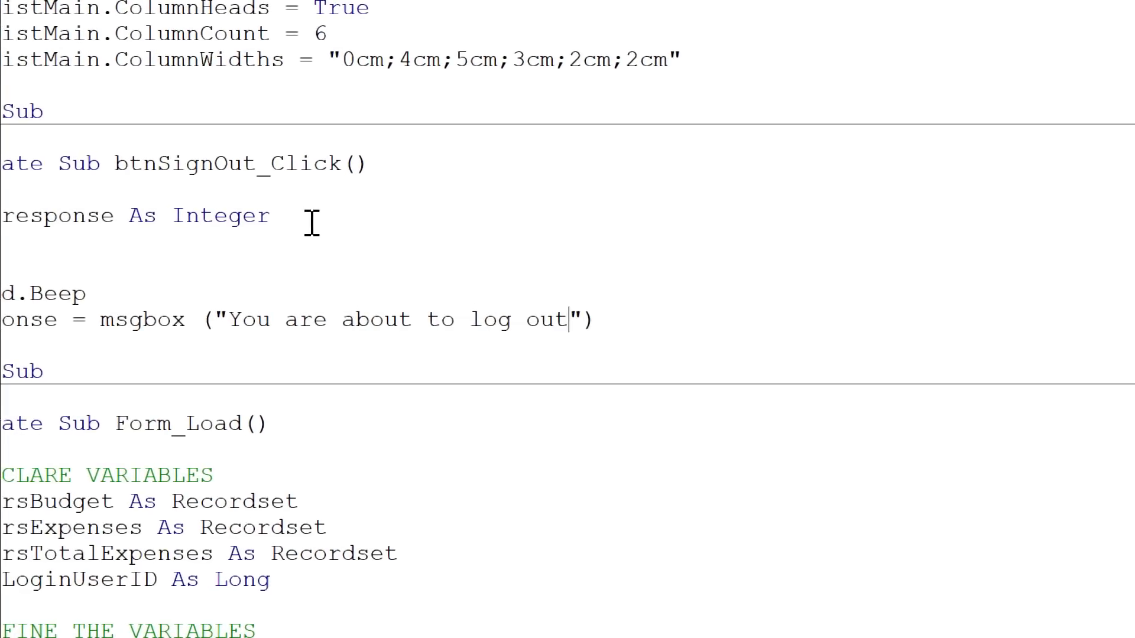
pyautogui.write('e?')
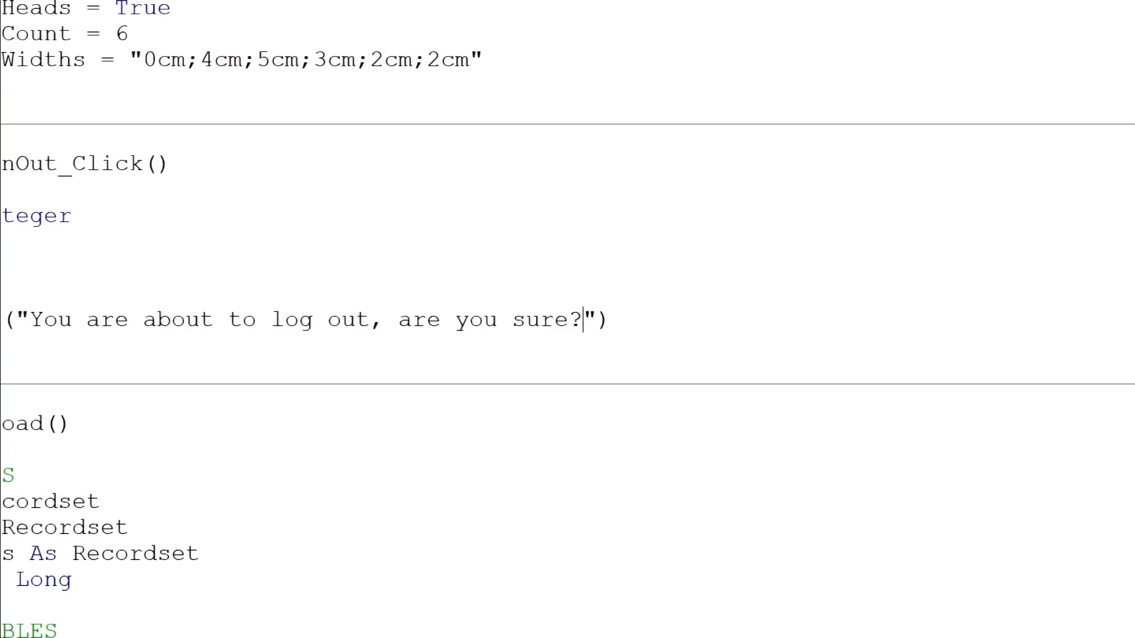
# - Complete the MsgBox call with the style vbQuestion + vbYesNo and the title "Choose an option....."
pyautogui.press('Right')
pyautogui.write(',')
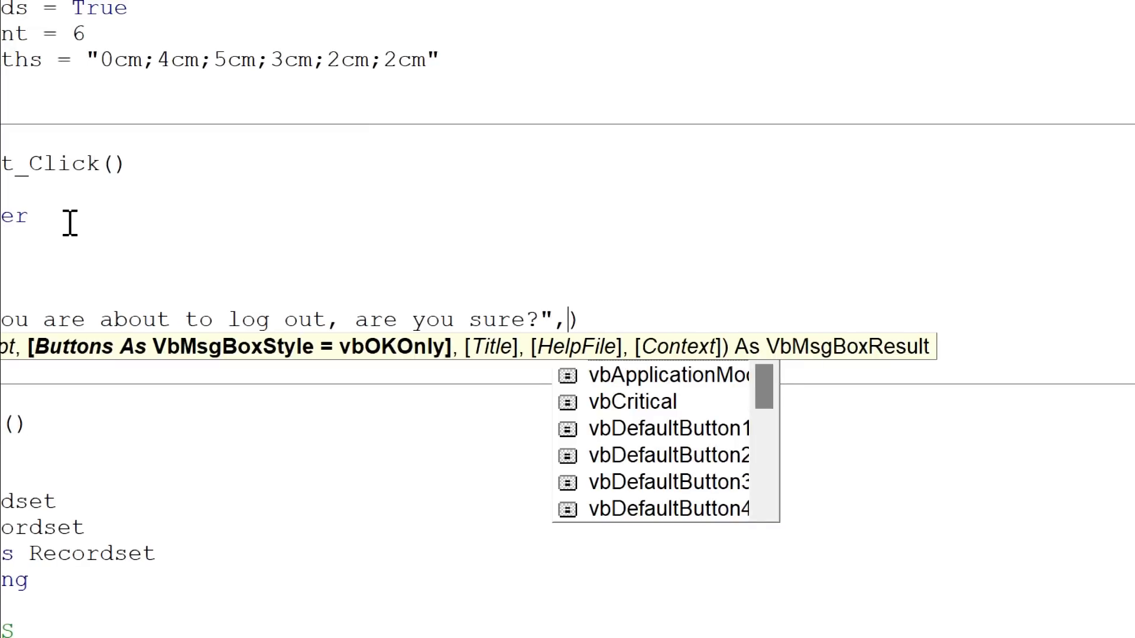
pyautogui.write('vbqu')
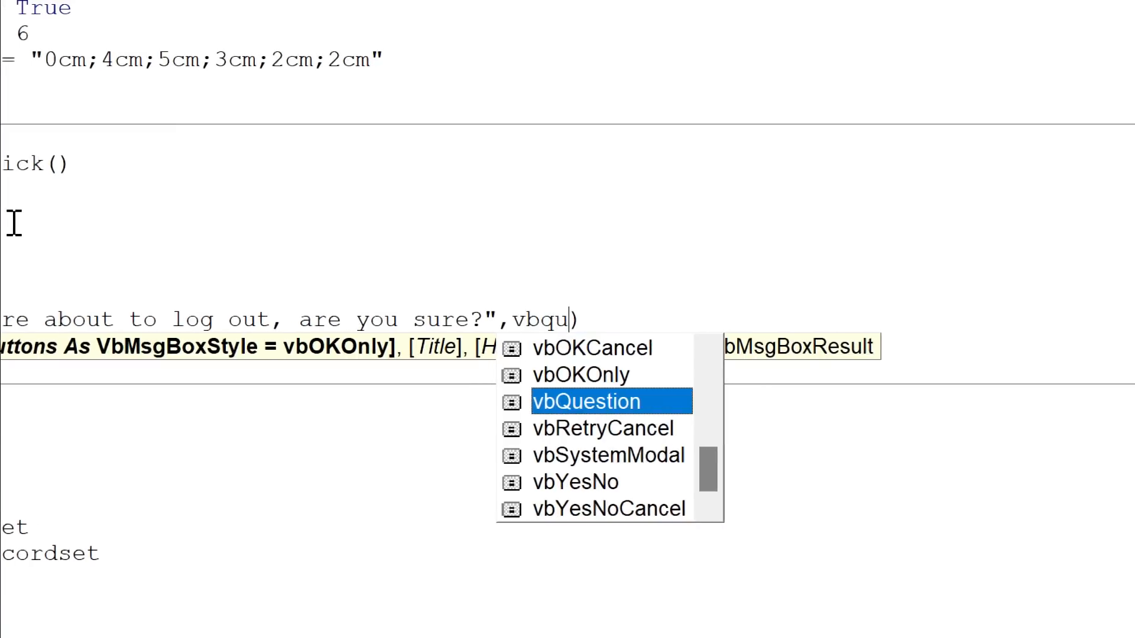
pyautogui.press('Tab')
pyautogui.write('+vby')
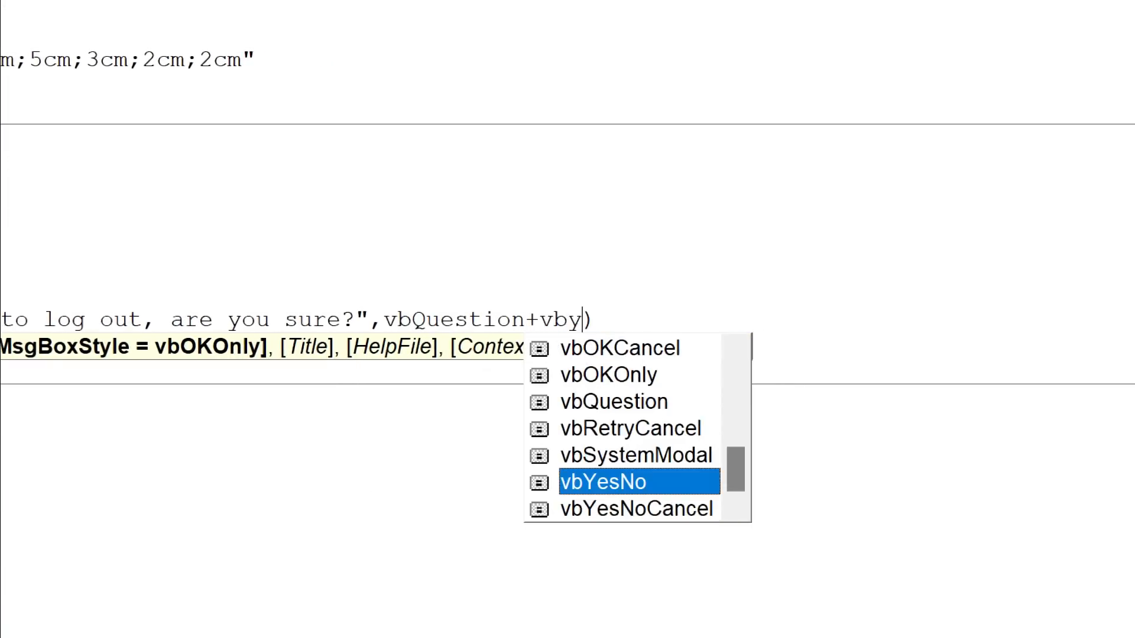
pyautogui.press('Tab')
pyautogui.write(',""')
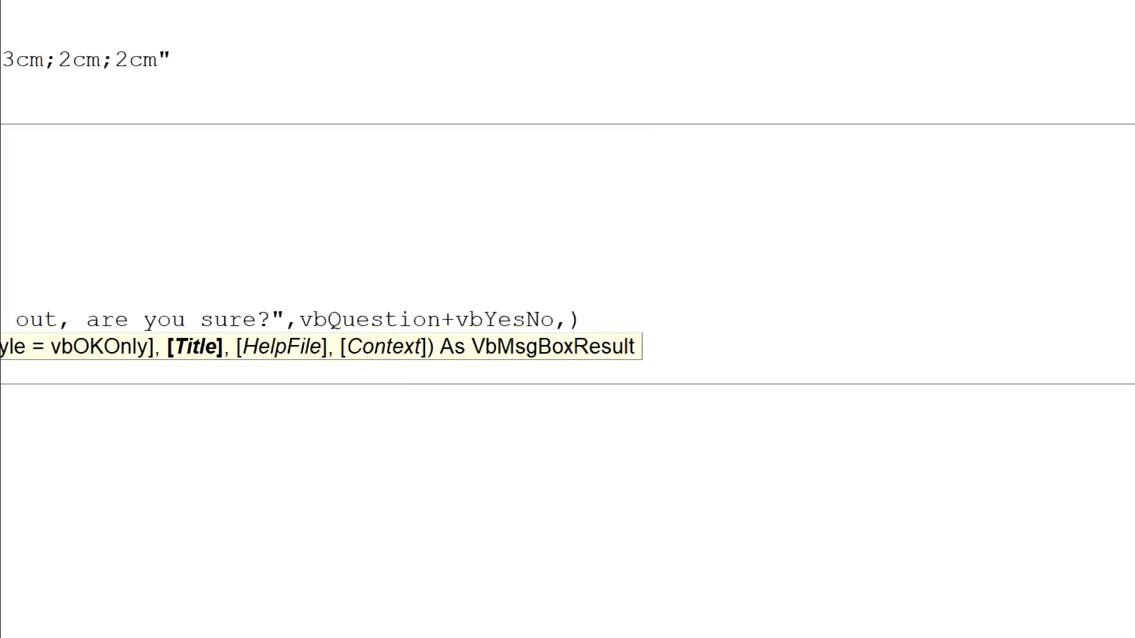
pyautogui.press('Left')
pyautogui.write('Choos')
pyautogui.write('e an opt')
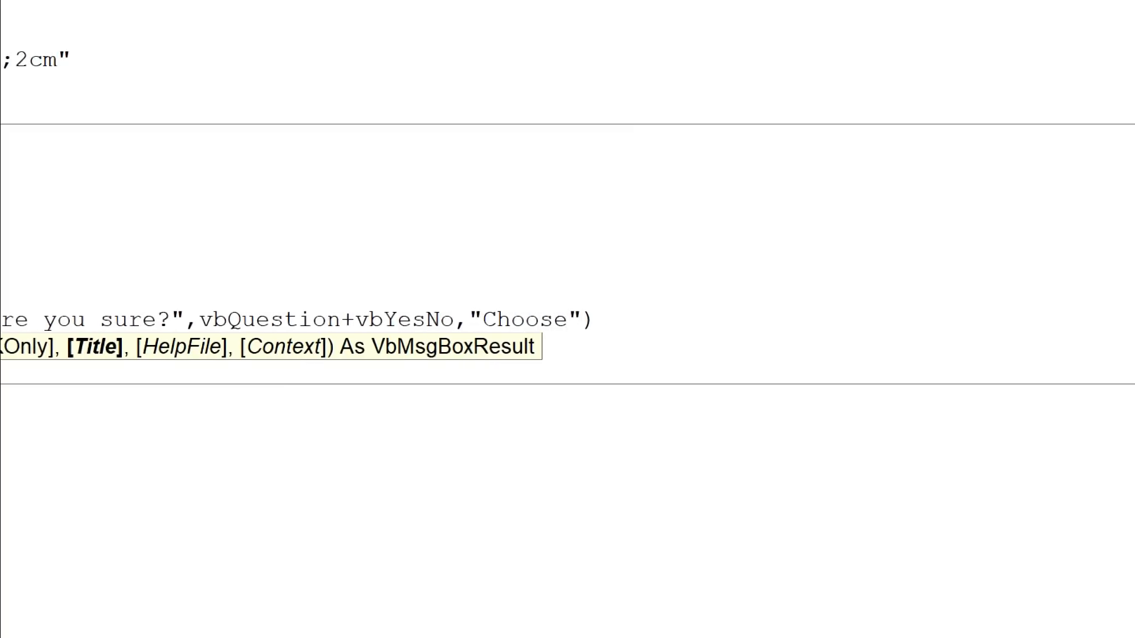
pyautogui.write('ion.....')
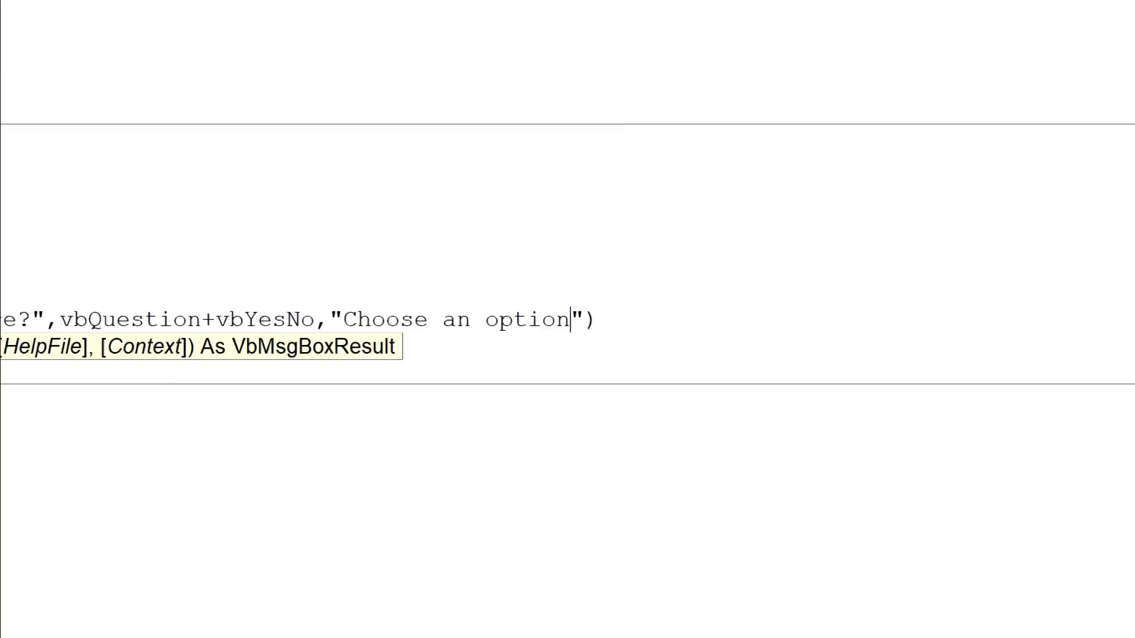
pyautogui.press('Return')
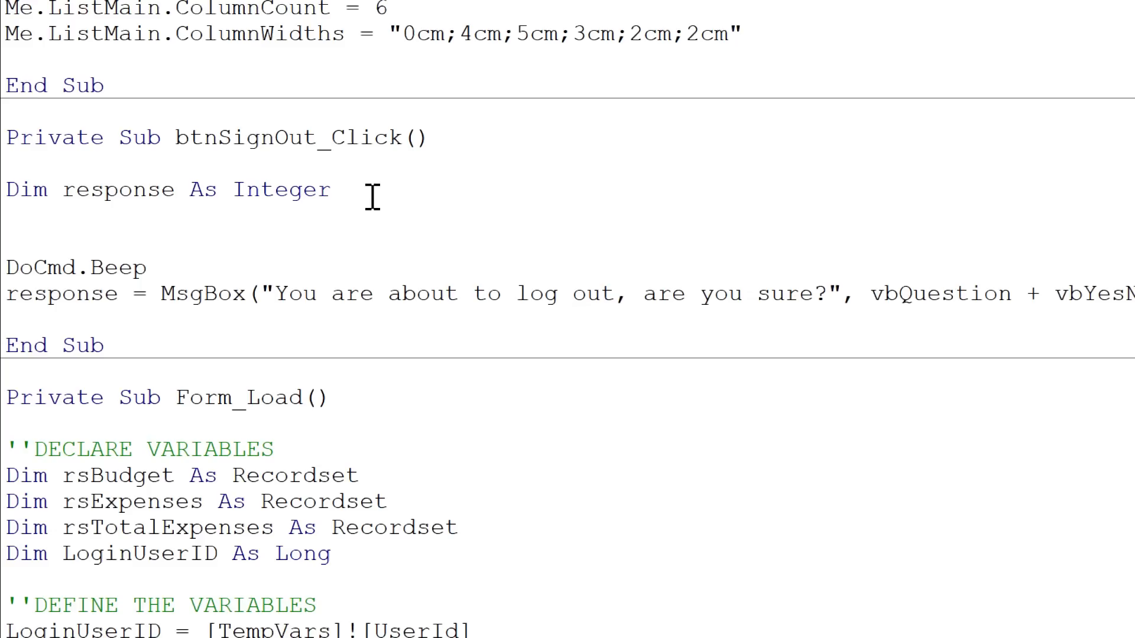
# - Below the MsgBox line, add an If response = vbYes Then block that runs DoCmd.CloseDatabase
pyautogui.press('Return')
pyautogui.press('Return')
pyautogui.press('Return')
pyautogui.press('Up')
pyautogui.press('Up')
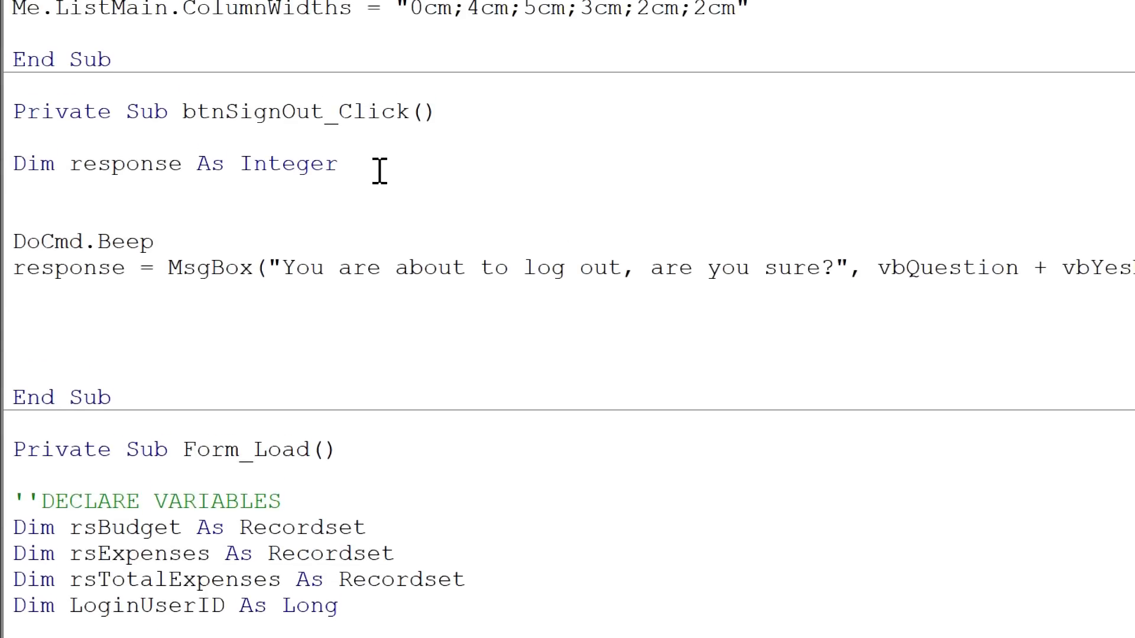
pyautogui.write('if response = vbyes then')
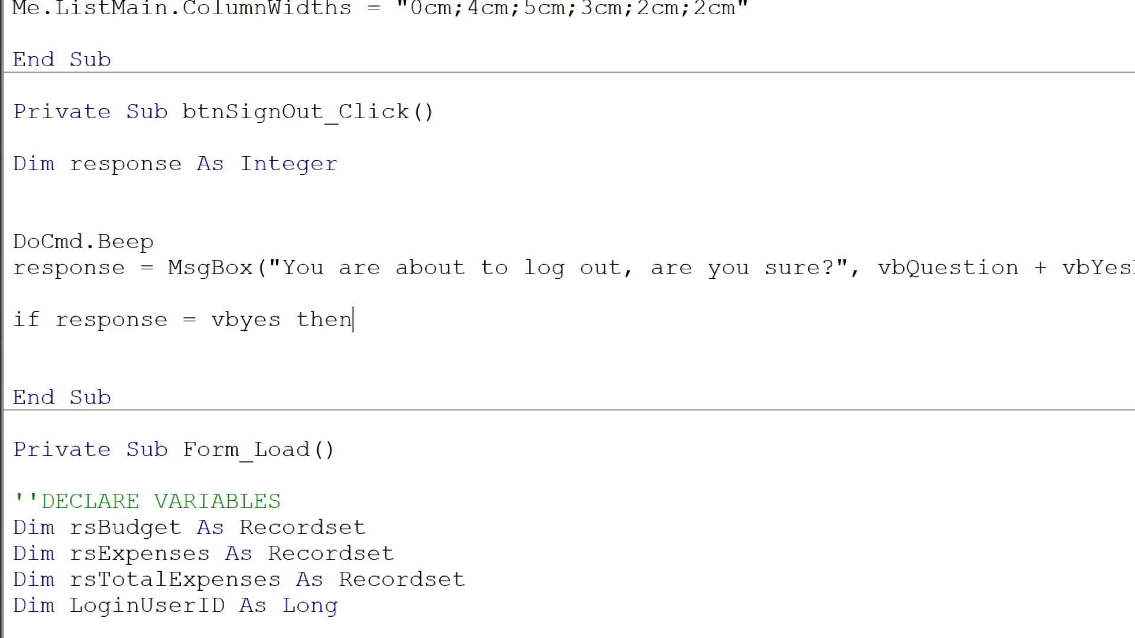
pyautogui.press('Return')
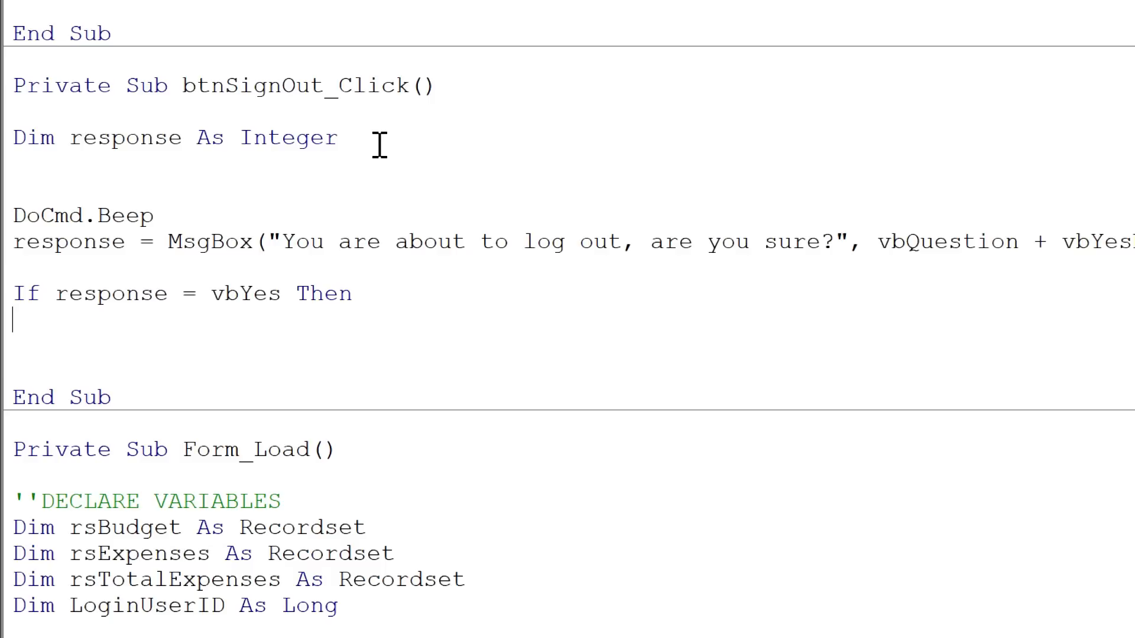
pyautogui.write('docmd.close')
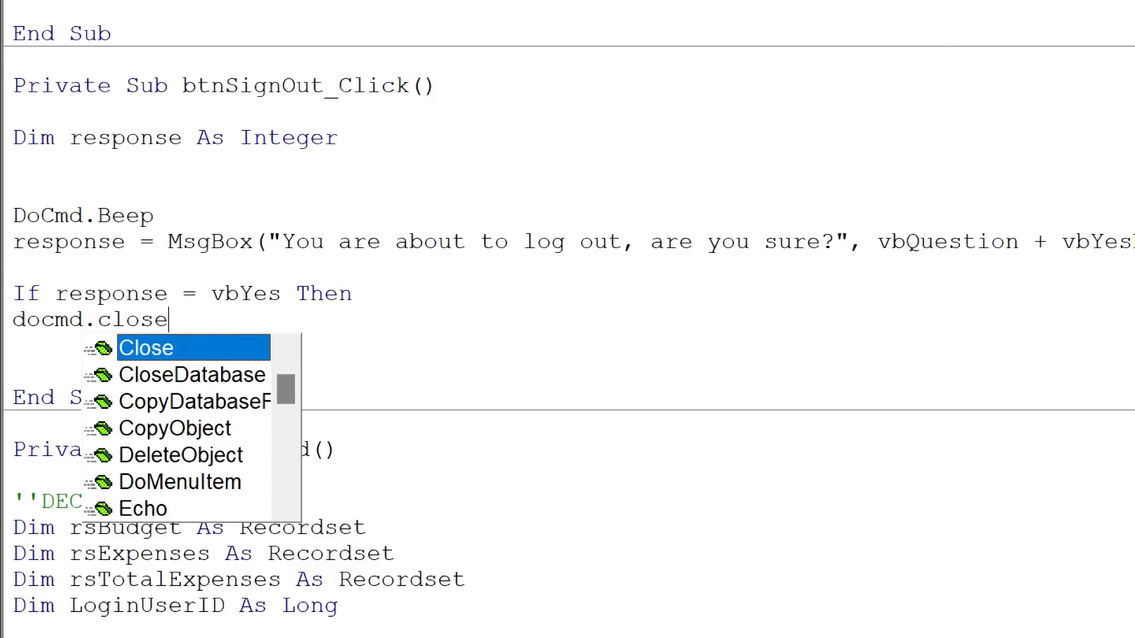
pyautogui.press('Escape')
pyautogui.write('database')
pyautogui.press('Return')
# - Add an Else branch containing the comment 'do nothing and finish the block with End If
pyautogui.press('Return')
pyautogui.write('else')
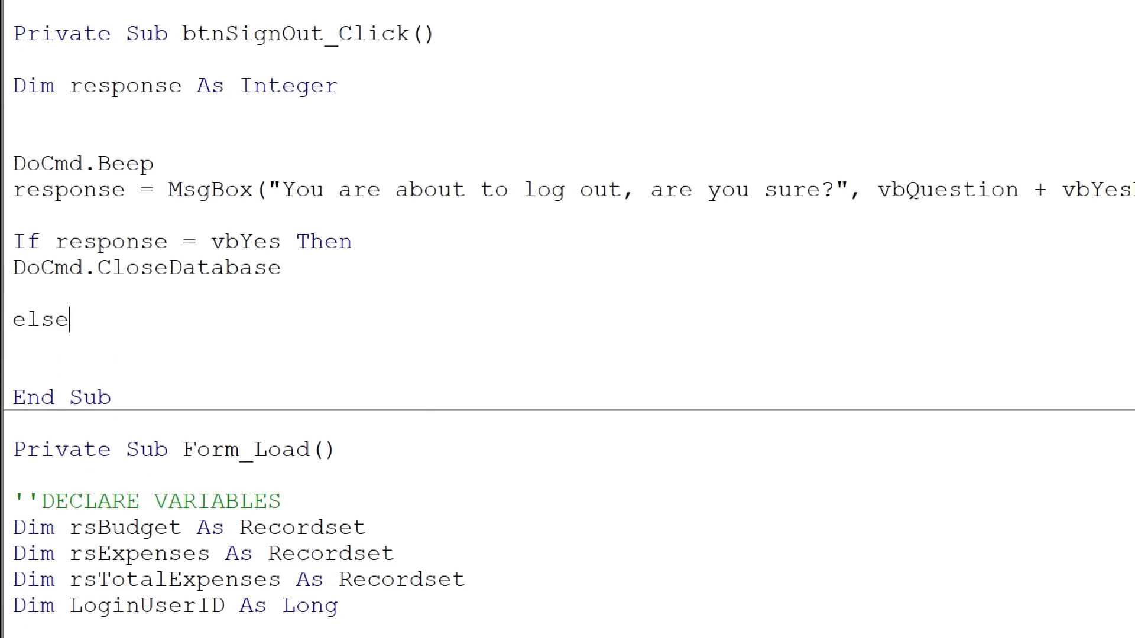
pyautogui.press('Return')
pyautogui.press('Return')
pyautogui.write('endif')
pyautogui.press('Up')
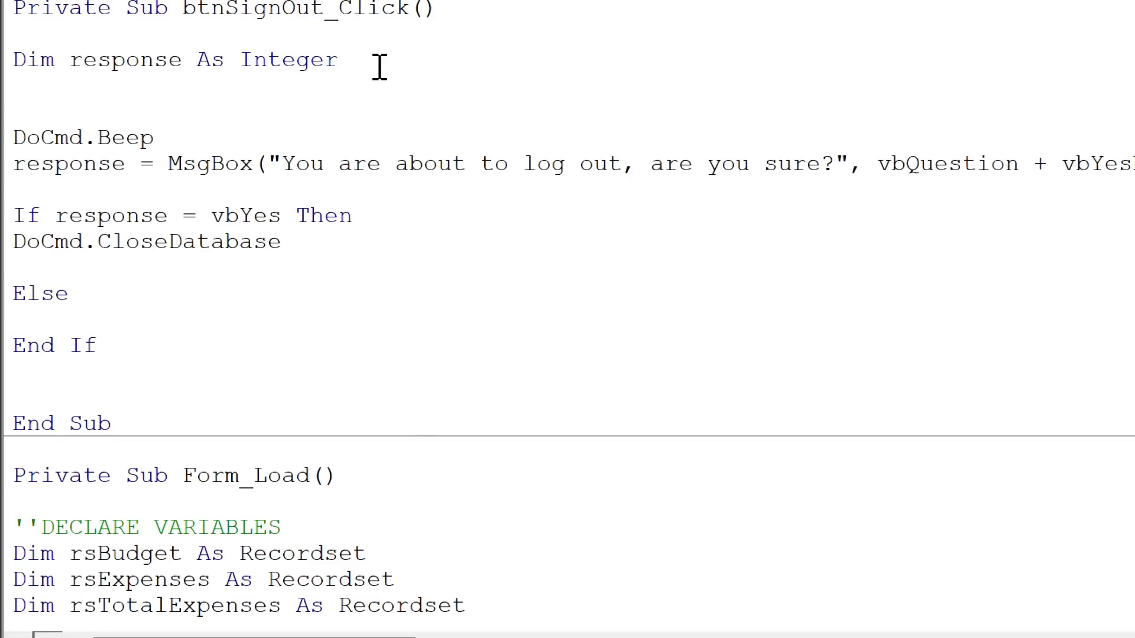
pyautogui.write("'do nothing")
pyautogui.press('Down')
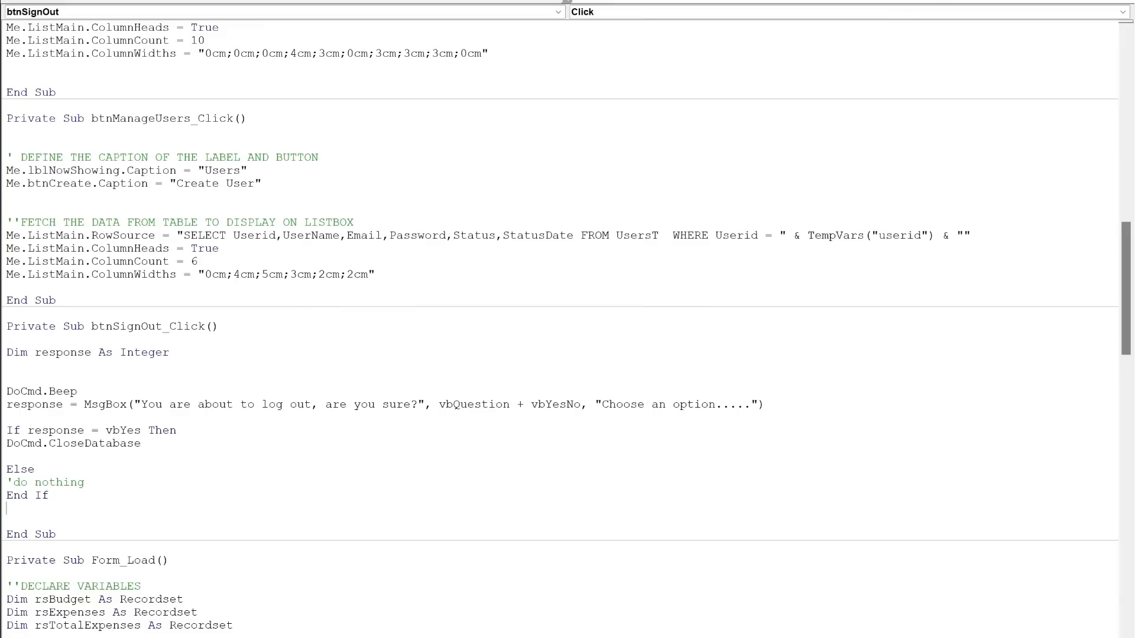
# - Leave the code editor, close the Main form and open the Background form to start the system
pyautogui.click(1119, 2)
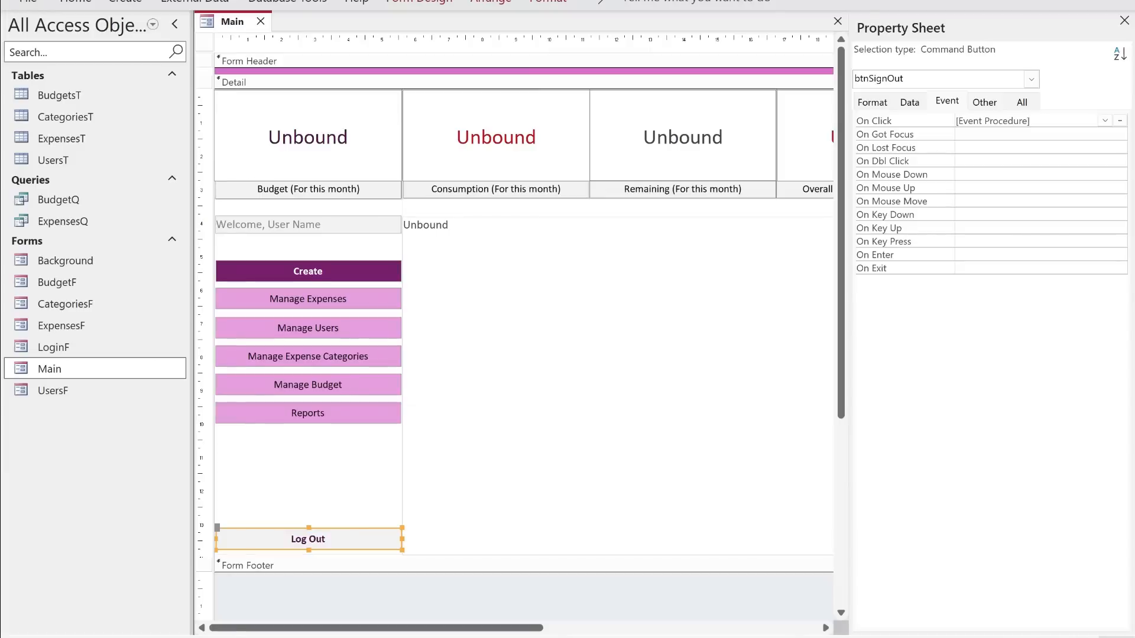
pyautogui.click(260, 21)
pyautogui.doubleClick(68, 261)
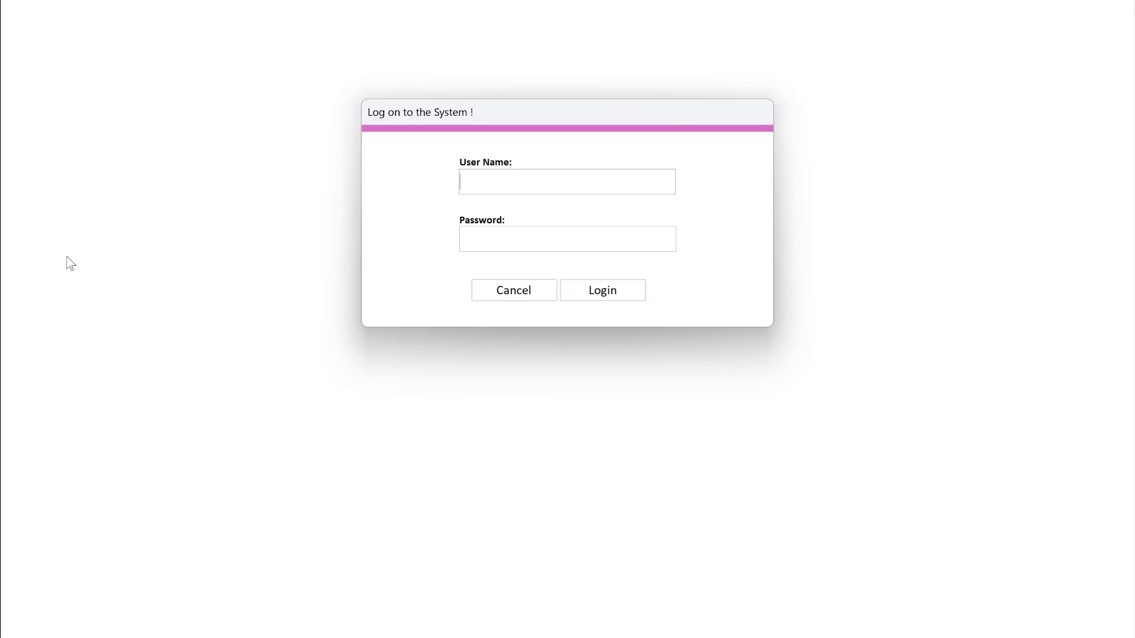
# - Log on to the system with the user's e-mail as user name and the account password
pyautogui.press('Tab')
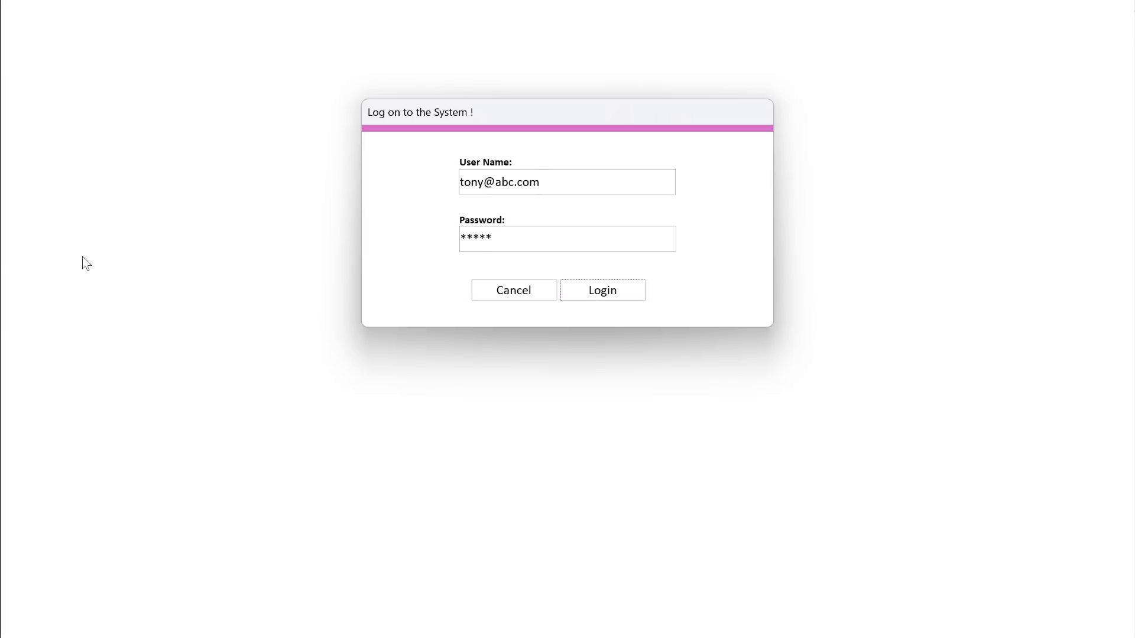
pyautogui.press('Return')
pyautogui.press('Return')
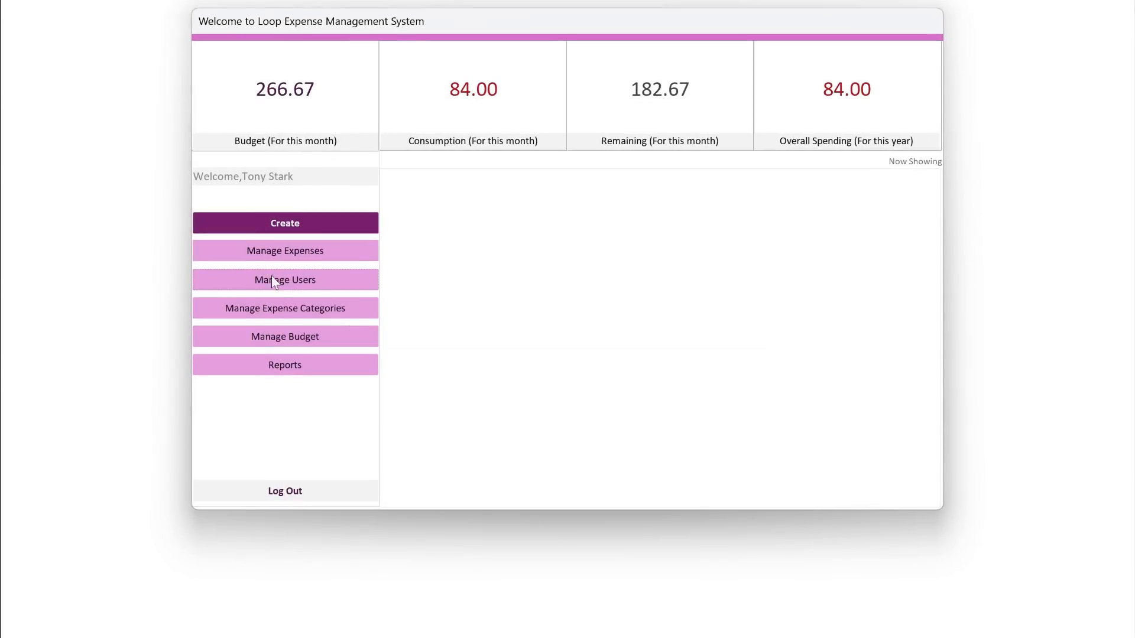
# - Show the budget list on the Main form and open the 2024 Food budget record
pyautogui.click(286, 337)
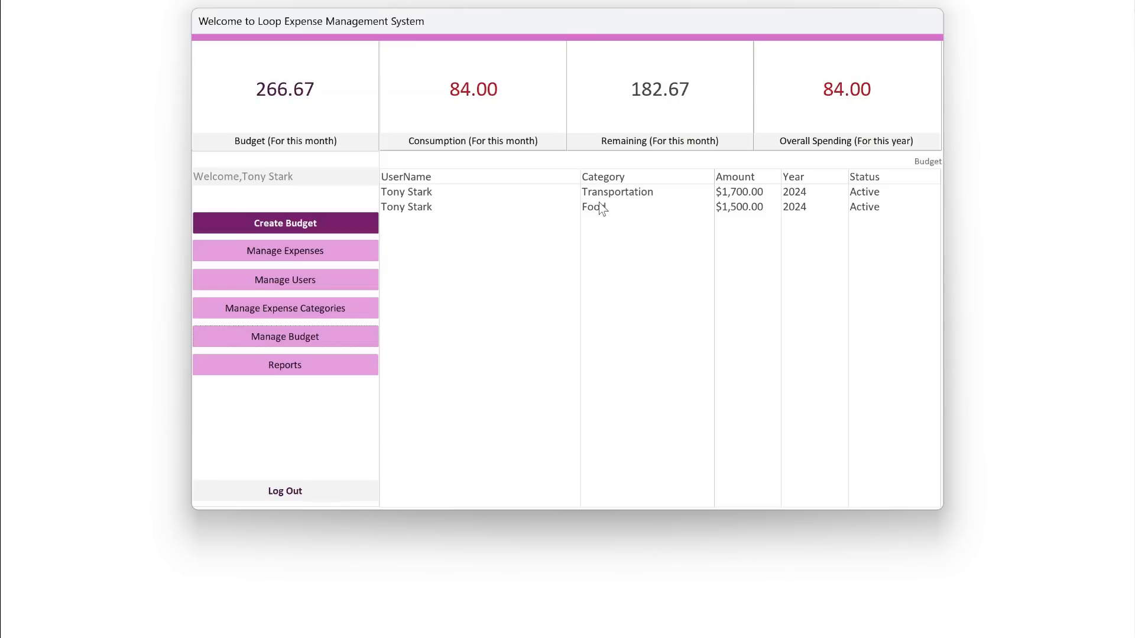
pyautogui.doubleClick(710, 98)
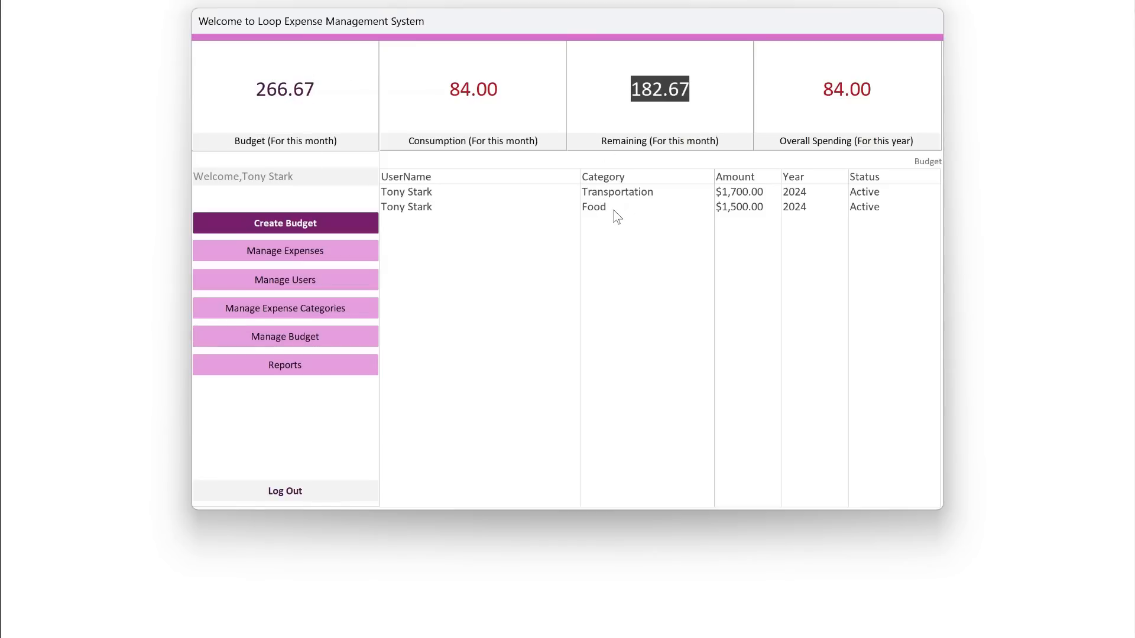
pyautogui.doubleClick(607, 207)
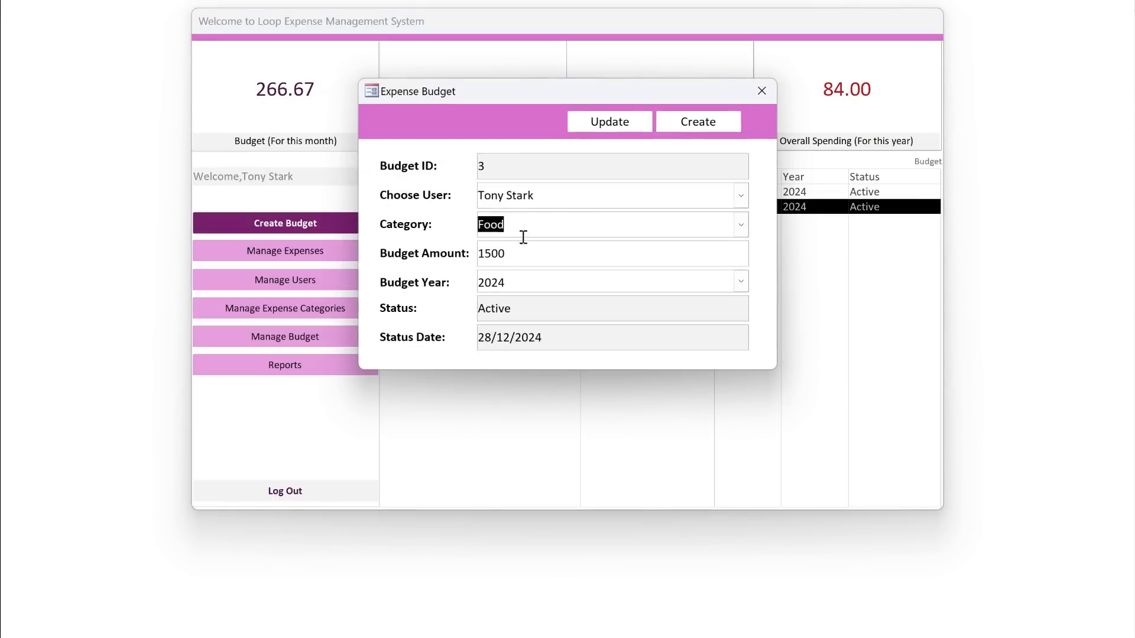
# - Set the Food budget amount to 1700, save the update and close the Expense Budget form
pyautogui.click(489, 256)
pyautogui.press('BackSpace')
pyautogui.write('7')
pyautogui.hotkey('shift', 'Tab')
pyautogui.moveTo(631, 92); pyautogui.dragTo(667, 238)
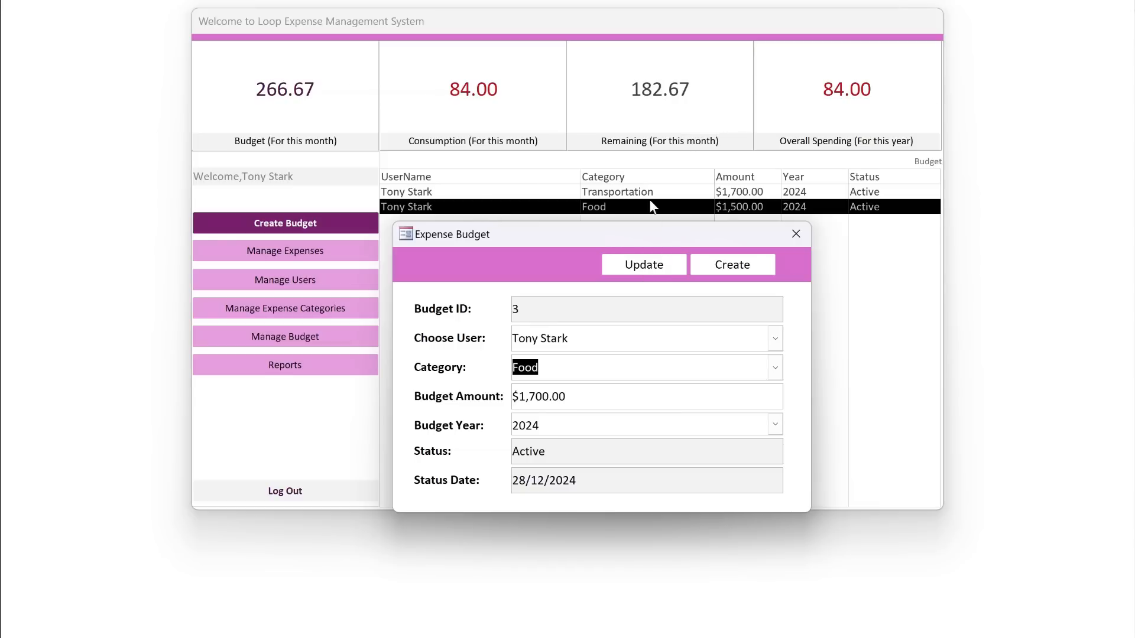
pyautogui.click(654, 266)
pyautogui.click(681, 370)
pyautogui.click(796, 234)
# - Check the monthly Budget and Remaining figures and the Food row on the Main form against the updated amount
pyautogui.doubleClick(256, 100)
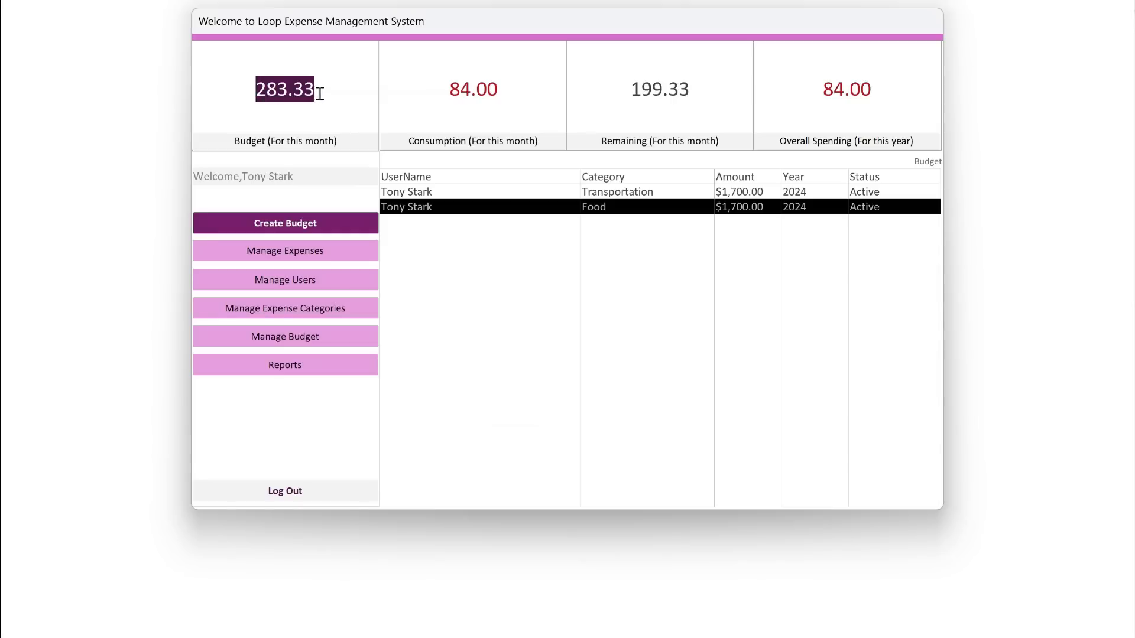
pyautogui.moveTo(690, 90); pyautogui.dragTo(622, 88)
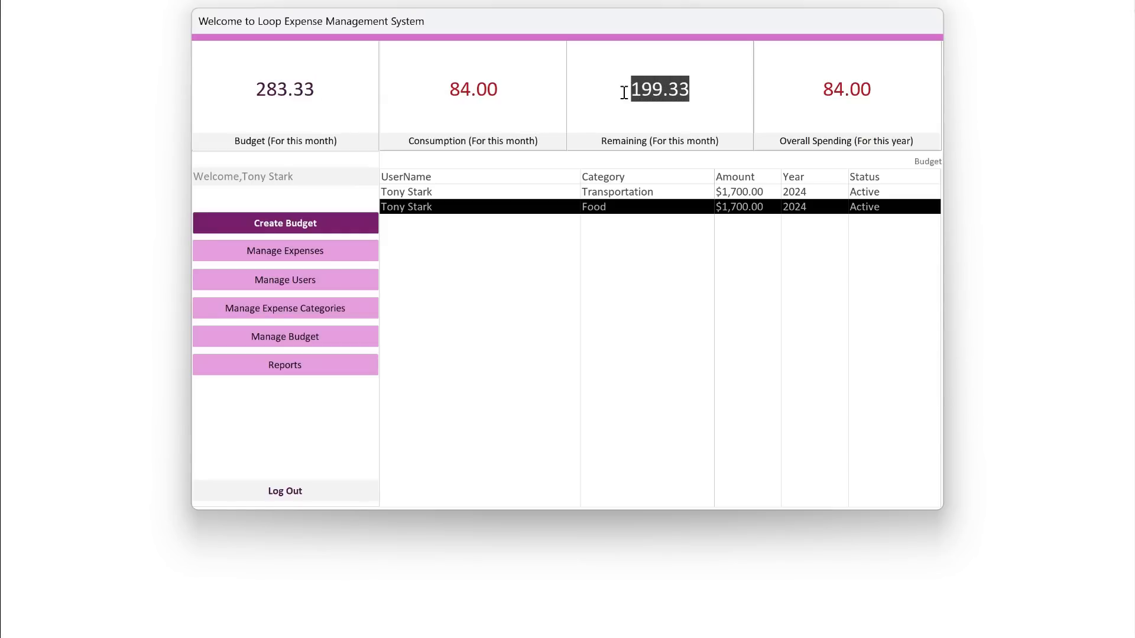
pyautogui.moveTo(353, 96); pyautogui.dragTo(223, 96)
pyautogui.moveTo(696, 98); pyautogui.dragTo(624, 89)
pyautogui.moveTo(328, 101); pyautogui.dragTo(240, 96)
pyautogui.moveTo(694, 99); pyautogui.dragTo(655, 99)
pyautogui.click(732, 213)
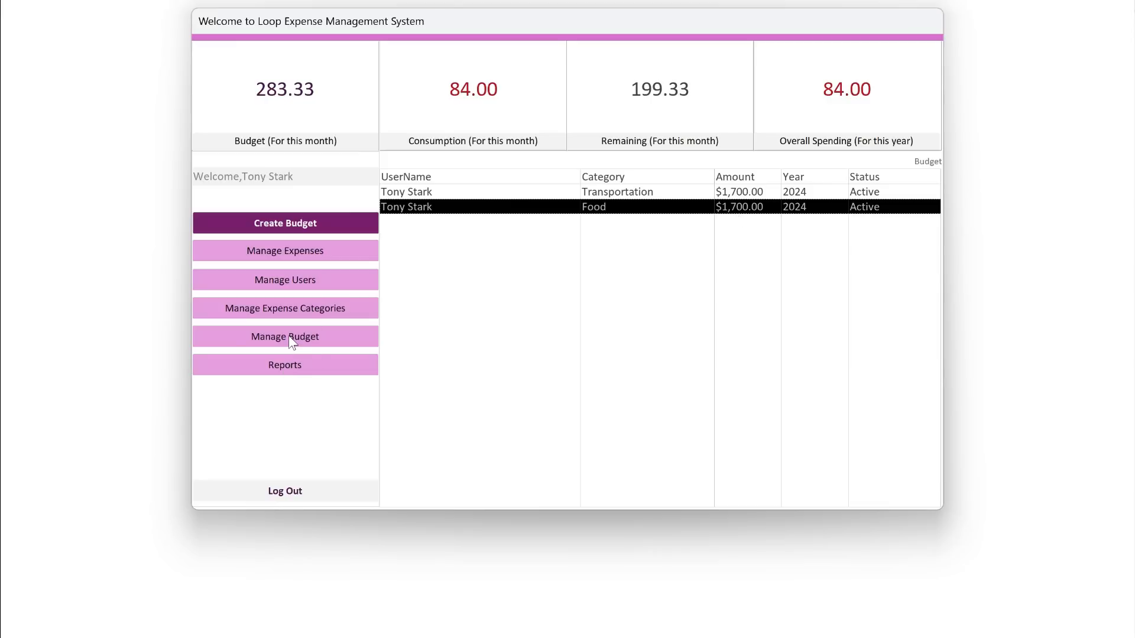
# - Test the Log Out confirmation twice and answer No to stay logged in
pyautogui.click(292, 490)
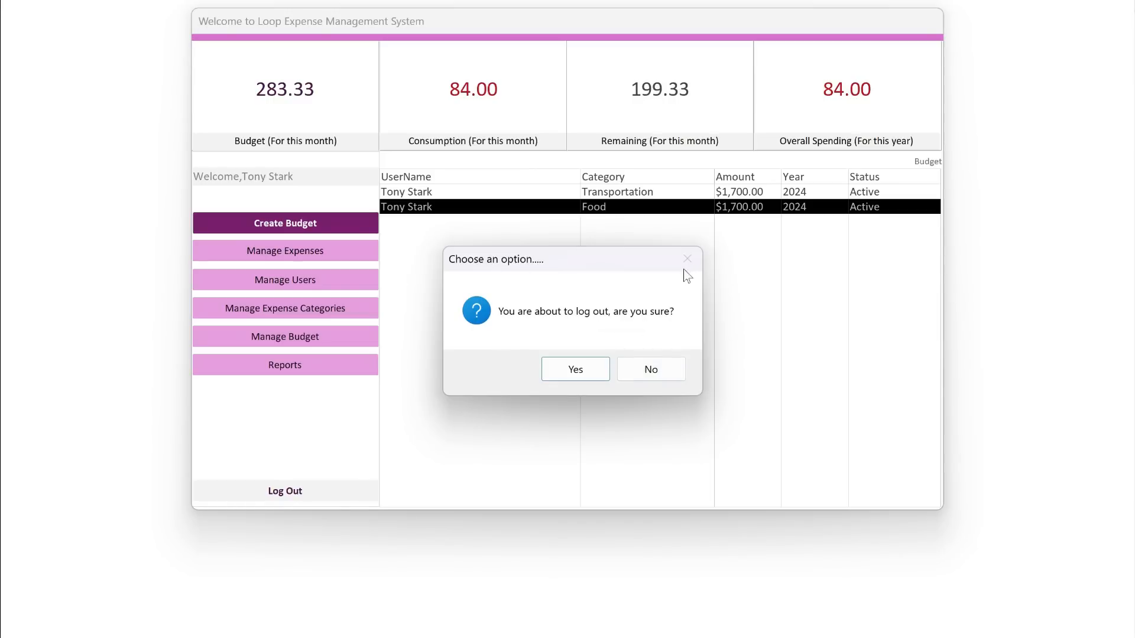
pyautogui.click(650, 372)
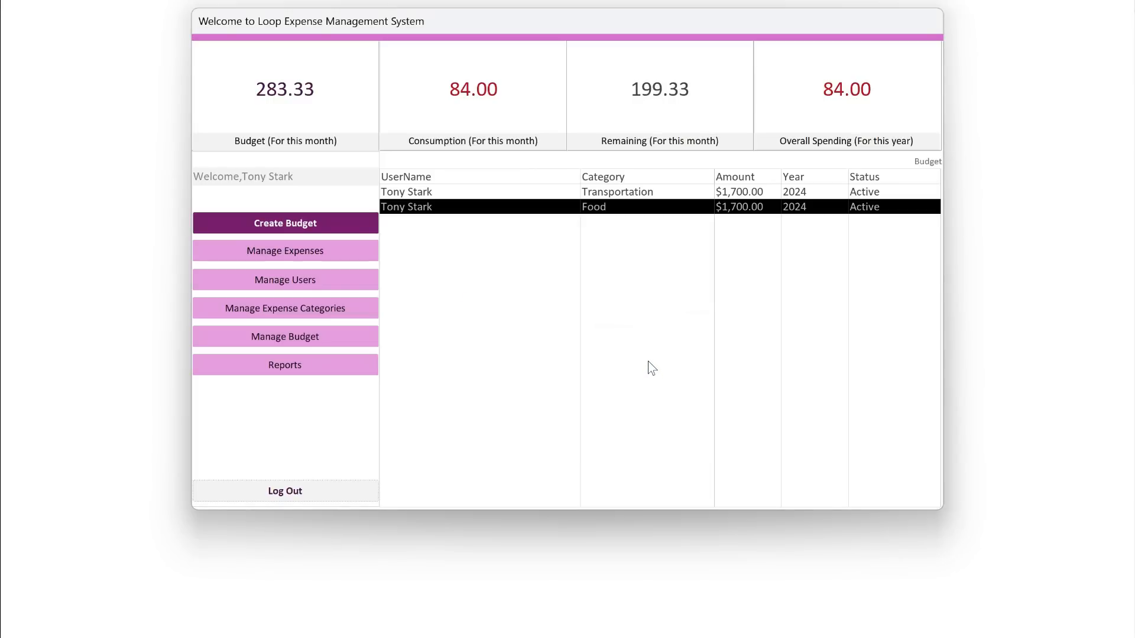
pyautogui.click(282, 492)
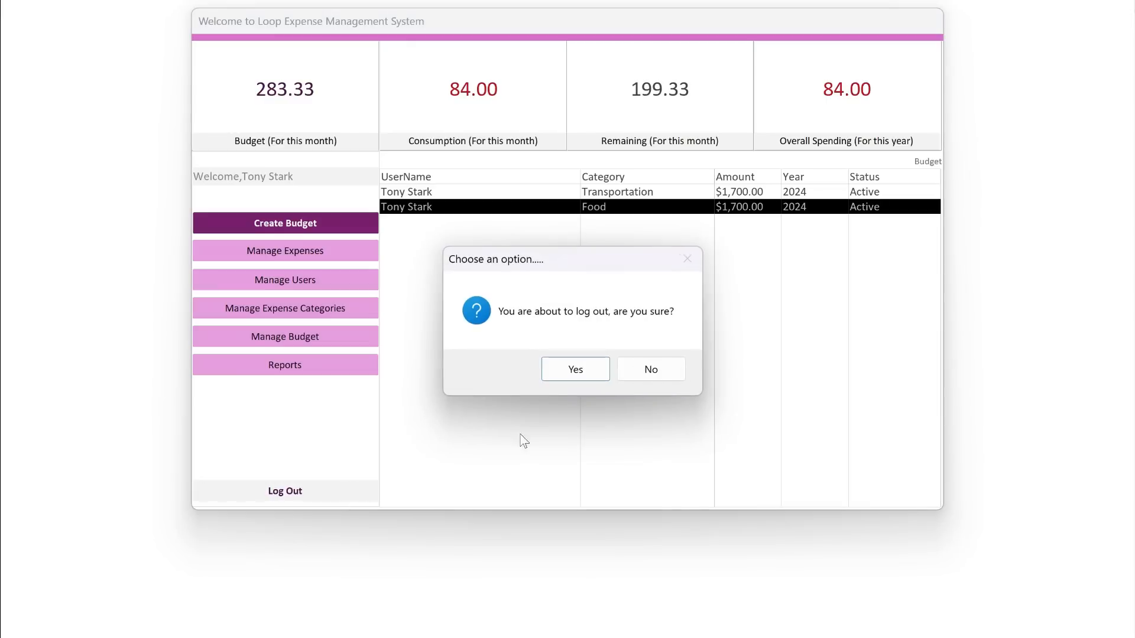
pyautogui.click(585, 368)
pyautogui.click(646, 376)
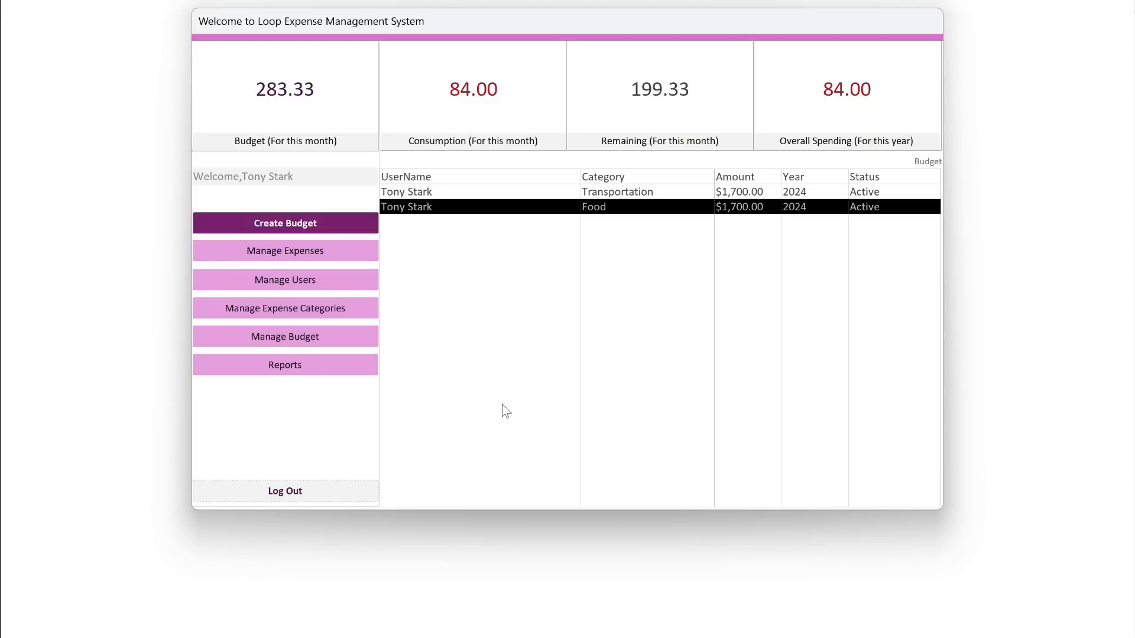
pyautogui.click(326, 370)
pyautogui.moveTo(529, 33); pyautogui.dragTo(541, 68)
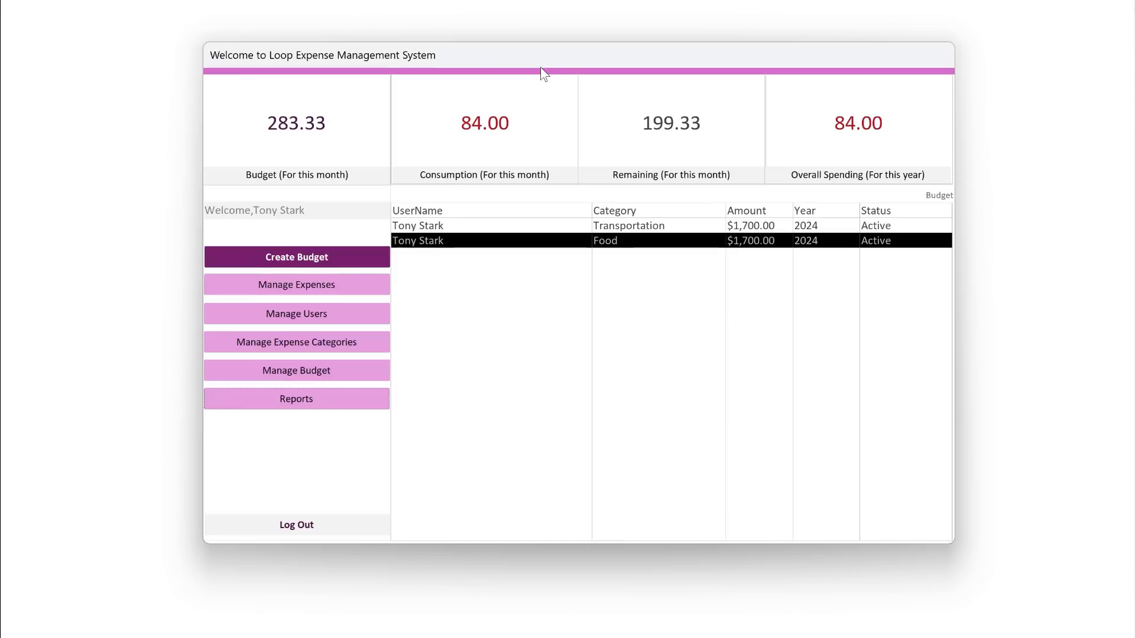